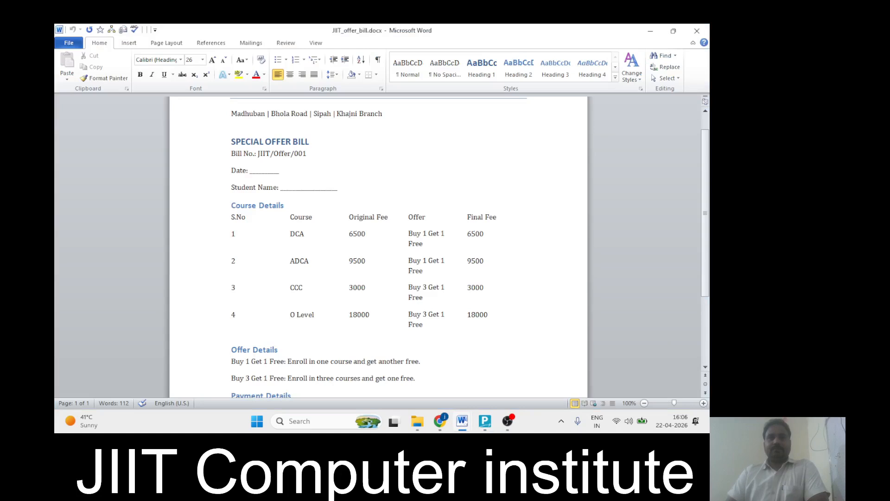
# Scroll through JIIT_offer_bill.docx, then close it to reveal Tally's Payment voucher No. 2
pyautogui.scroll(-1, 378, 245)
pyautogui.scroll(2, 379, 246)
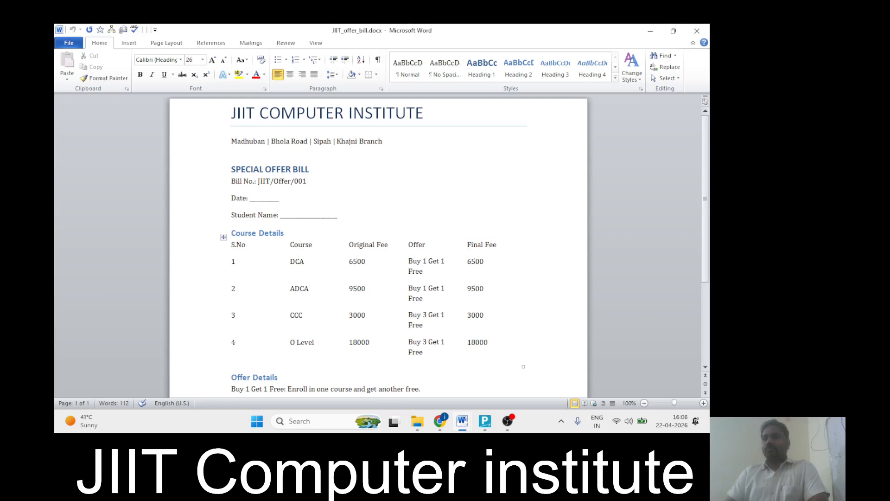
pyautogui.scroll(-2, 366, 241)
pyautogui.scroll(2, 366, 241)
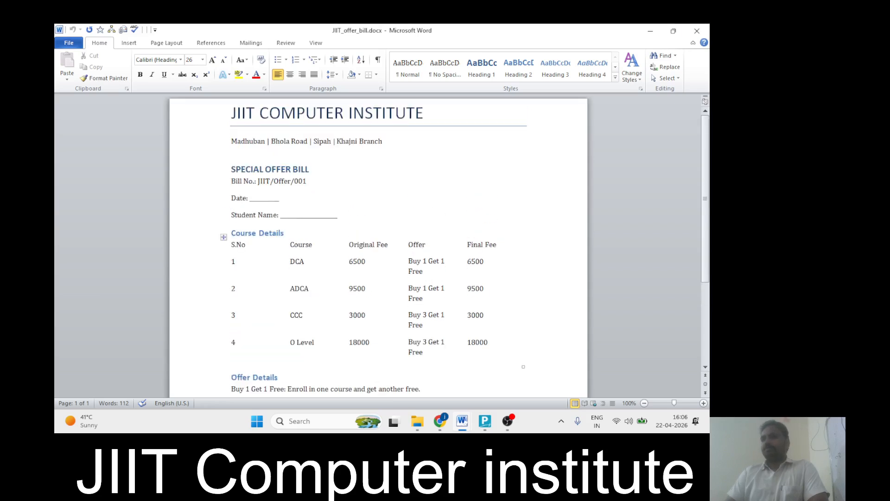
pyautogui.click(697, 31)
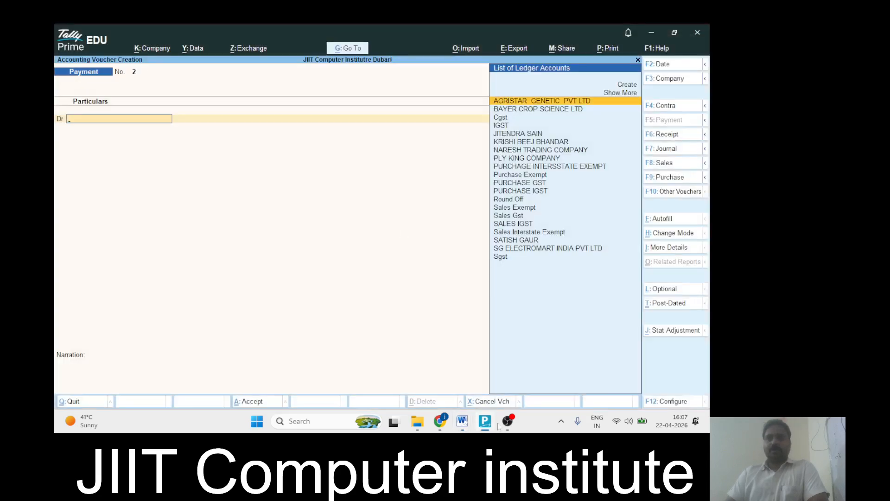
# Bring JIIT_offer_bill_updated.docx to the front from the Word taskbar preview
pyautogui.moveTo(462, 420)
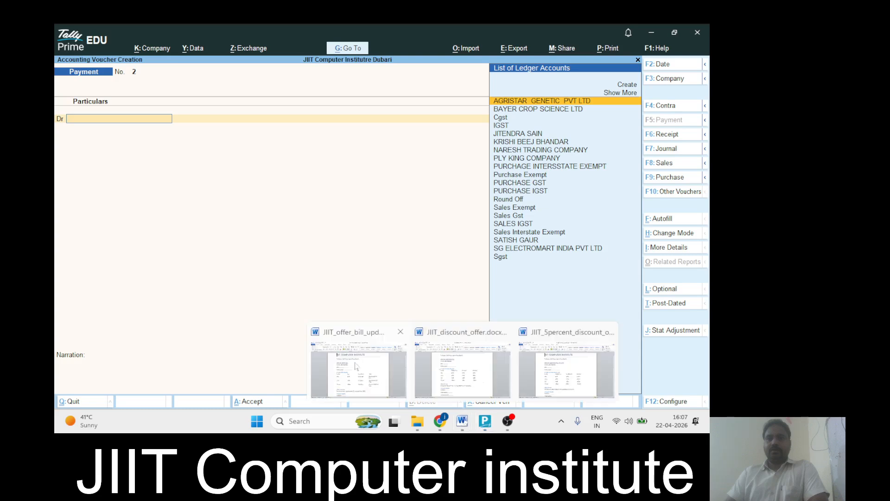
pyautogui.click(356, 366)
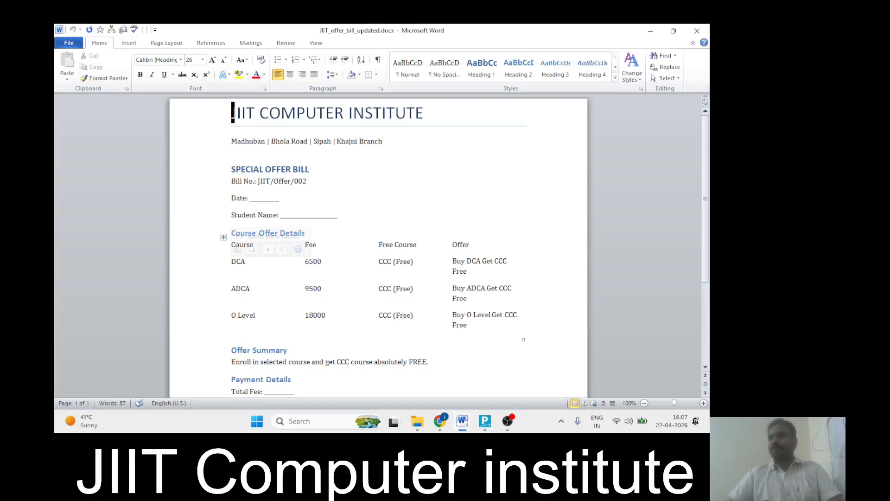
# Leave the updated offer bill's course table and switch to Tally's Sales voucher No. 6
pyautogui.click(243, 288)
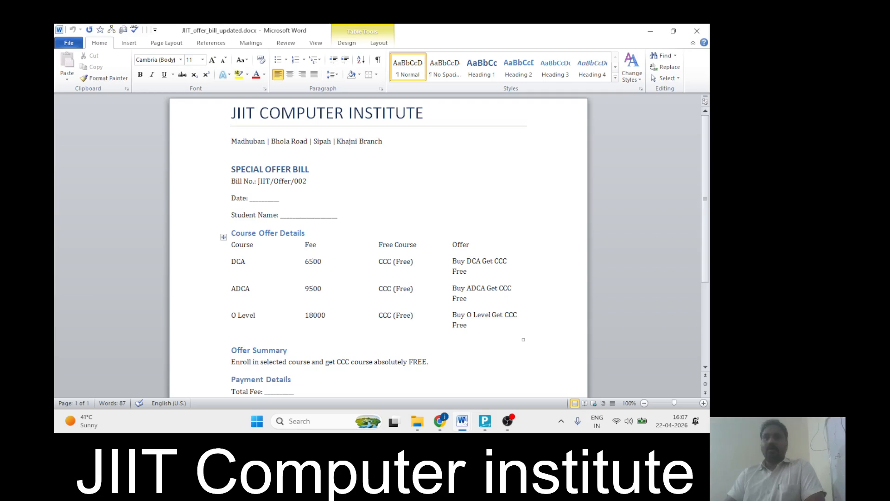
pyautogui.moveTo(485, 428)
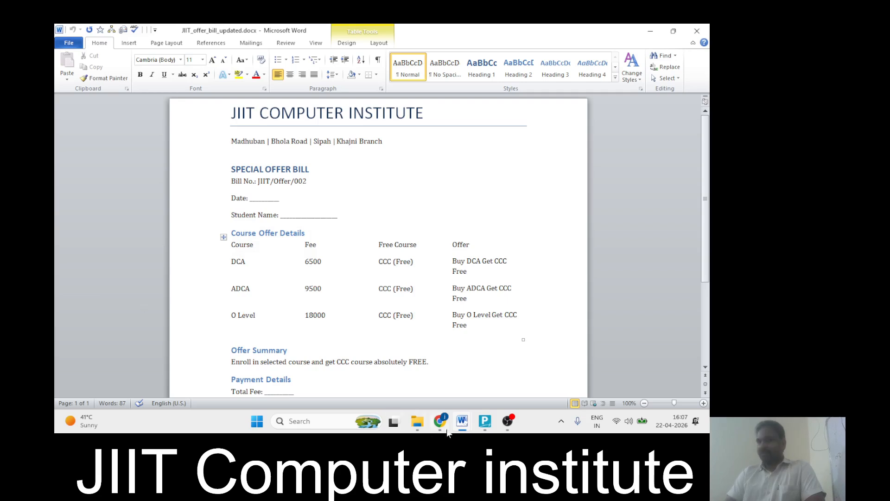
pyautogui.click(485, 421)
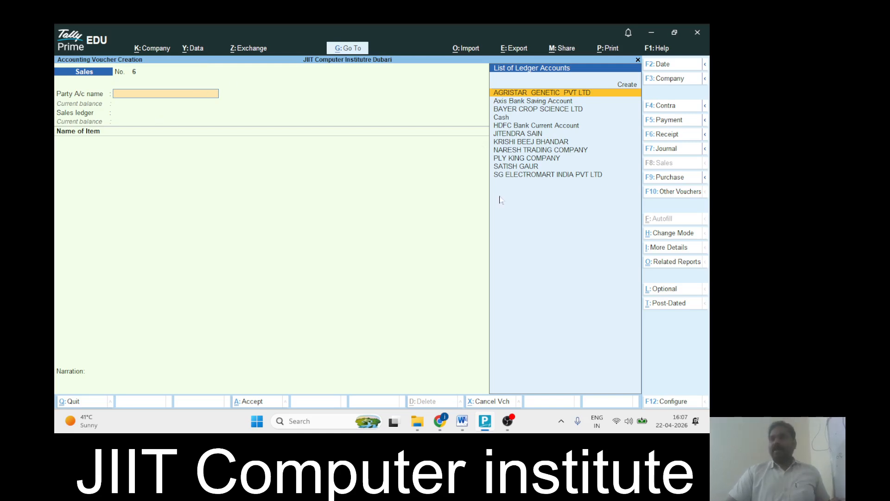
# Check the Word offer bill, then open Company Features (F11) over Sales voucher No. 6
pyautogui.hotkey('alt', 'Tab')
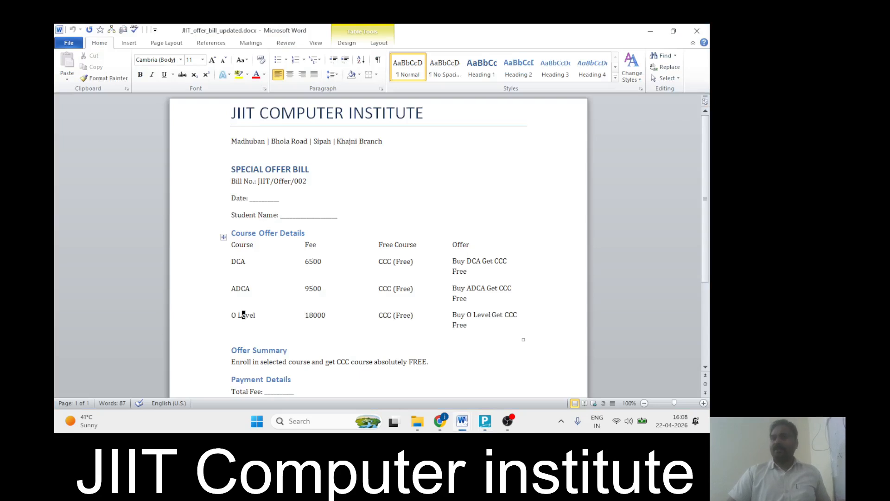
pyautogui.hotkey('alt', 'Tab')
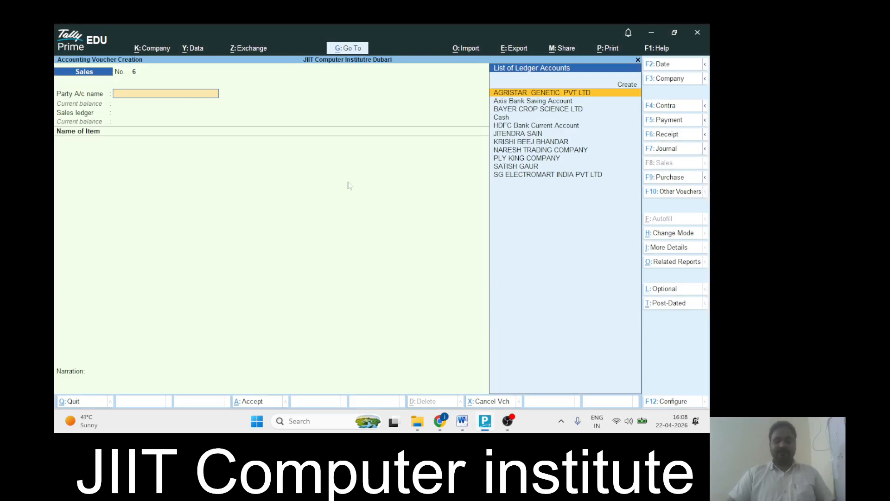
pyautogui.press('F11')
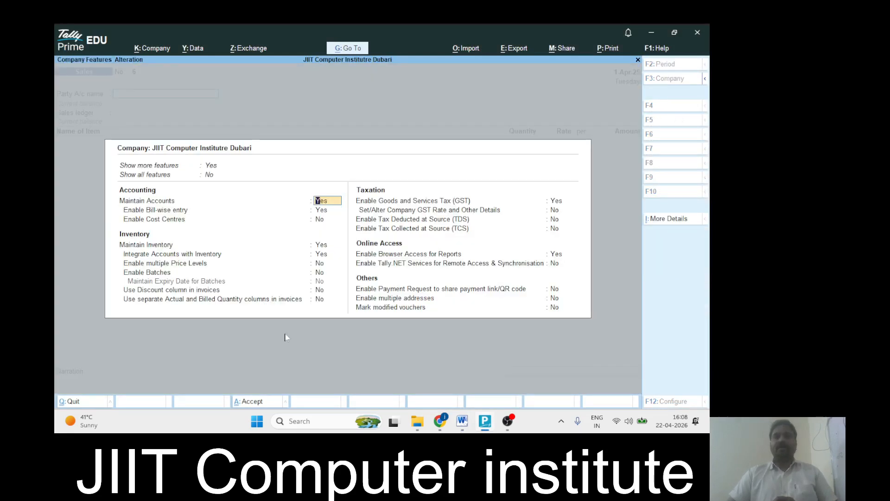
# Set 'Use separate Actual and Billed Quantity columns' to Yes and accept Company Features
pyautogui.click(149, 300)
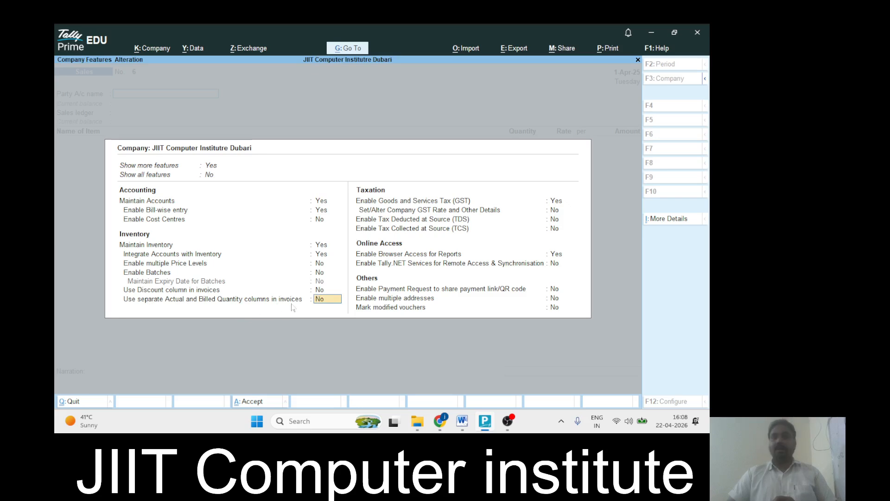
pyautogui.write('ye')
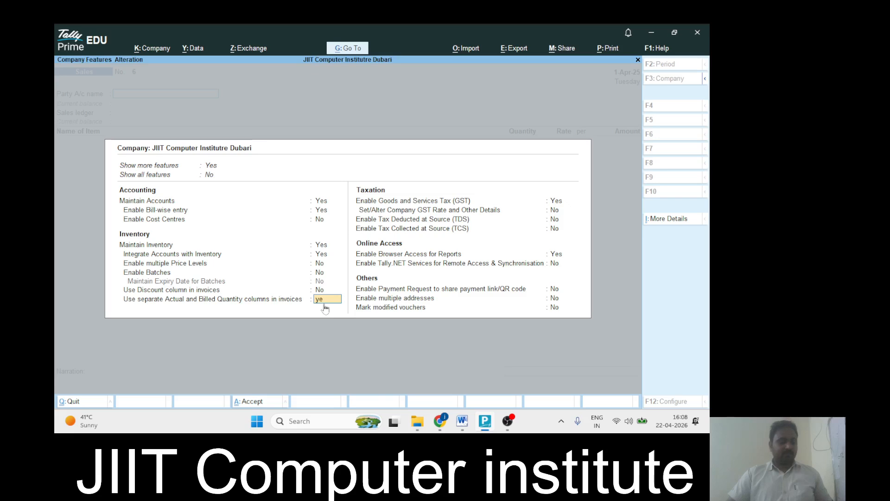
pyautogui.write('s')
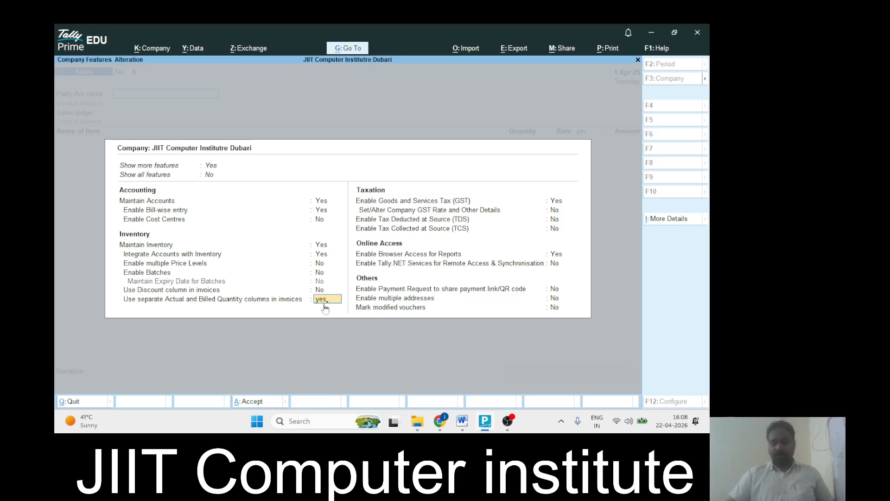
pyautogui.press('Return')
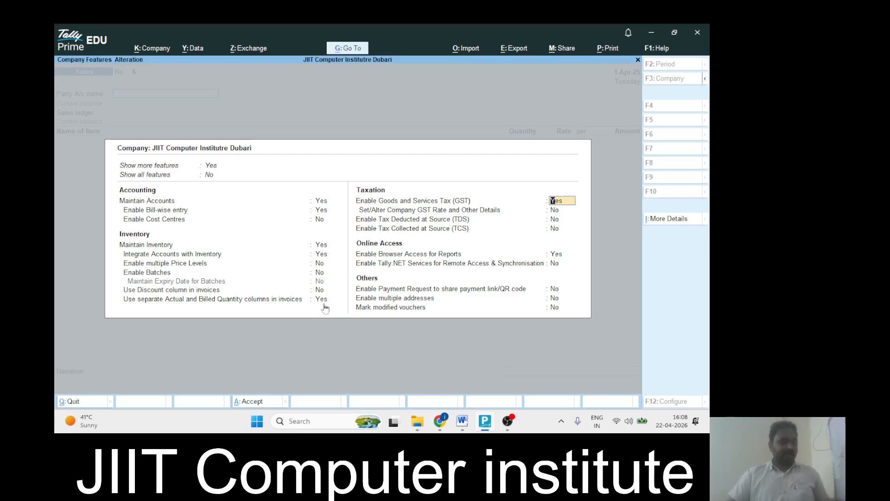
pyautogui.hotkey('ctrl', 'a')
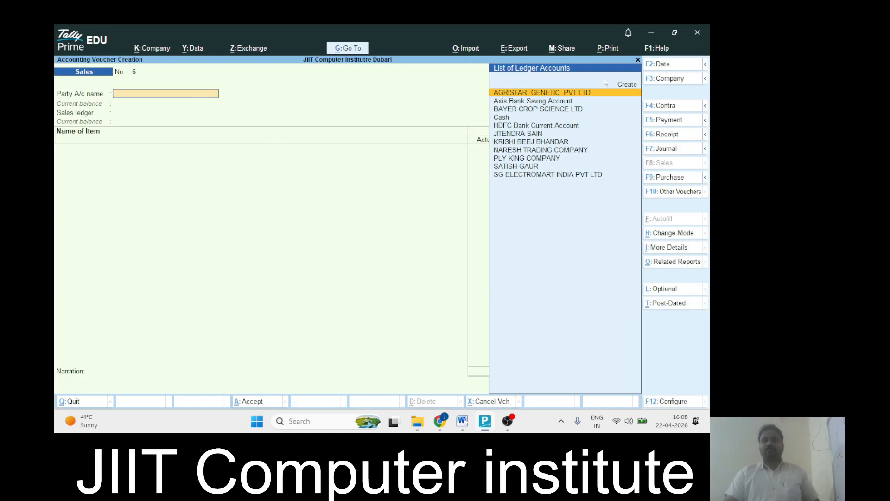
# Close and reopen Sales voucher creation, then switch to the updated offer bill in Word
pyautogui.click(638, 60)
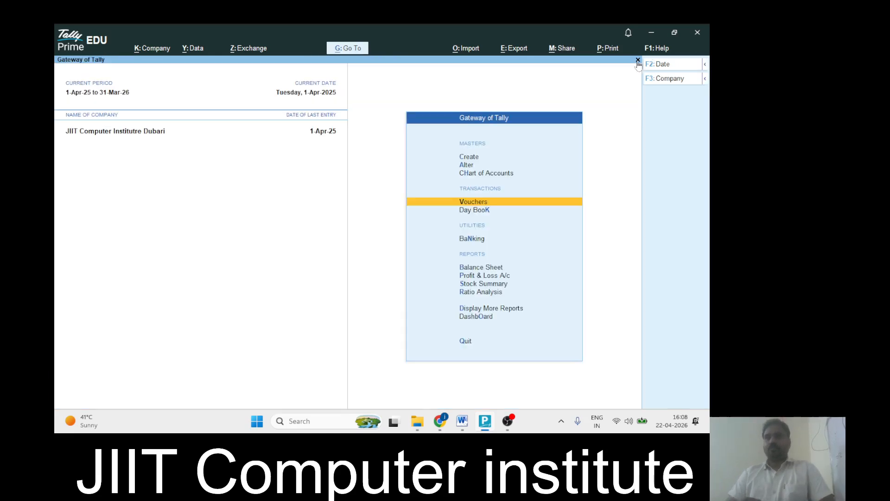
pyautogui.click(474, 204)
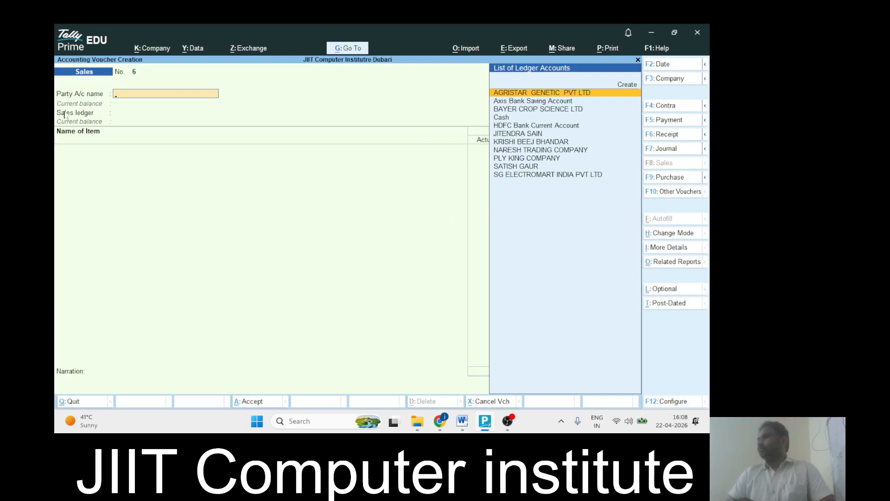
pyautogui.hotkey('alt', 'Tab')
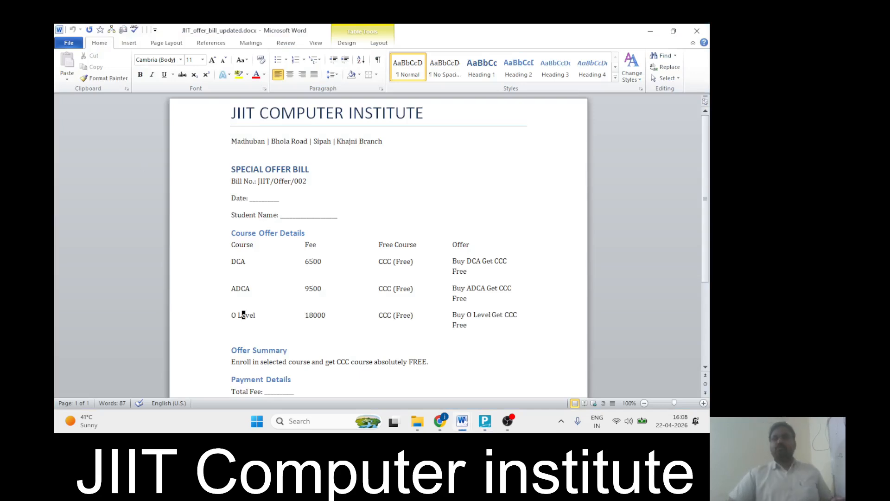
# Fill the student's name on the bill's Student Name line and copy it for Tally
pyautogui.click(288, 214)
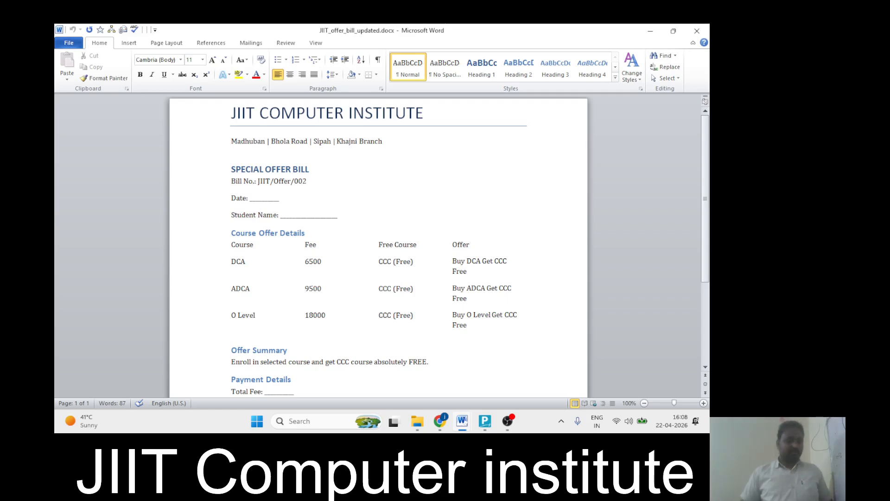
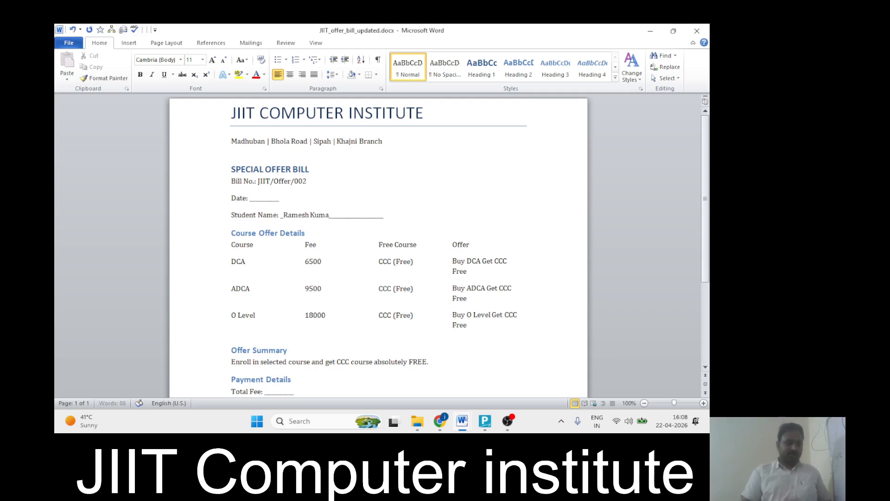
pyautogui.hotkey('alt', 'Tab')
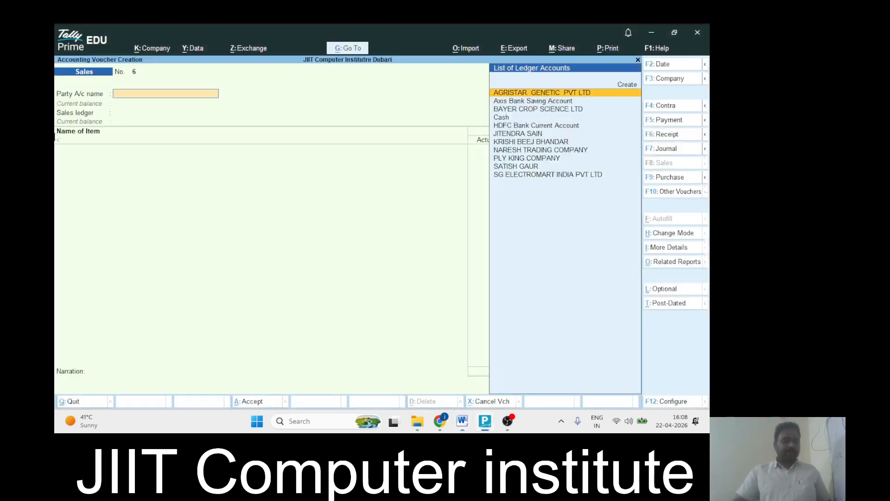
pyautogui.hotkey('alt', 'Tab')
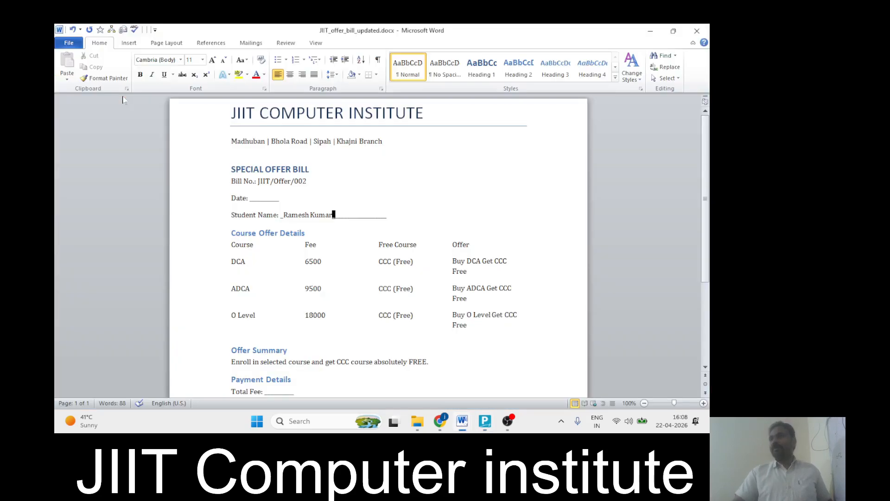
pyautogui.moveTo(386, 214); pyautogui.dragTo(283, 215)
pyautogui.hotkey('ctrl', 'c')
pyautogui.hotkey('alt', 'Tab')
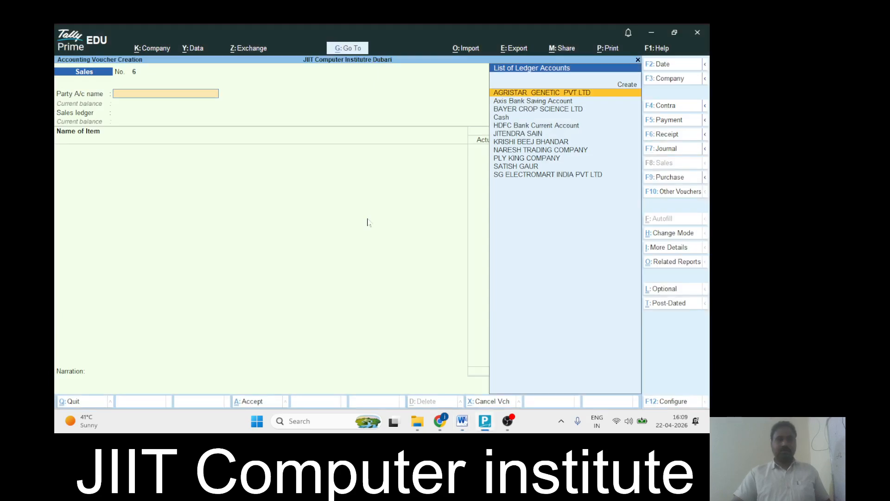
# Create a new ledger with the pasted student name under Sundry Debtors
pyautogui.press('alt')
pyautogui.hotkey('alt', 'c')
pyautogui.hotkey('ctrl', 'alt', 'v')
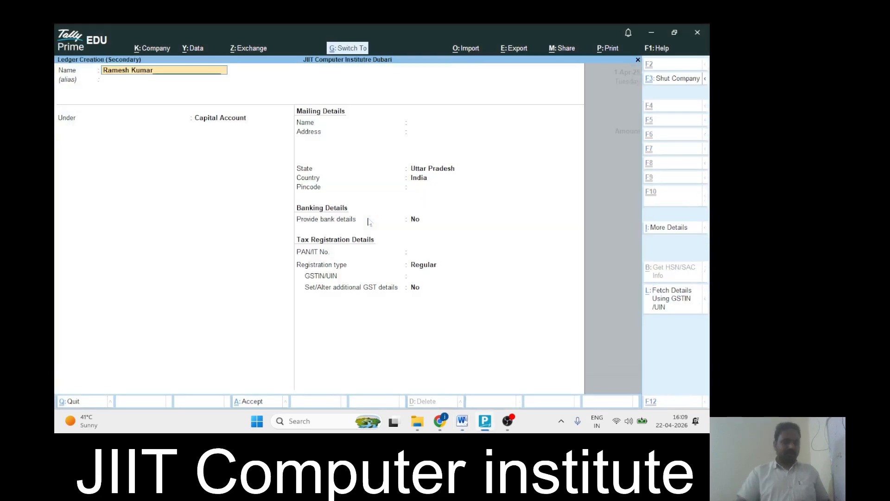
pyautogui.press('Return')
pyautogui.press('Return')
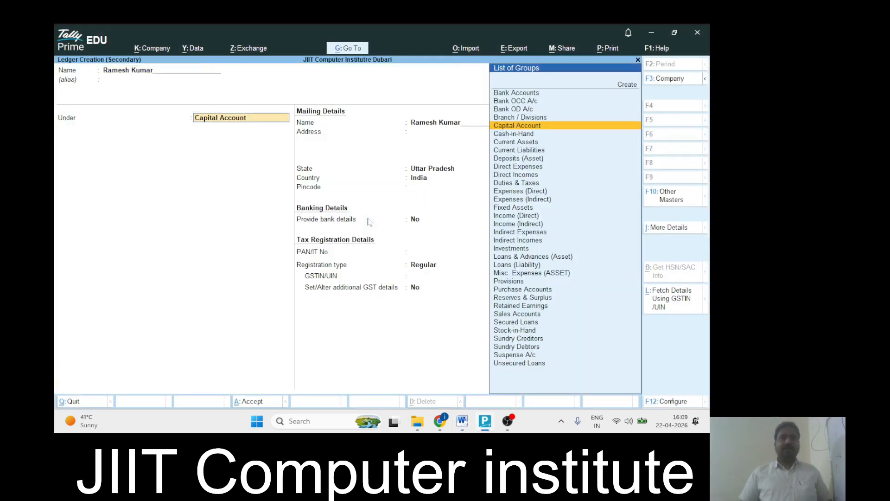
pyautogui.write('Sun')
pyautogui.press('Down')
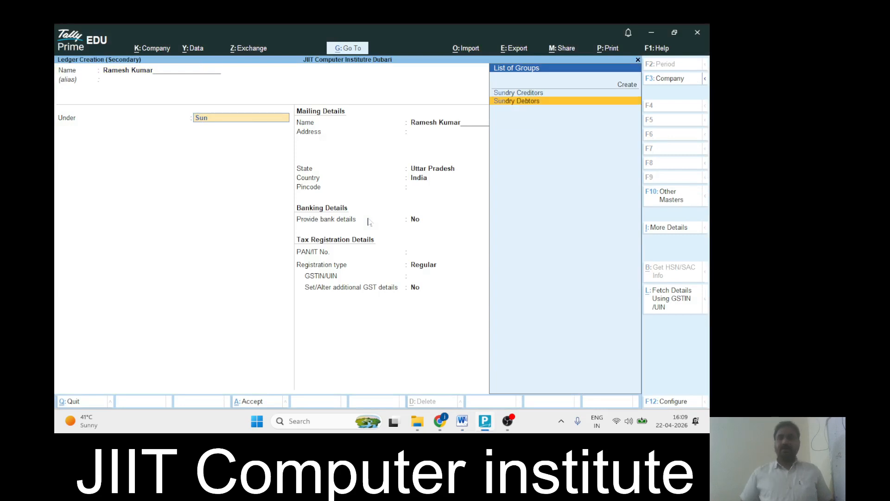
pyautogui.press('Return')
pyautogui.press('Return')
pyautogui.press('Return')
pyautogui.press('Return')
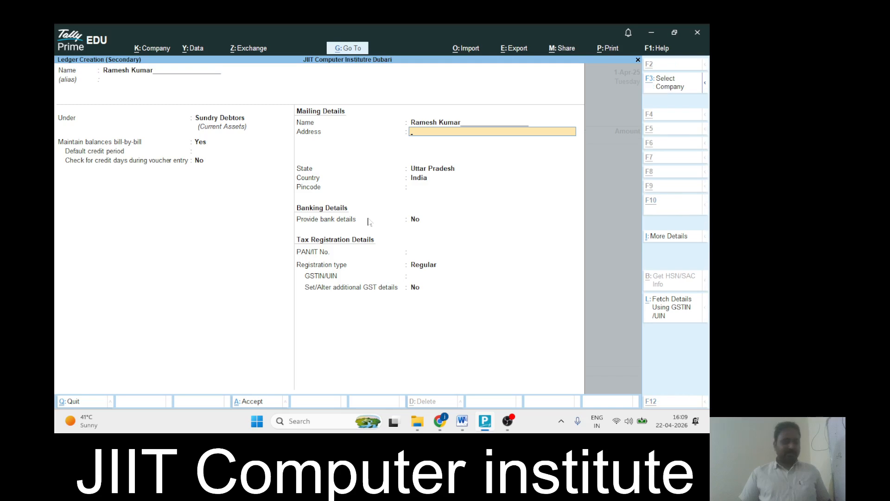
# Enter the student's address, keep State Uttar Pradesh, and leave GSTIN blank
pyautogui.hotkey('alt', 'Tab')
pyautogui.hotkey('alt', 'Tab')
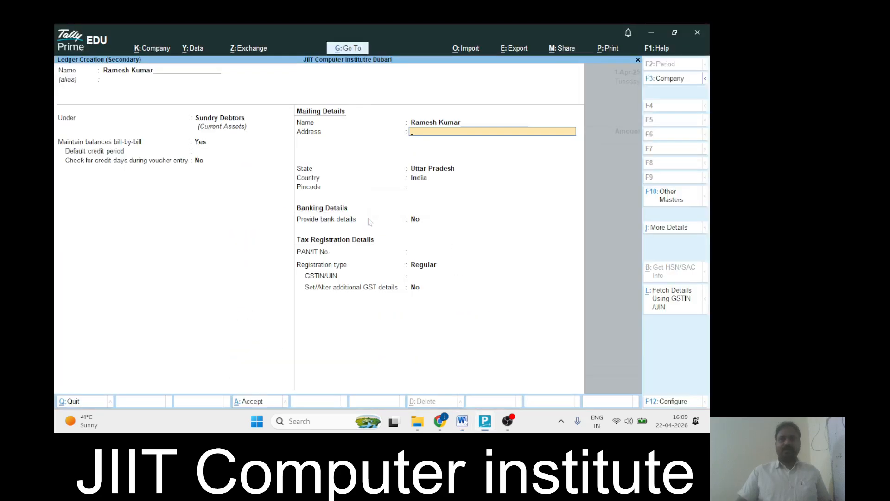
pyautogui.write('Madhuban')
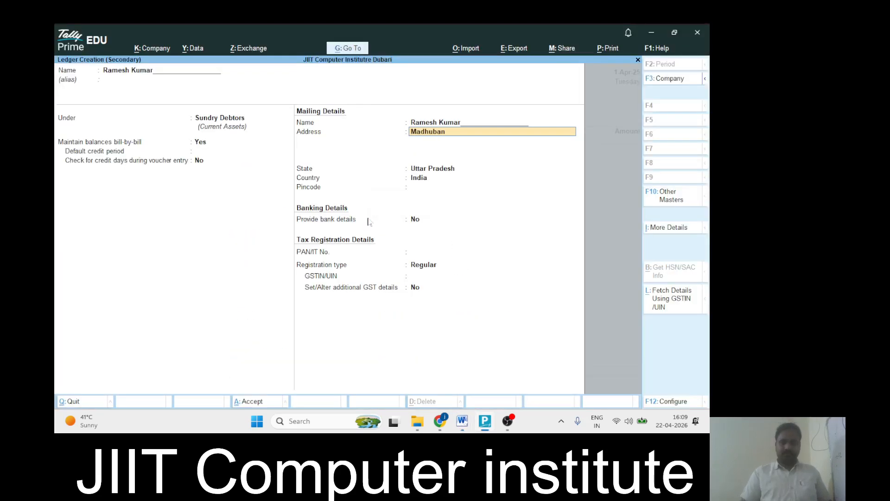
pyautogui.press('Return')
pyautogui.press('Return')
pyautogui.press('Return')
pyautogui.press('Return')
pyautogui.press('Return')
pyautogui.press('Return')
pyautogui.press('Return')
pyautogui.press('Return')
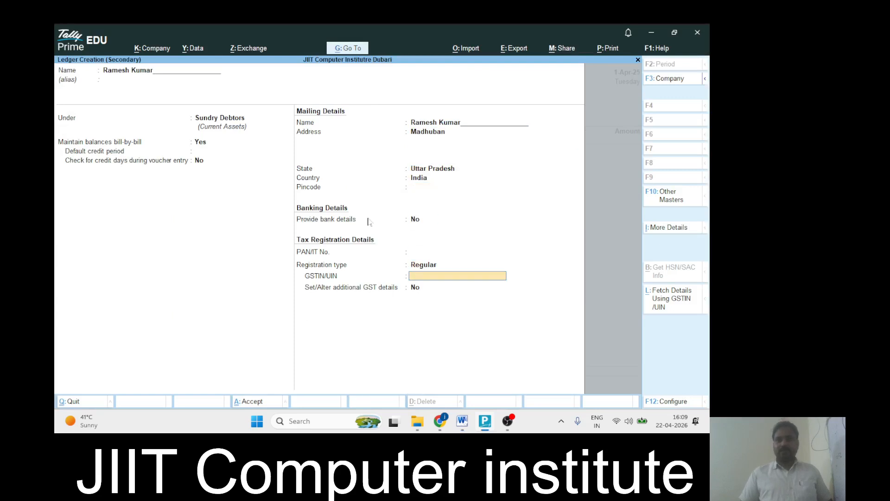
pyautogui.press('Return')
pyautogui.press('Return')
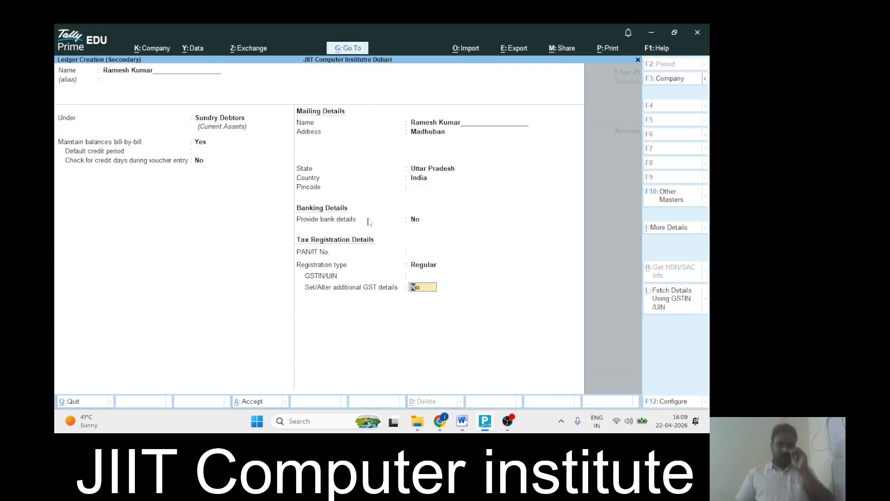
pyautogui.press('Return')
pyautogui.press('Return')
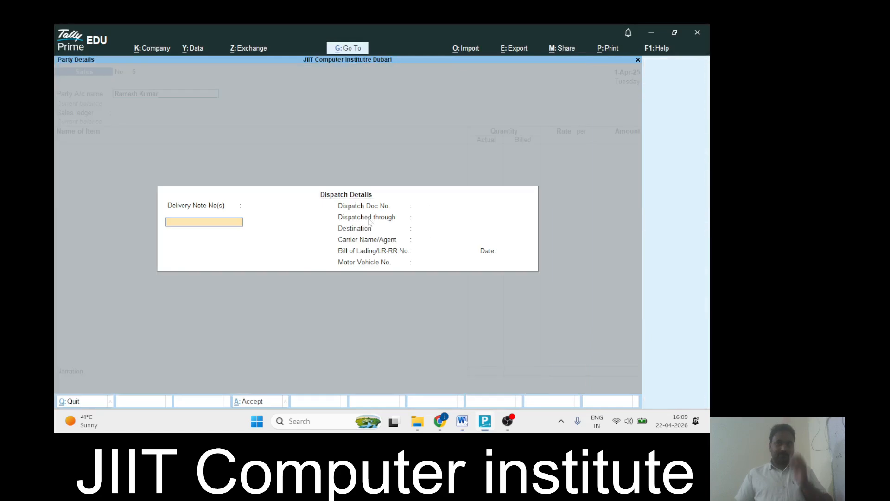
# Skip dispatch and party details so the student's ledger becomes the party on voucher No. 6
pyautogui.hotkey('ctrl', 'a')
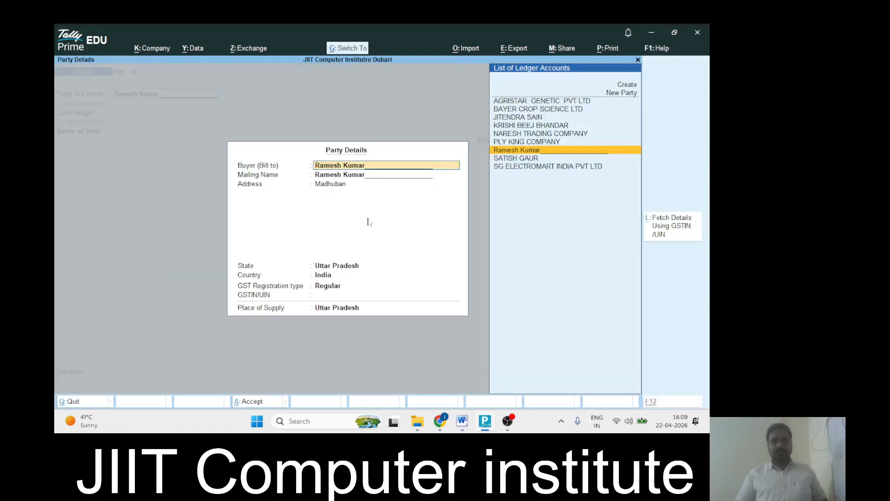
pyautogui.press('Return')
pyautogui.press('Return')
pyautogui.press('Return')
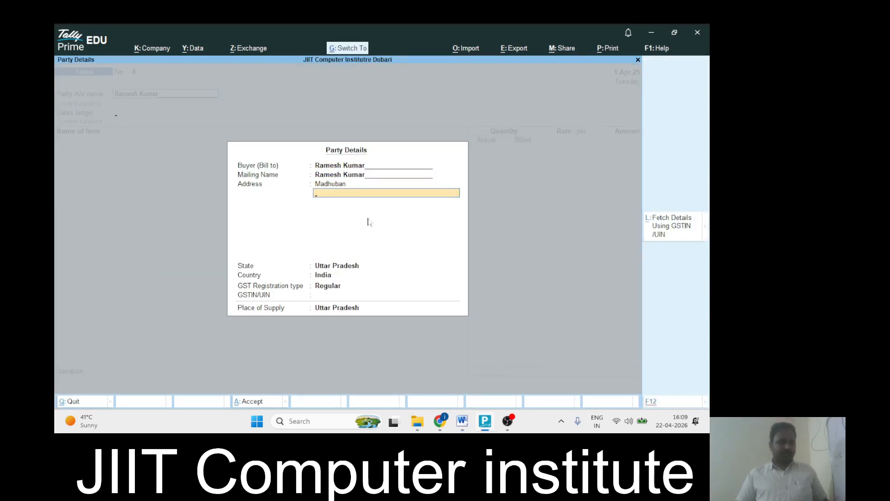
pyautogui.hotkey('ctrl', 'a')
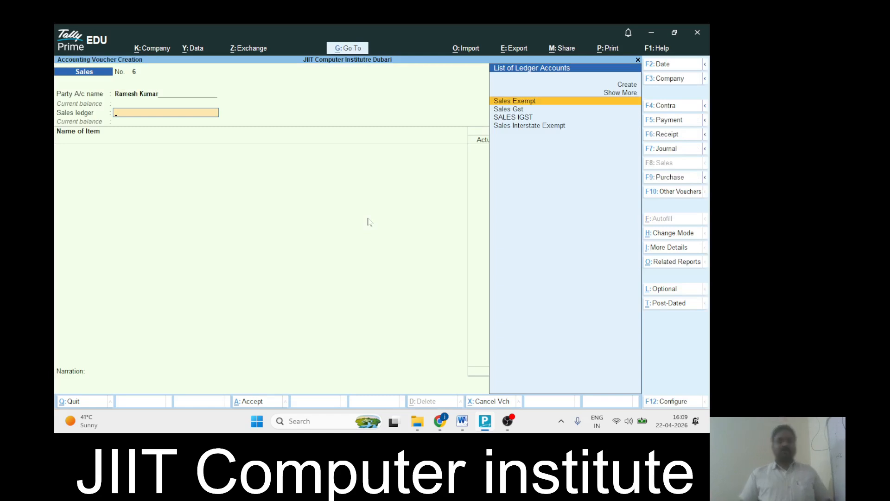
pyautogui.press('alt')
pyautogui.hotkey('alt', 'Tab')
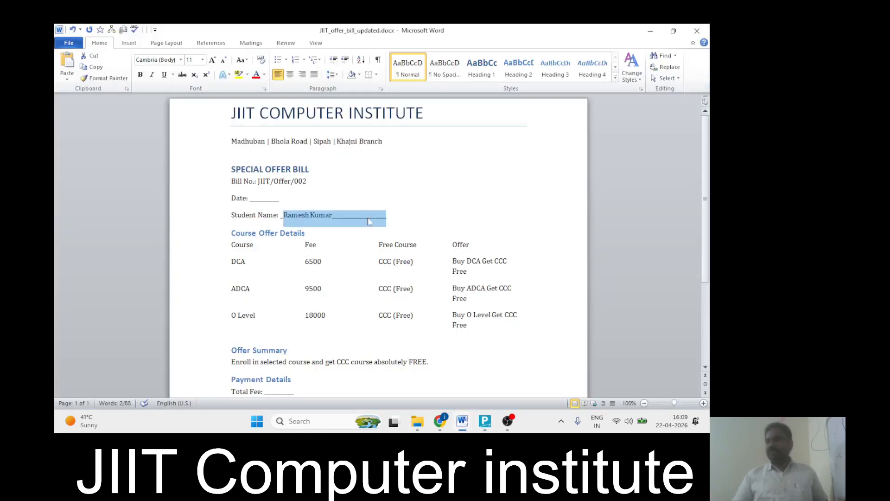
pyautogui.hotkey('alt', 'Tab')
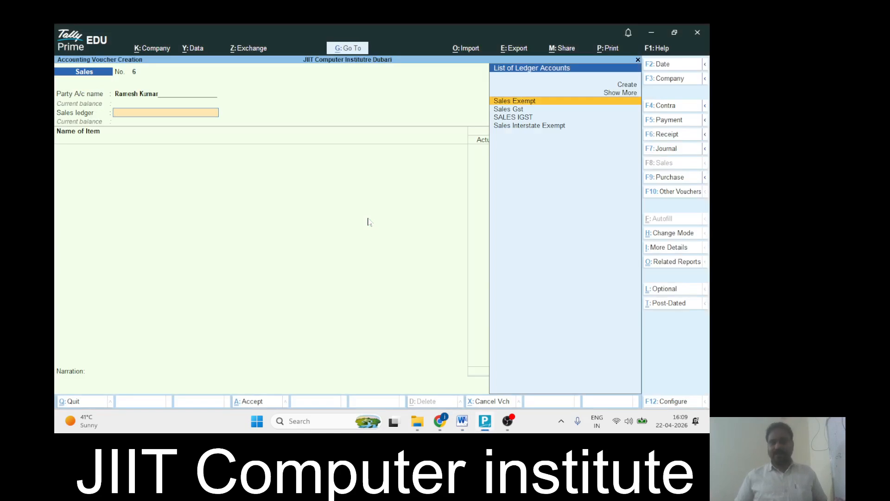
# Replace the Sales Exempt ledger by starting a new ledger named Sales A/C
pyautogui.press('Return')
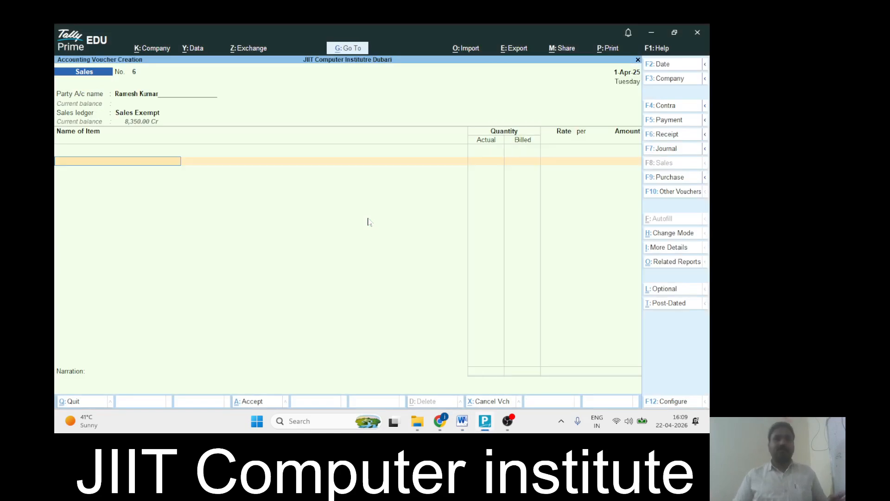
pyautogui.press('BackSpace')
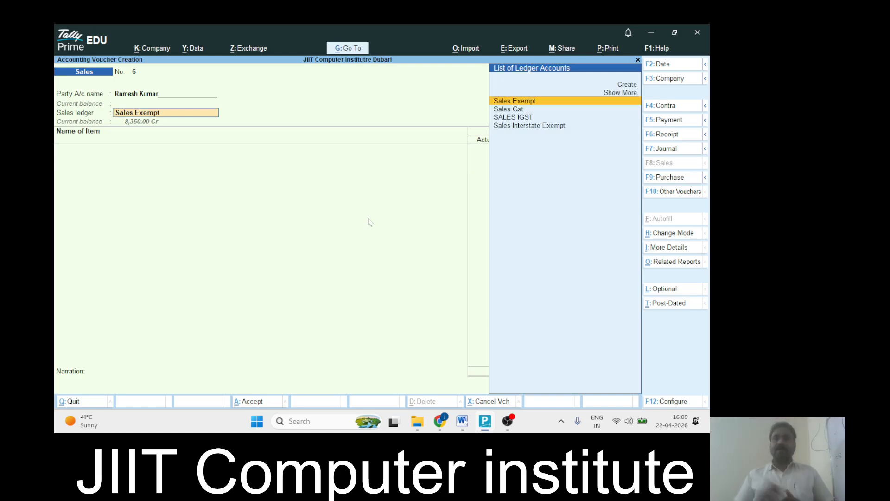
pyautogui.hotkey('alt', 'c')
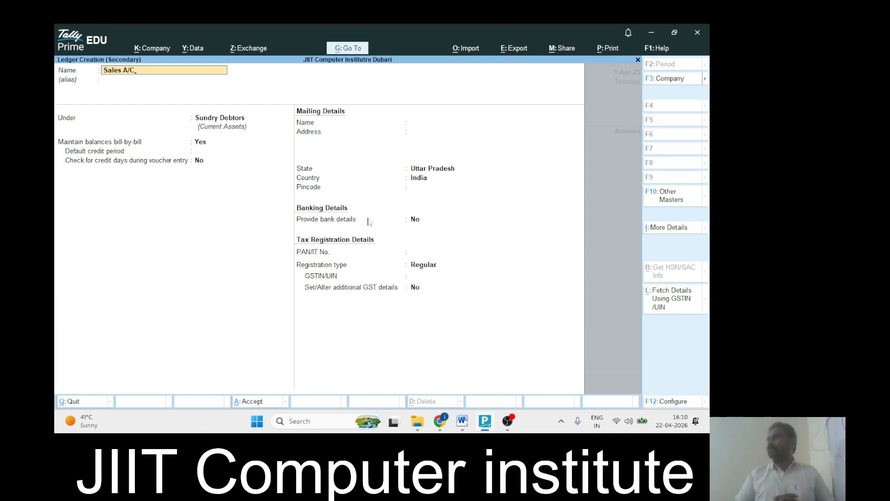
# Save ledger Sales A/C under Sales Accounts: Not Applicable type, Services supply, no bank details
pyautogui.press('Return')
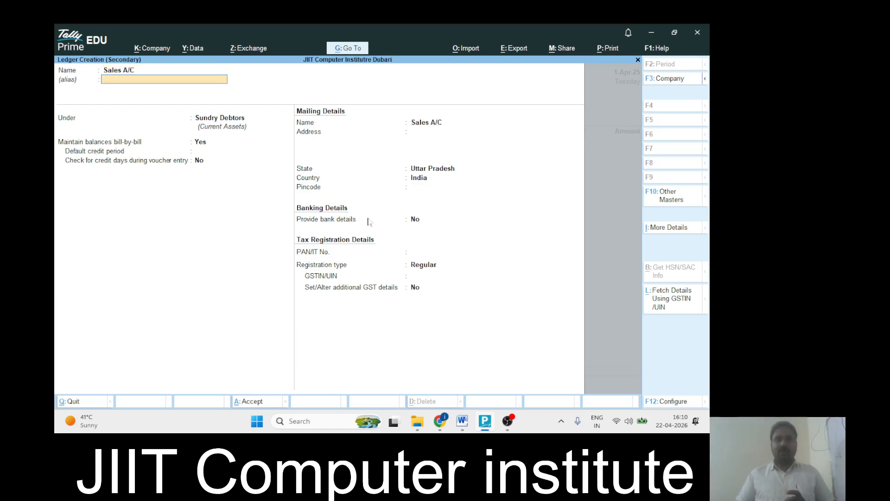
pyautogui.press('Return')
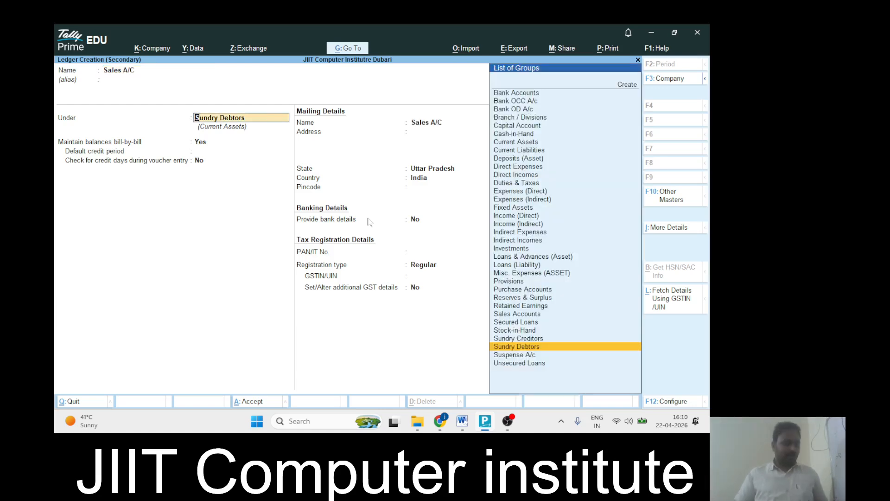
pyautogui.write('Sa')
pyautogui.press('Return')
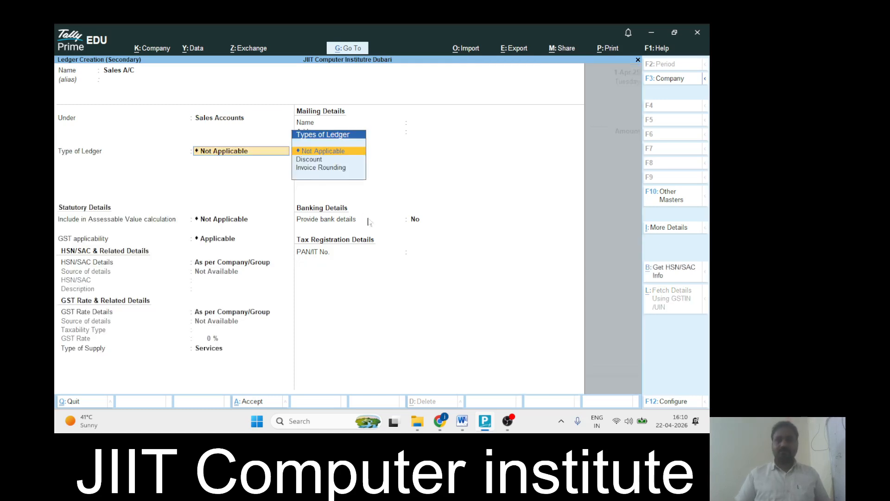
pyautogui.press('Return')
pyautogui.press('Return')
pyautogui.press('Return')
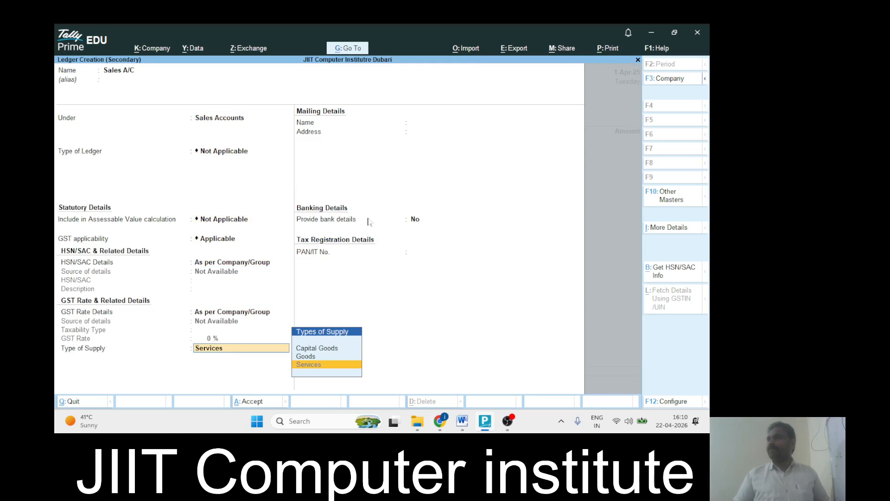
pyautogui.press('Return')
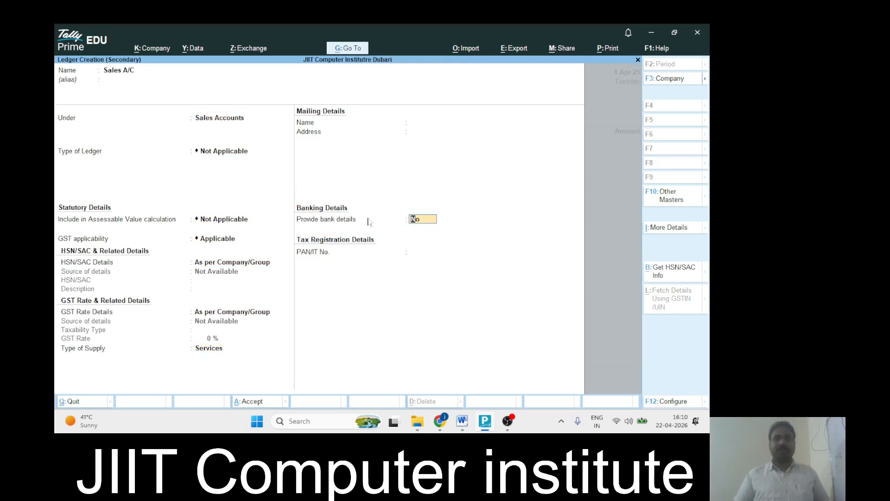
pyautogui.press('Return')
pyautogui.press('Return')
pyautogui.press('Return')
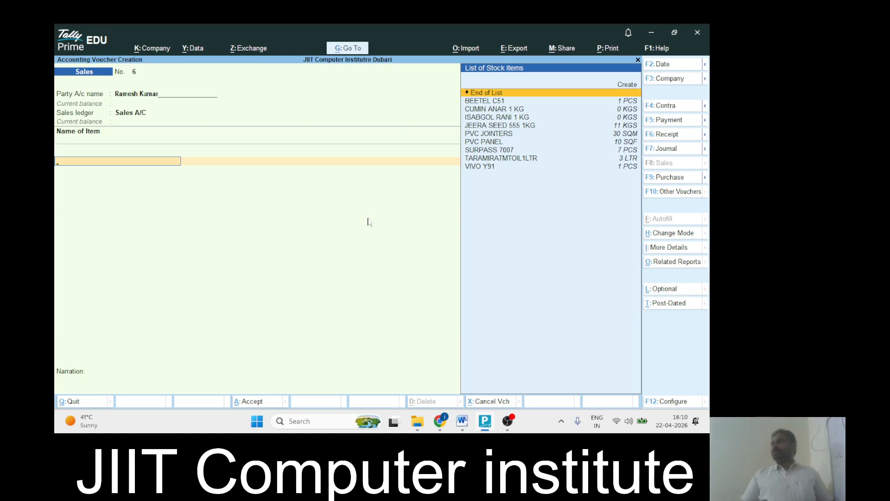
pyautogui.hotkey('alt', 'Tab')
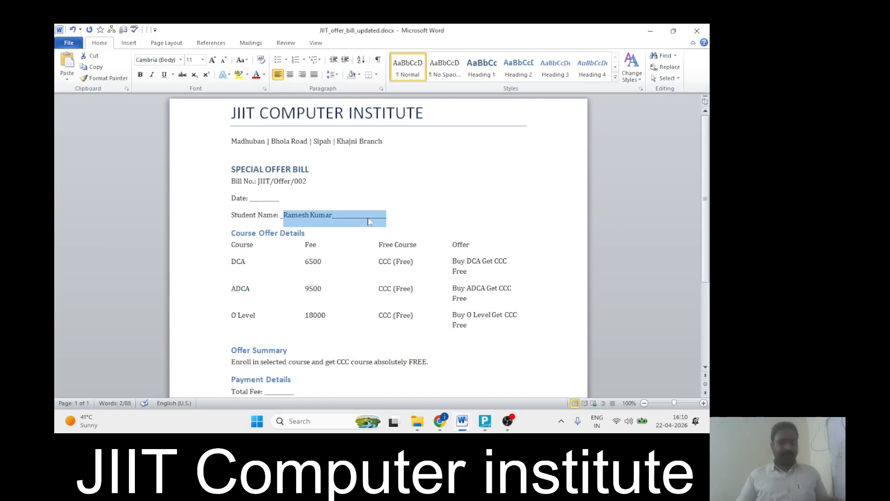
pyautogui.hotkey('alt', 'Tab')
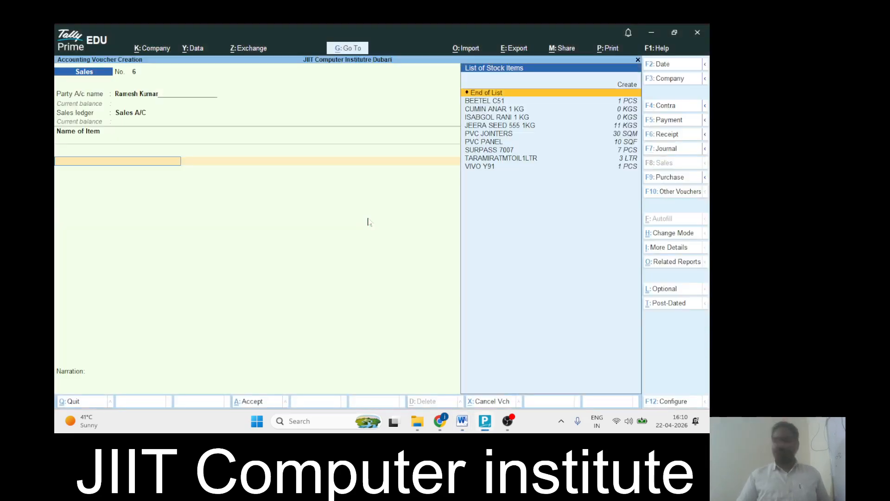
# Start a new stock item named DCA under the Primary group
pyautogui.hotkey('alt', 'c')
pyautogui.write('DC')
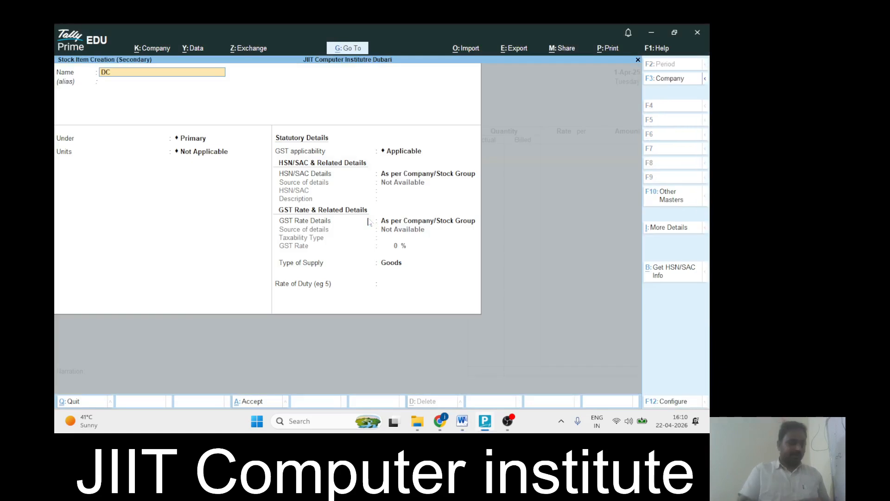
pyautogui.write('A')
pyautogui.press('Return')
pyautogui.press('Return')
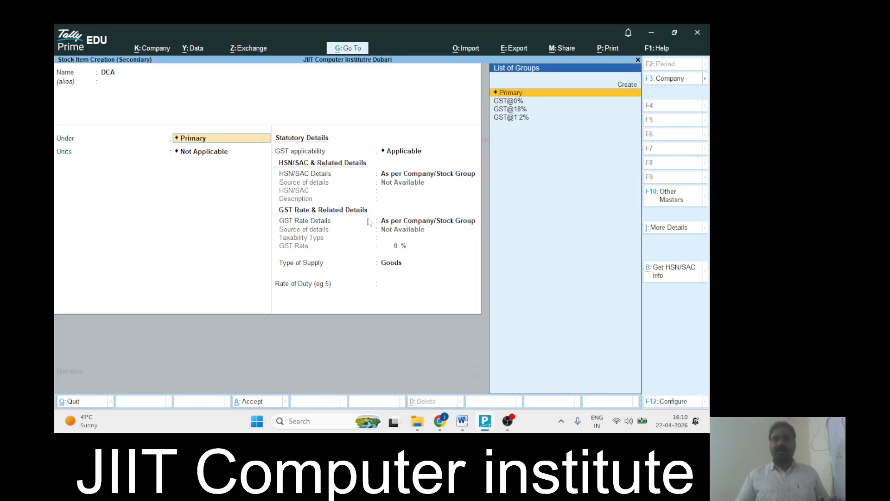
pyautogui.press('Return')
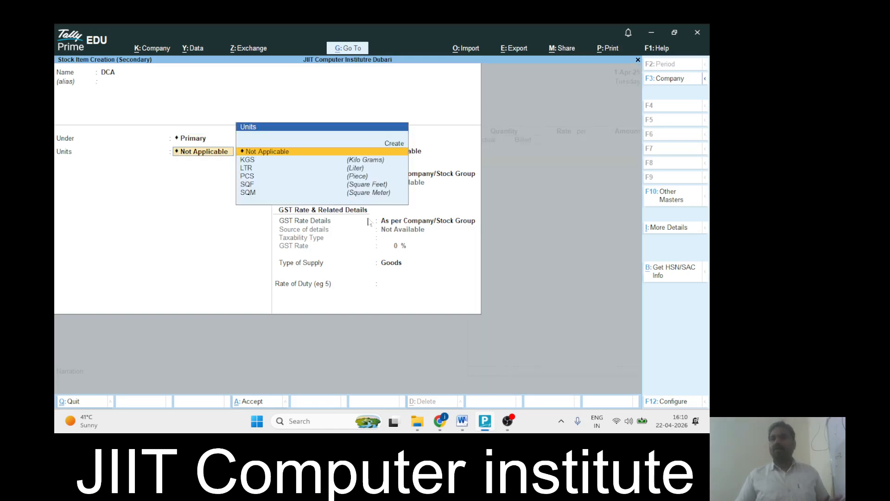
pyautogui.hotkey('alt', 'Tab')
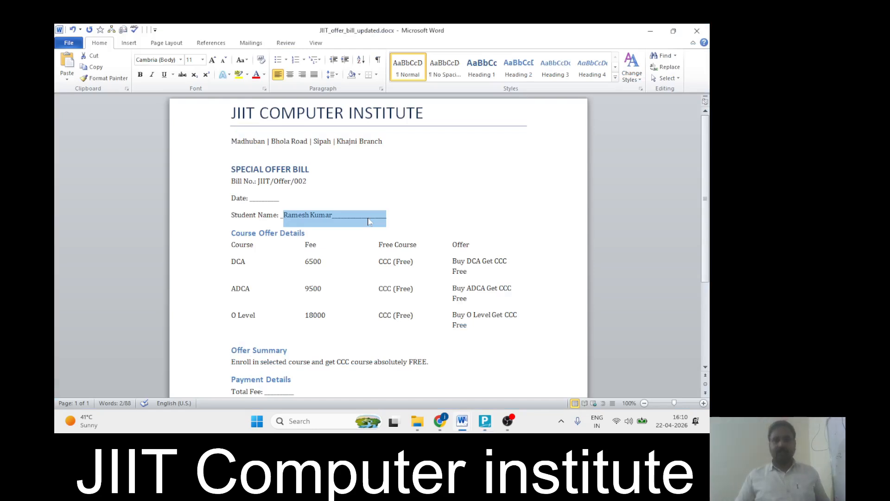
pyautogui.hotkey('alt', 'Tab')
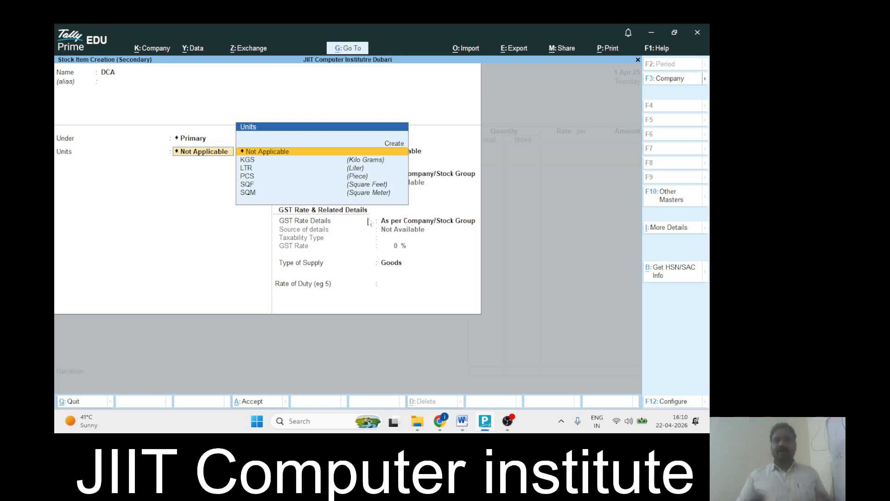
# Choose Create in the Units list to define a new unit for DCA
pyautogui.press('Down')
pyautogui.press('Down')
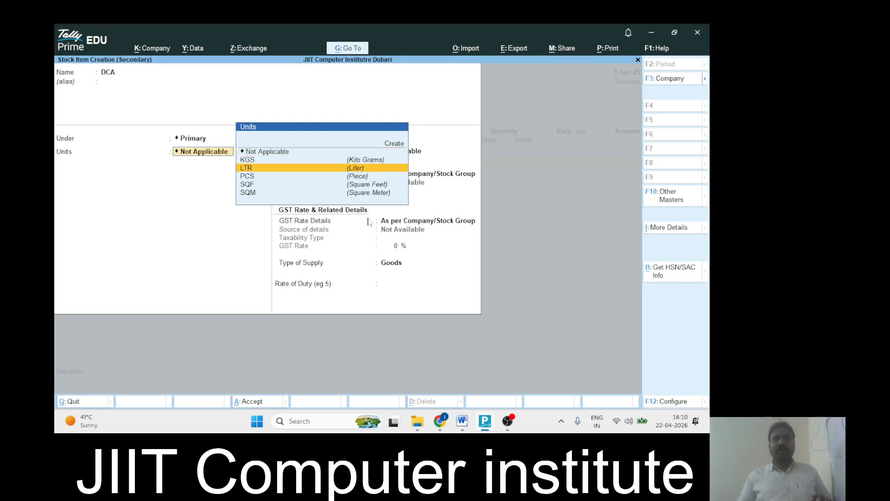
pyautogui.press('Down')
pyautogui.press('Down')
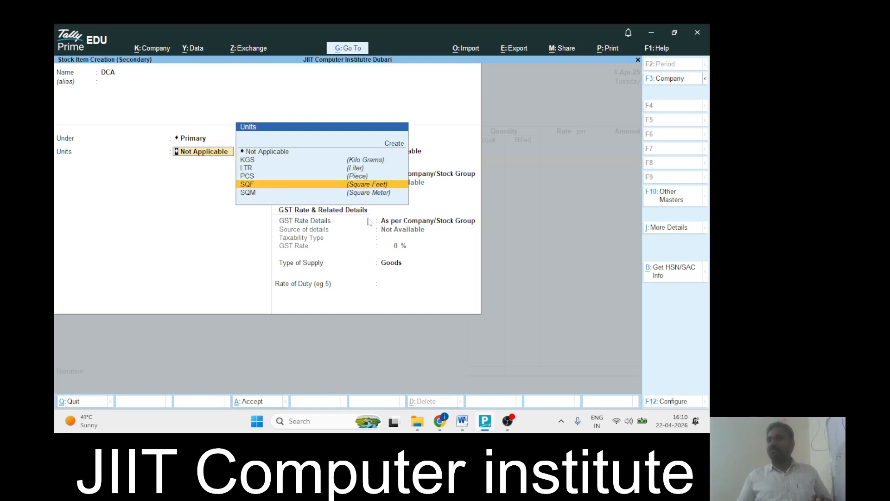
pyautogui.press('Down')
pyautogui.press('Up')
pyautogui.press('Up')
pyautogui.press('Up')
pyautogui.press('Up')
pyautogui.press('Down')
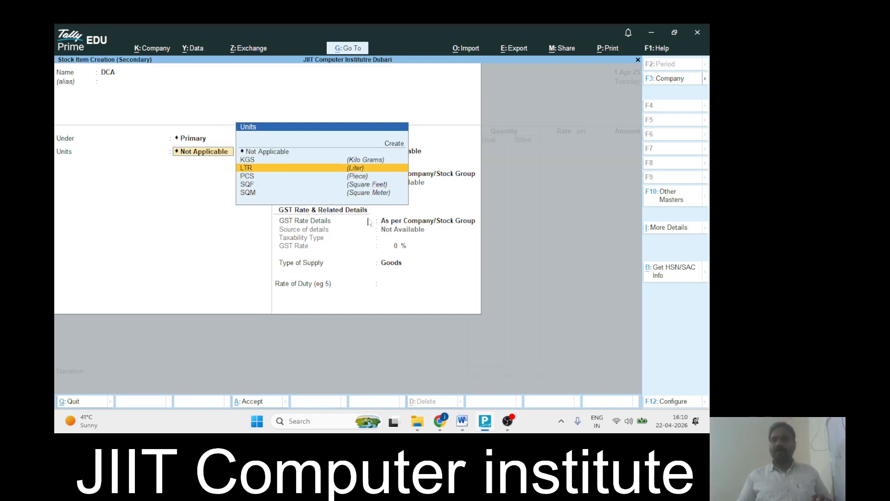
pyautogui.press('Up')
pyautogui.press('Up')
pyautogui.press('Up')
pyautogui.press('Return')
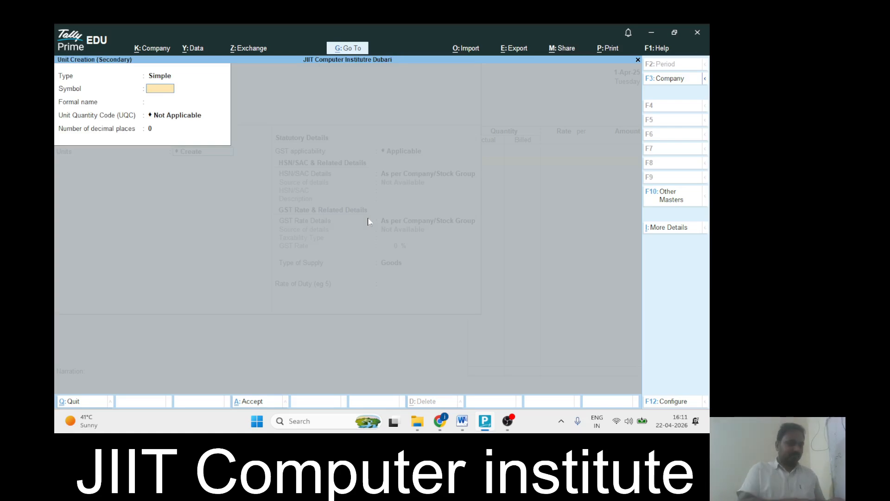
# Enter unit symbol Course with formal name 'Course Name'
pyautogui.write('C')
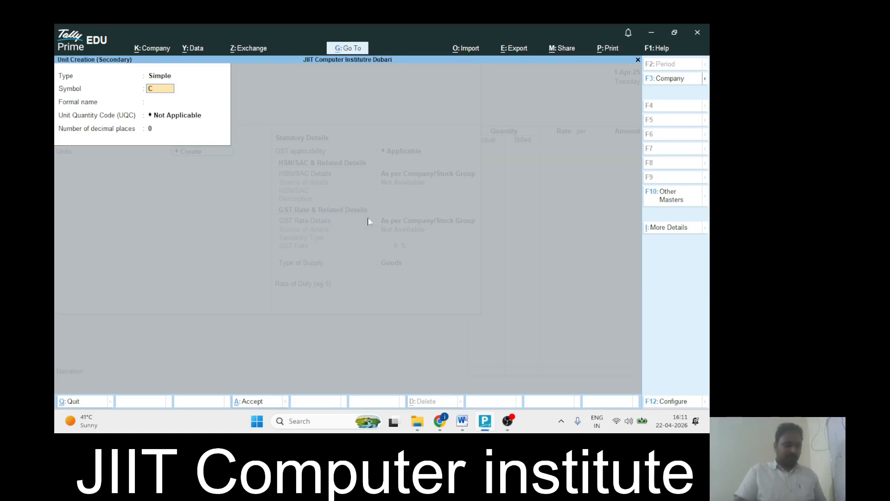
pyautogui.write('ourse')
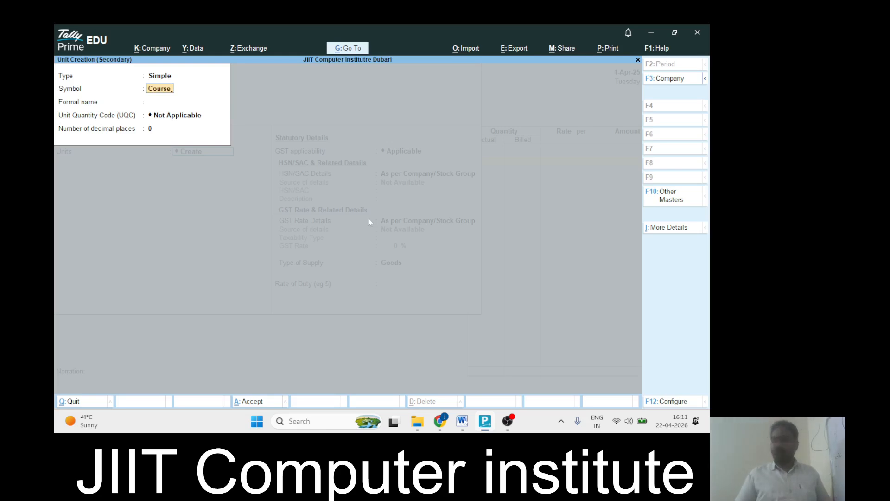
pyautogui.press('Return')
pyautogui.write('C')
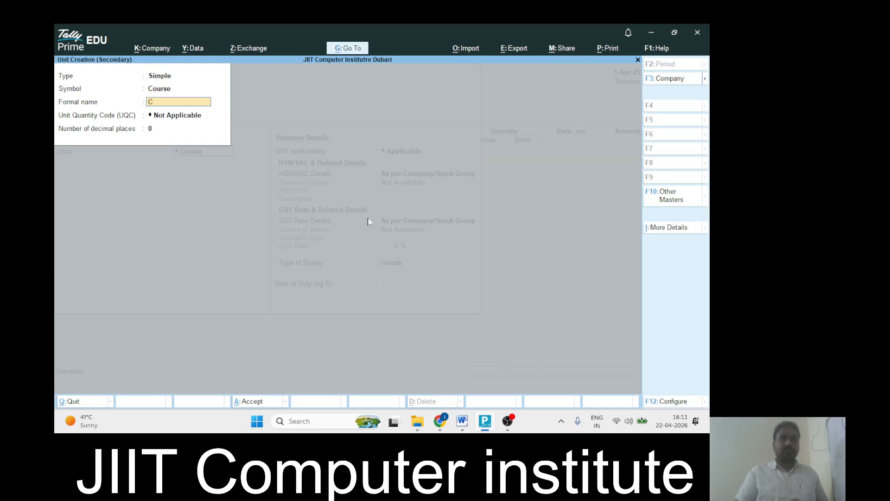
pyautogui.write('ourse')
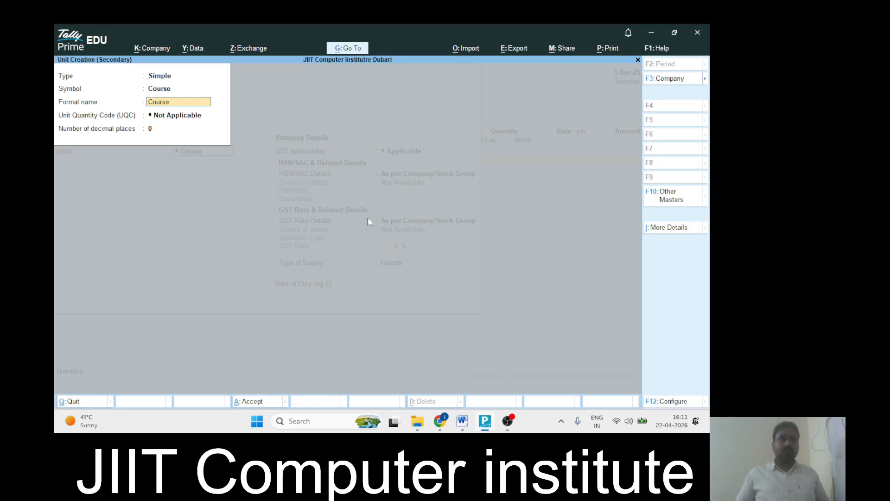
pyautogui.write('Nmae')
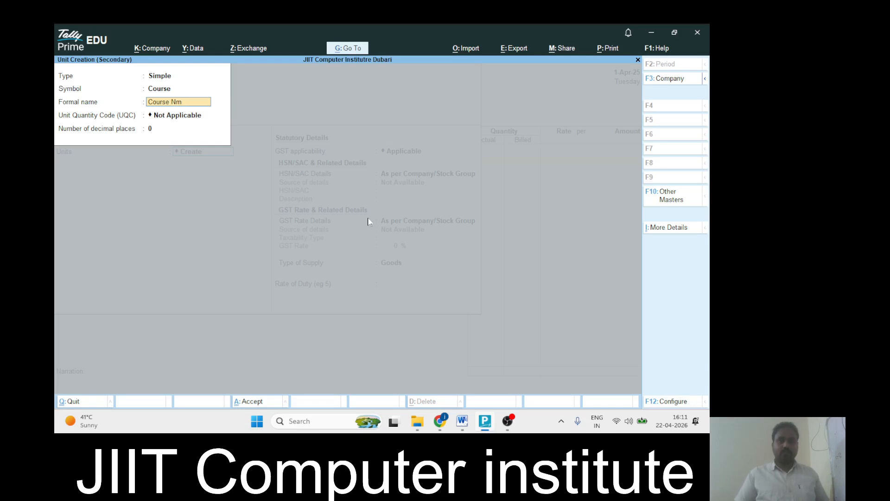
pyautogui.press('BackSpace')
pyautogui.write('ame')
pyautogui.press('Return')
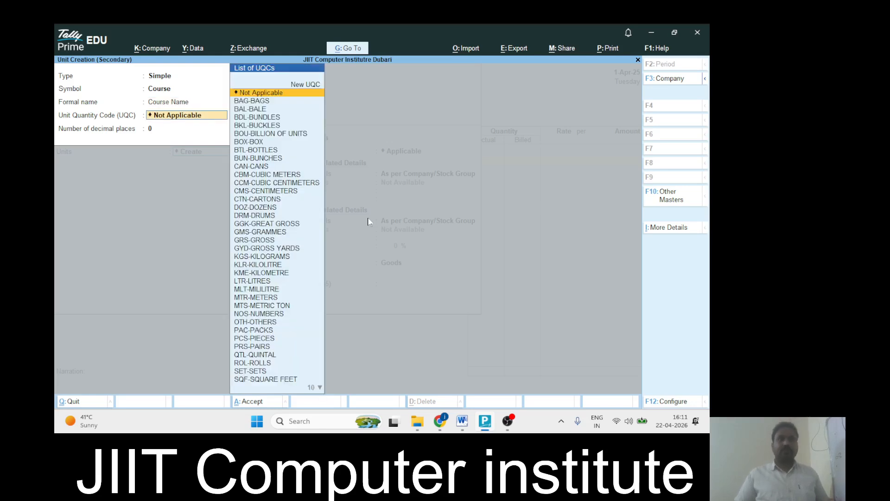
# Keep UQC Not Applicable with 0 decimal places and save the Course unit
pyautogui.write('c')
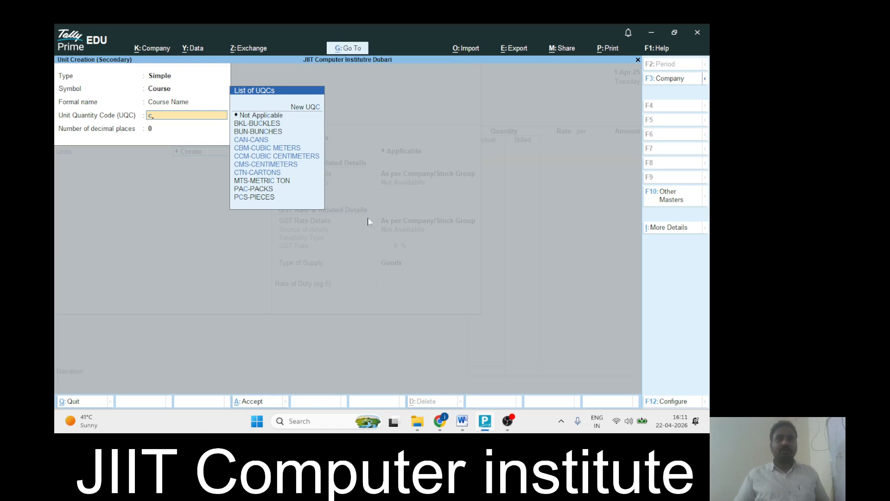
pyautogui.press('Down')
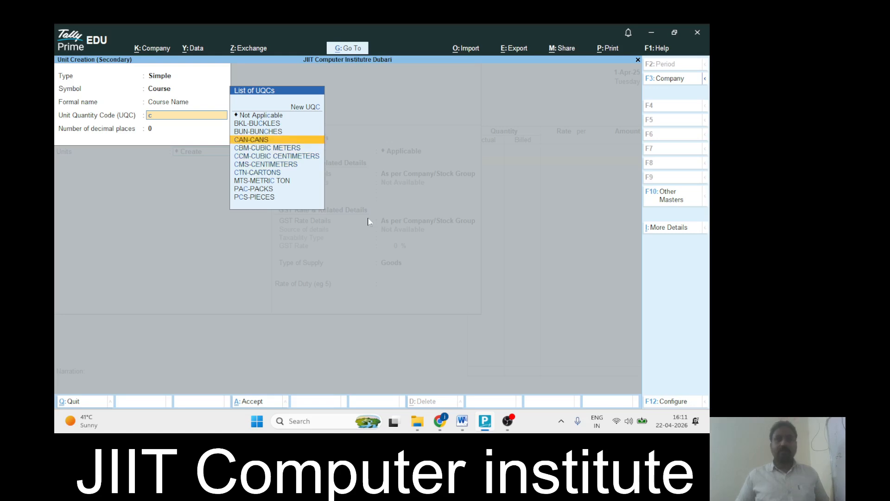
pyautogui.press('Up')
pyautogui.press('Up')
pyautogui.press('Up')
pyautogui.press('Return')
pyautogui.press('Return')
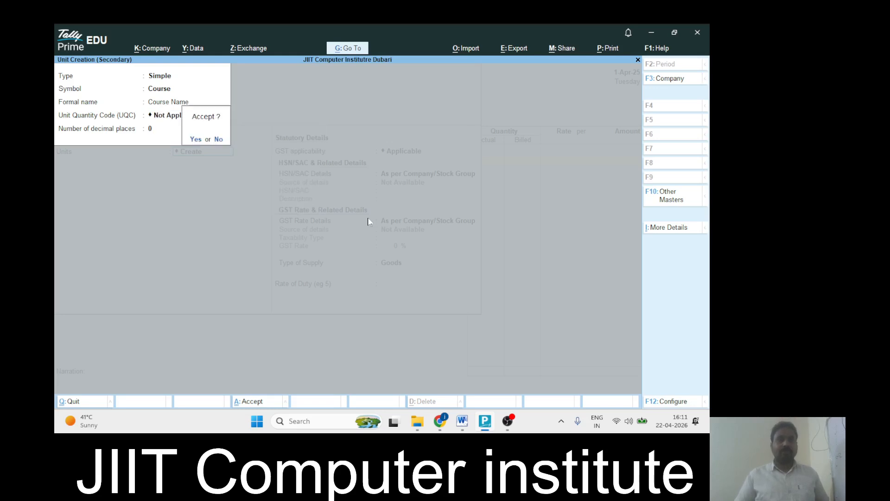
pyautogui.press('Return')
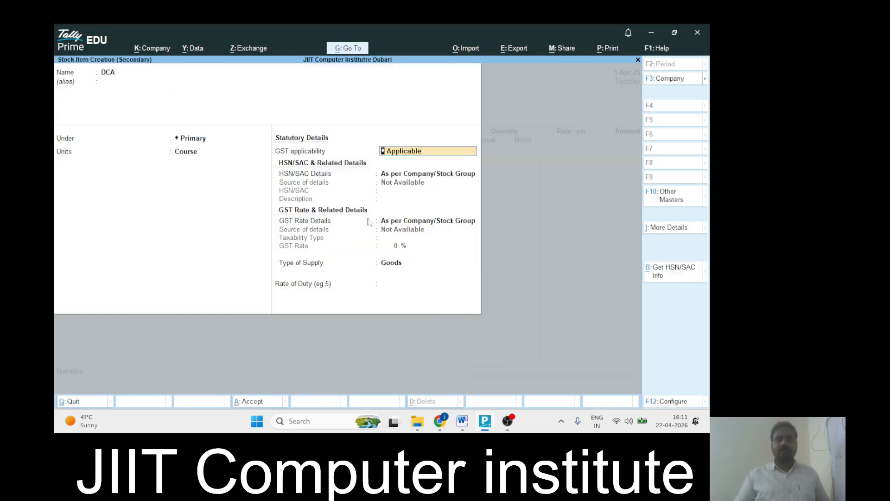
# Accept DCA's default GST details with Goods supply type and save the stock item
pyautogui.press('Return')
pyautogui.press('Return')
pyautogui.press('Return')
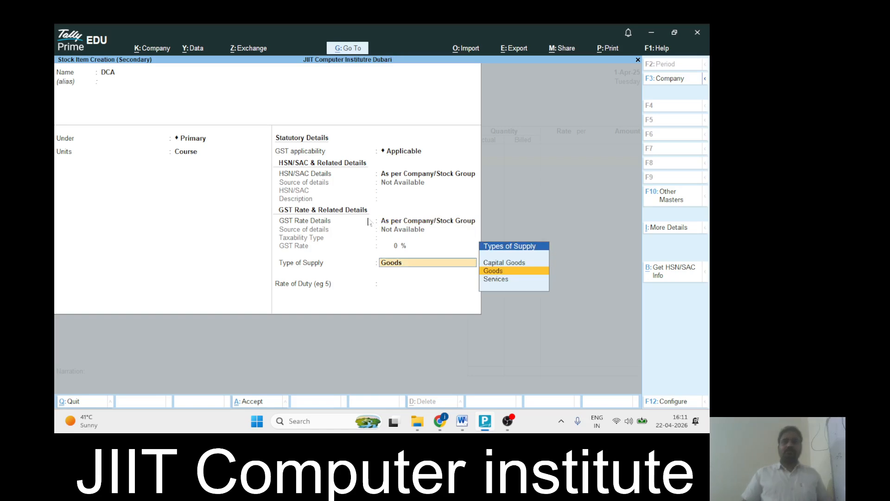
pyautogui.press('Return')
pyautogui.press('Return')
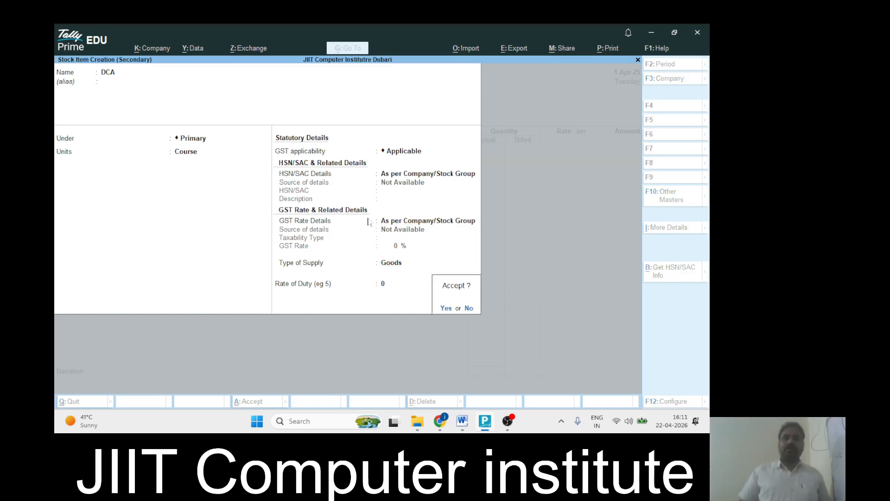
pyautogui.press('Return')
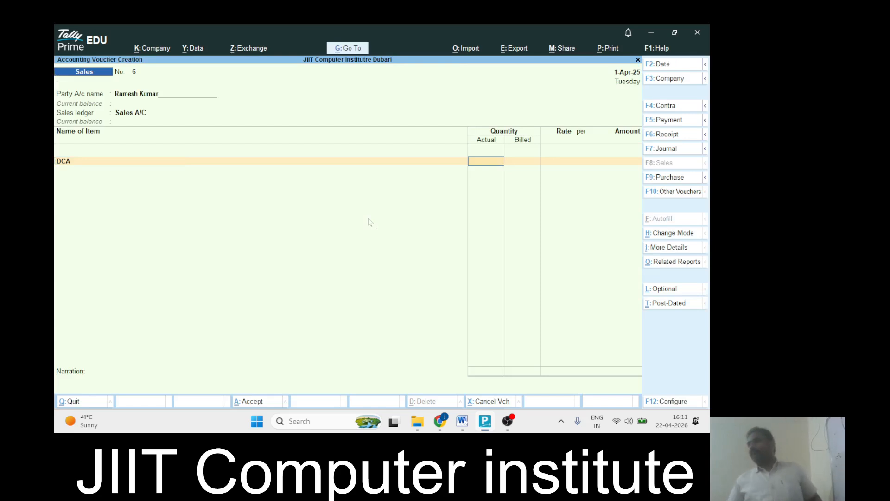
pyautogui.hotkey('alt', 'Tab')
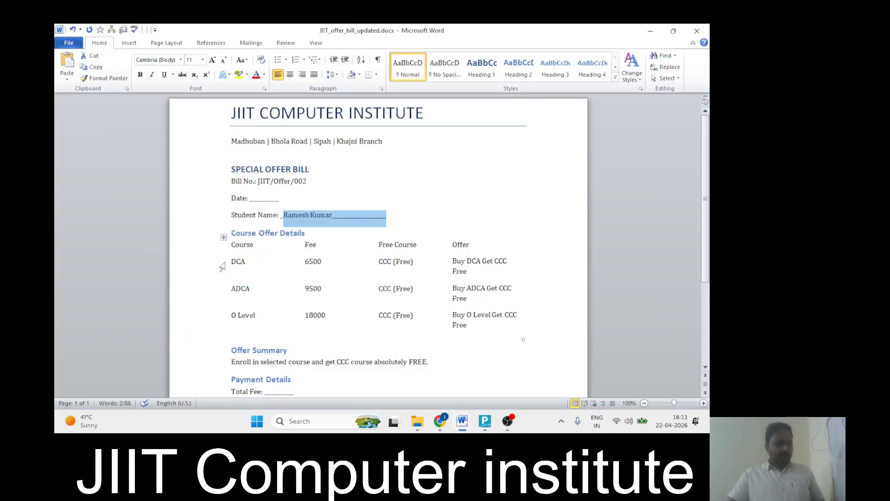
pyautogui.hotkey('alt', 'Tab')
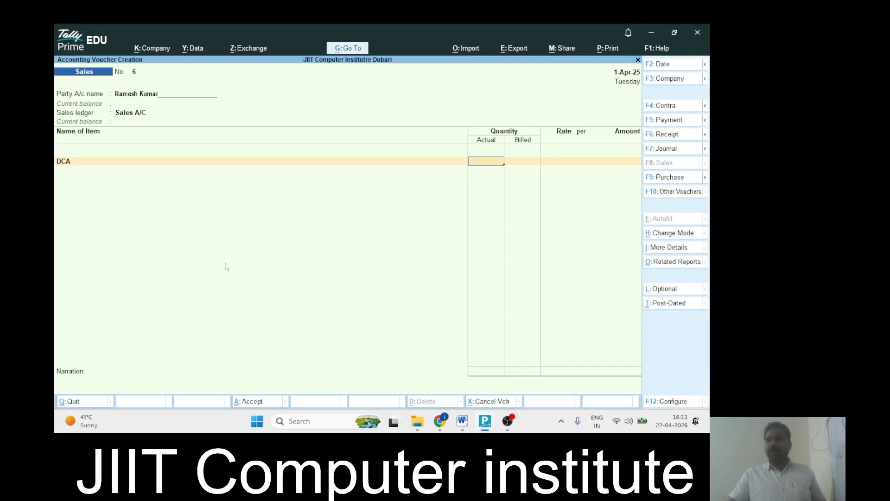
pyautogui.hotkey('alt', 'Tab')
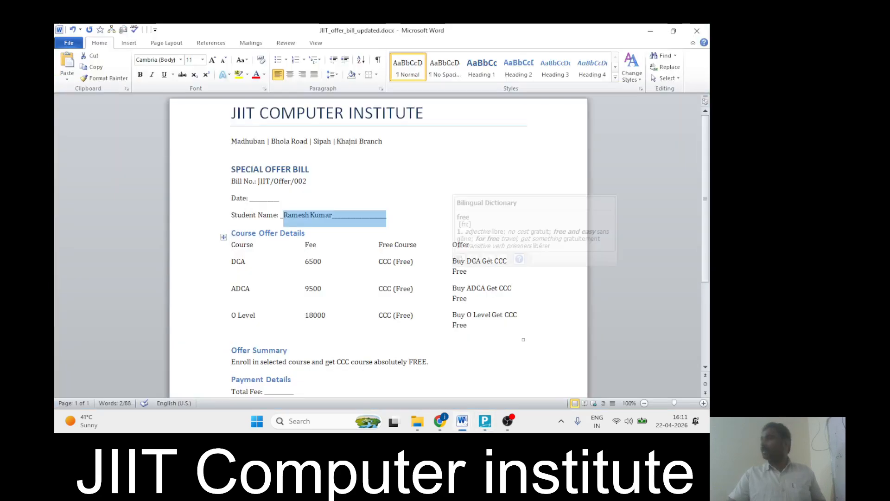
pyautogui.hotkey('alt', 'Tab')
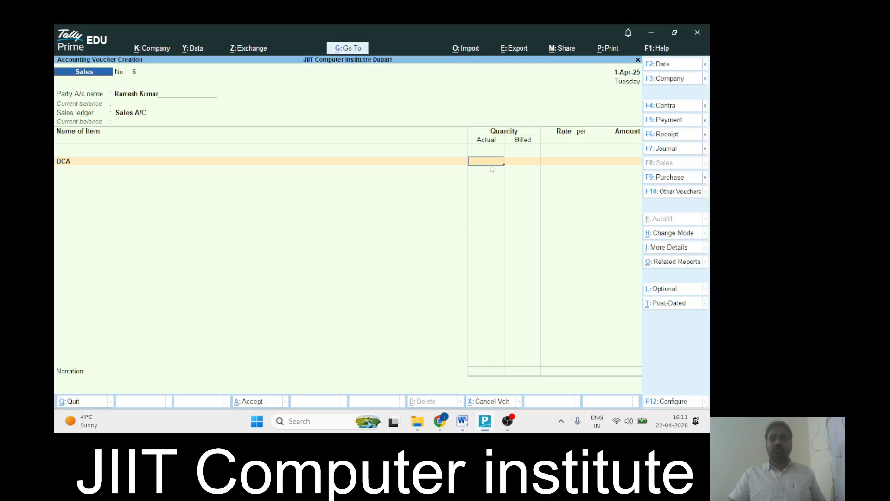
# Enter DCA actual quantity 2 Course and billed quantity 1 Course
pyautogui.write('2')
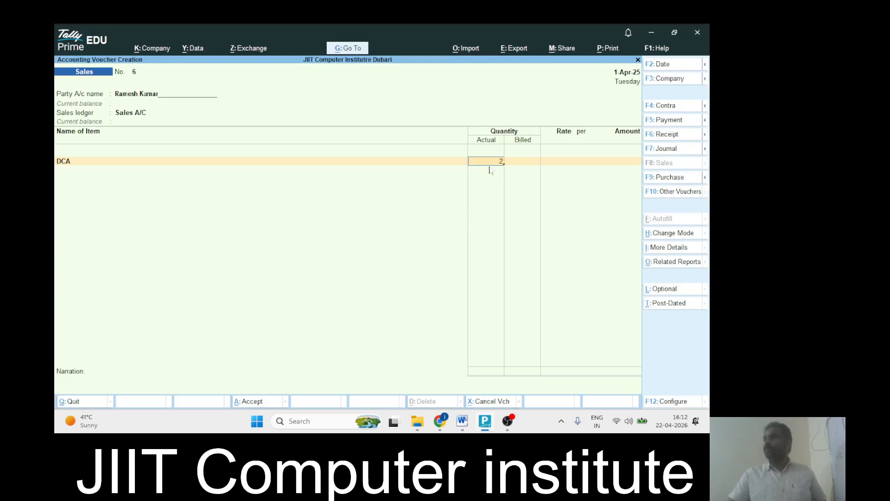
pyautogui.press('Return')
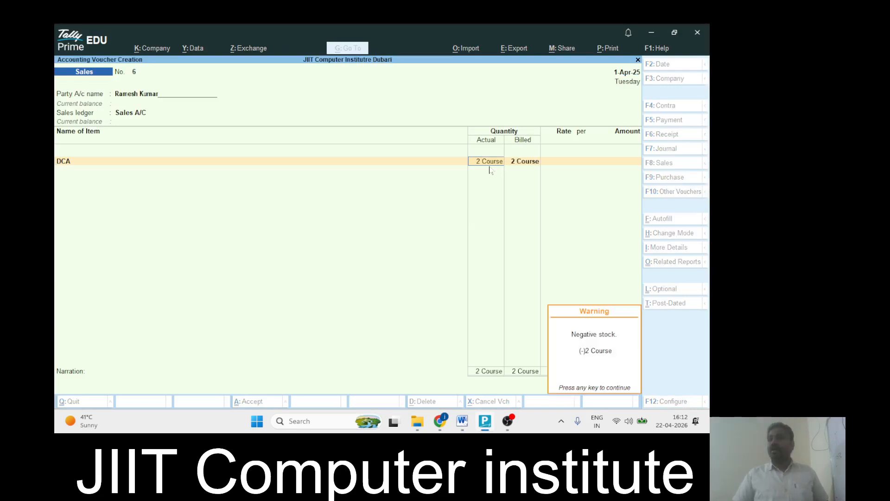
pyautogui.click(518, 164)
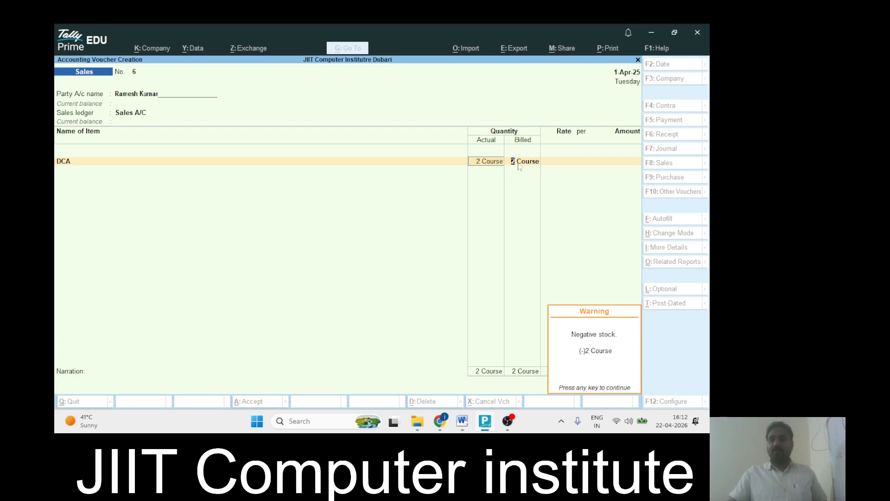
pyautogui.press('Return')
pyautogui.write('1')
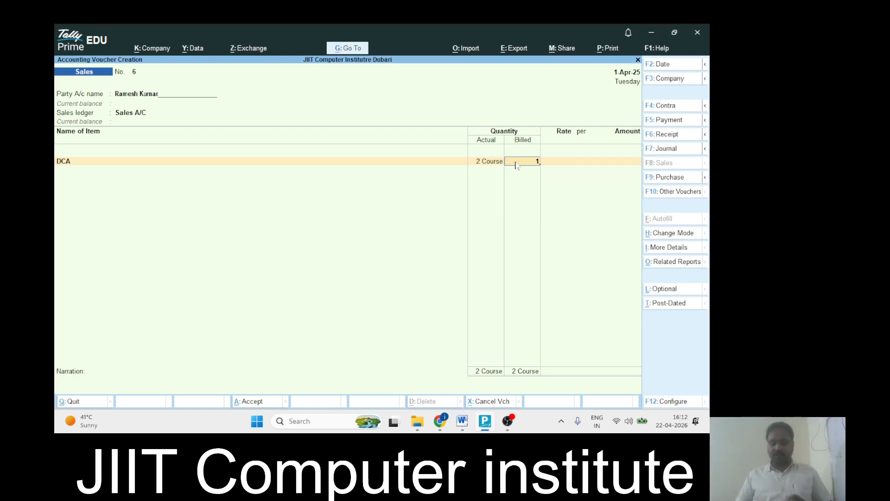
pyautogui.press('Return')
pyautogui.press('Return')
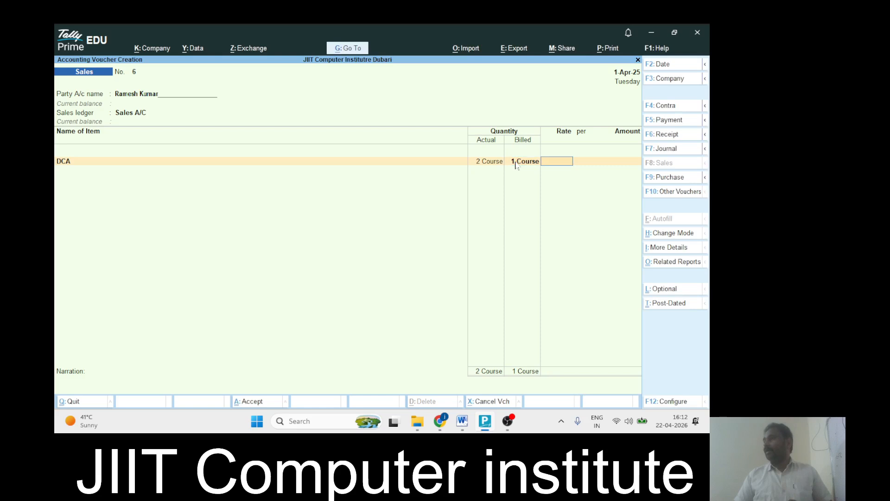
# Set DCA's rate to 6,500 per Course for a 6,500 amount and end the item list
pyautogui.hotkey('alt', 'Tab')
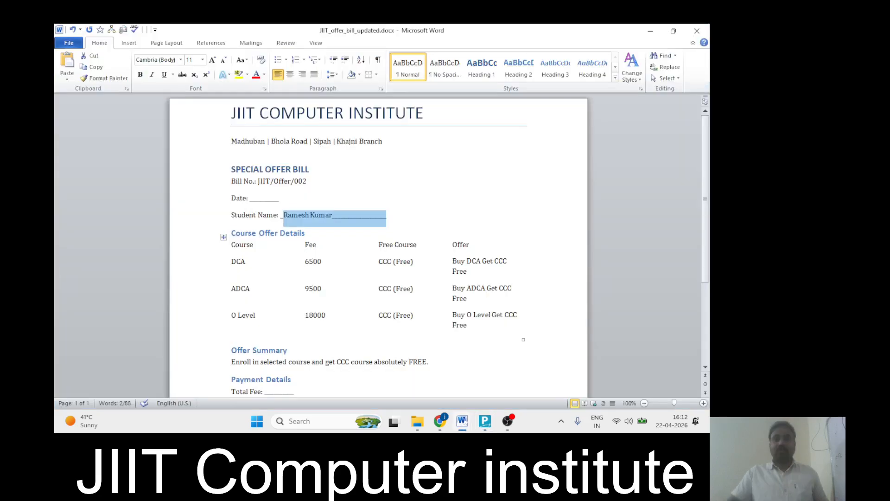
pyautogui.hotkey('alt', 'Tab')
pyautogui.write('6,5')
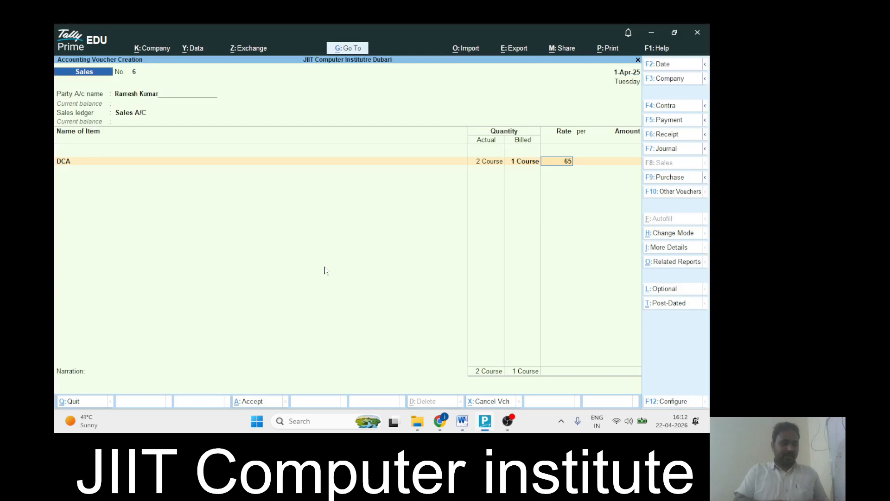
pyautogui.write('00')
pyautogui.press('Return')
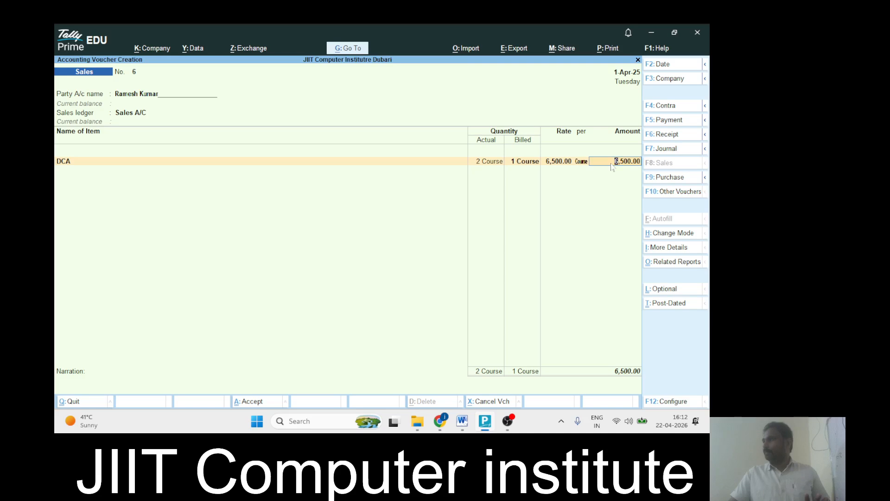
pyautogui.press('Return')
pyautogui.hotkey('alt', 'c')
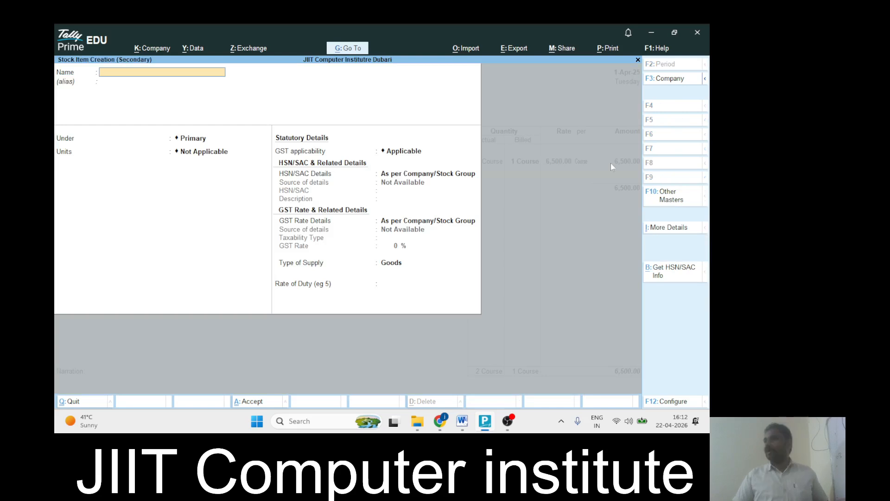
pyautogui.press('Escape')
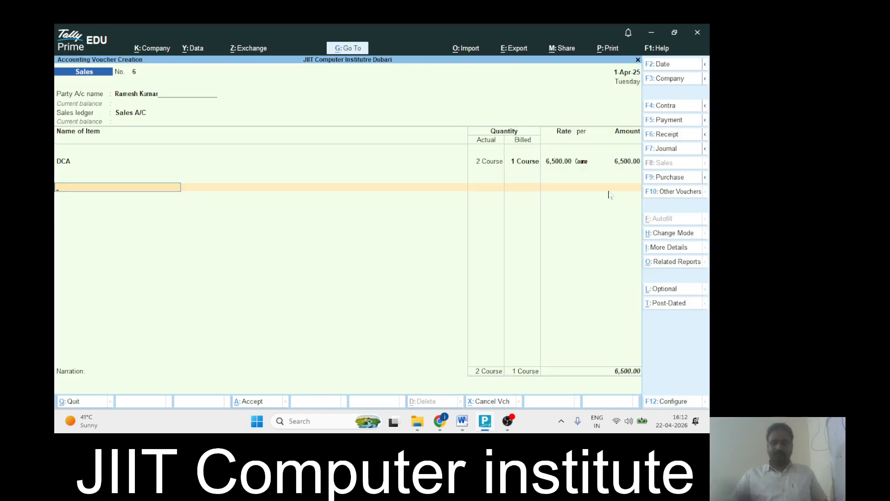
pyautogui.press('Return')
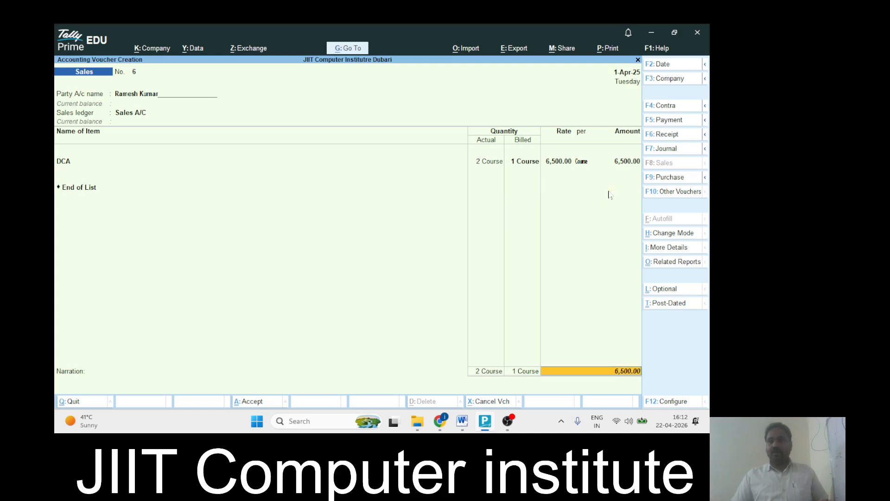
# Accept bill-wise details, skip narration, and save sales voucher No. 6
pyautogui.press('Return')
pyautogui.hotkey('ctrl', 'a')
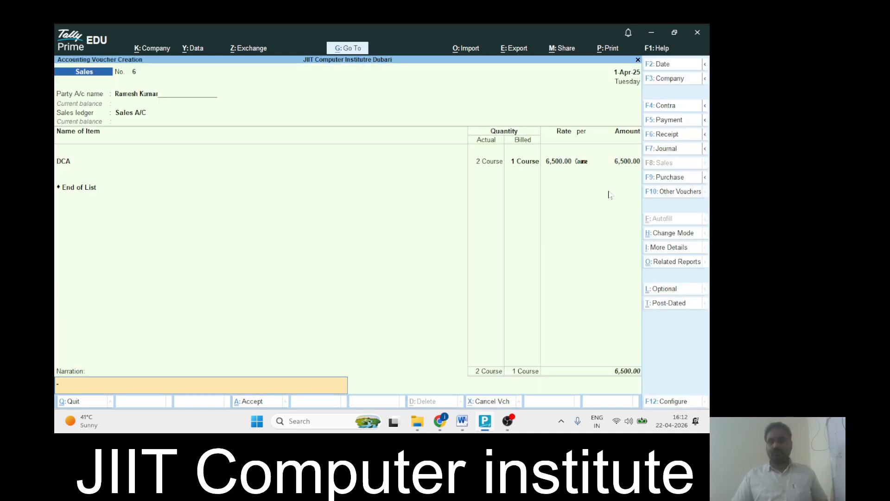
pyautogui.press('Return')
pyautogui.press('Return')
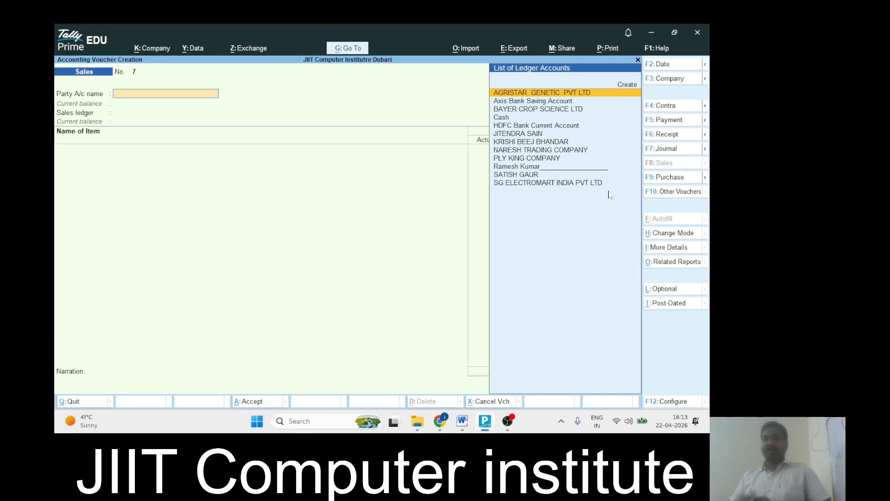
# Open JIIT_5percent_discount_offer.docx in Word
pyautogui.moveTo(462, 420)
pyautogui.click(457, 350)
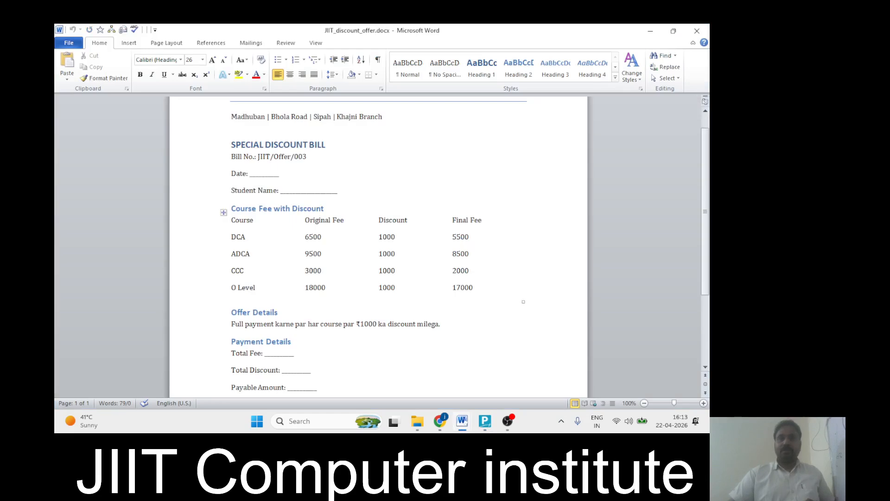
pyautogui.moveTo(474, 432)
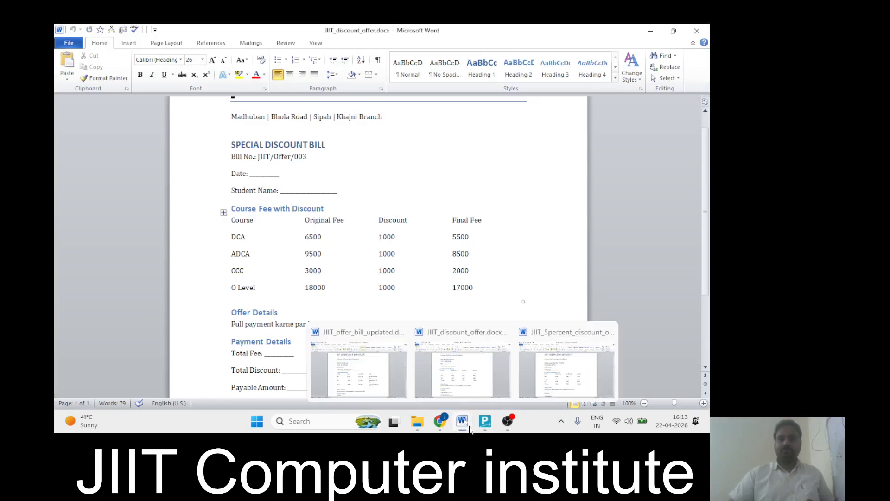
pyautogui.click(567, 366)
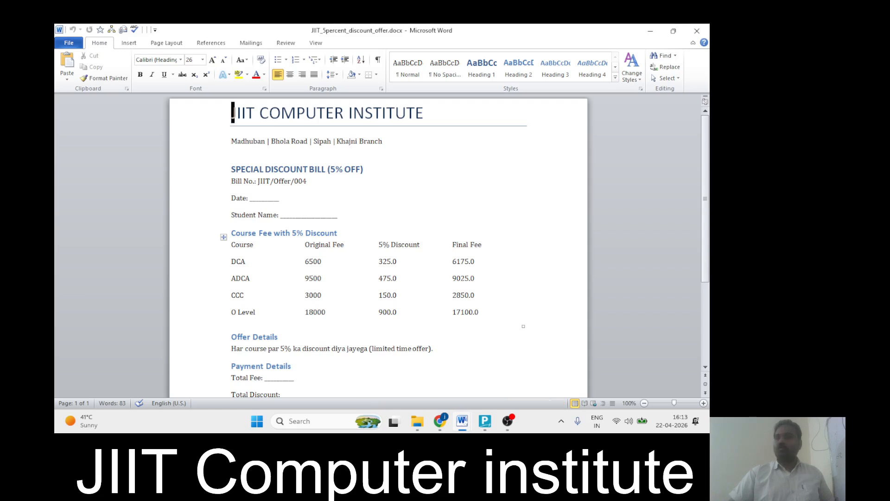
# Type the student's name into the Student Name blank and return to Tally
pyautogui.moveTo(372, 267)
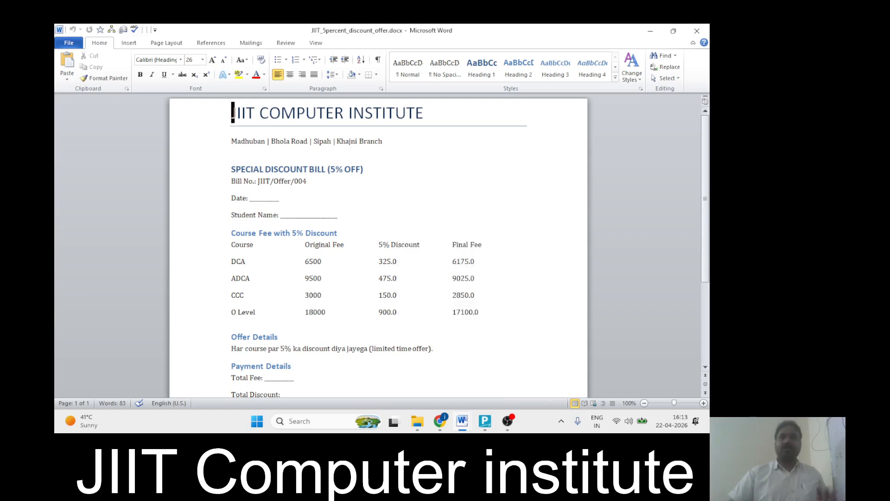
pyautogui.moveTo(284, 216); pyautogui.dragTo(286, 216)
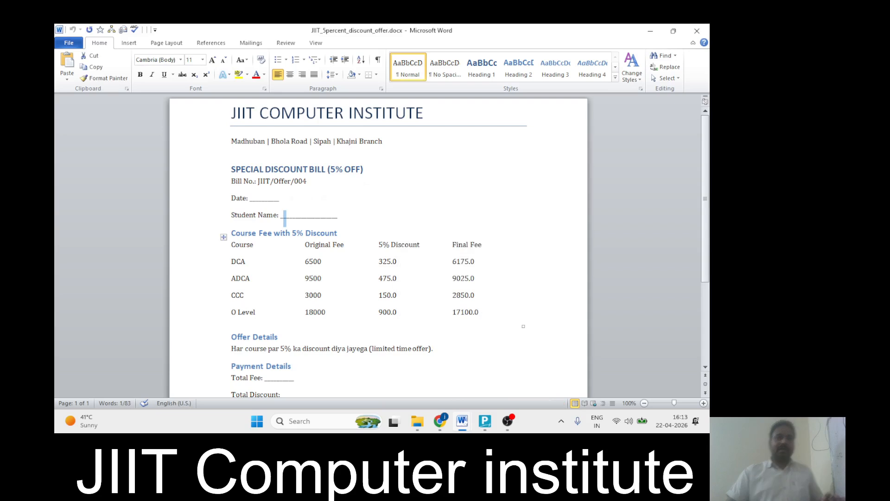
pyautogui.click(313, 199)
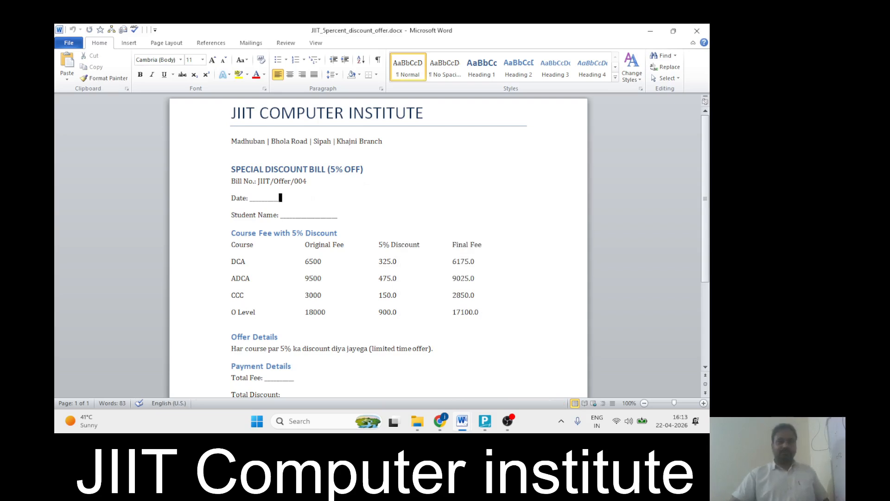
pyautogui.click(284, 216)
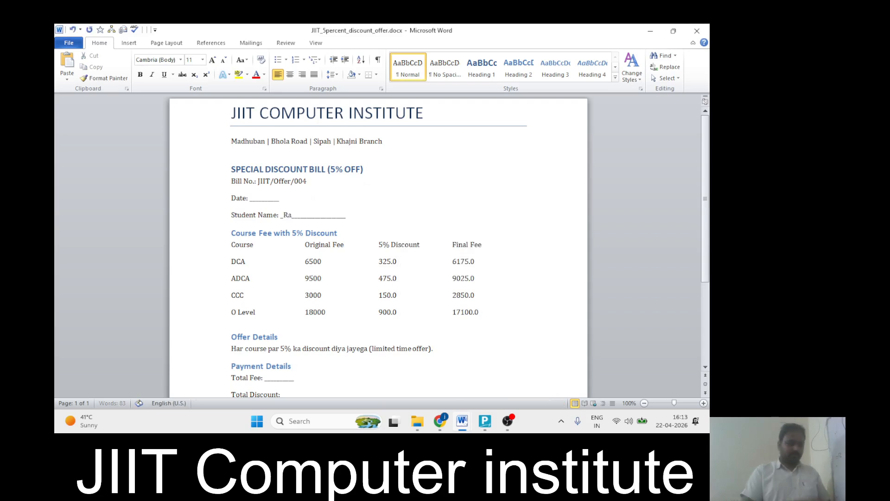
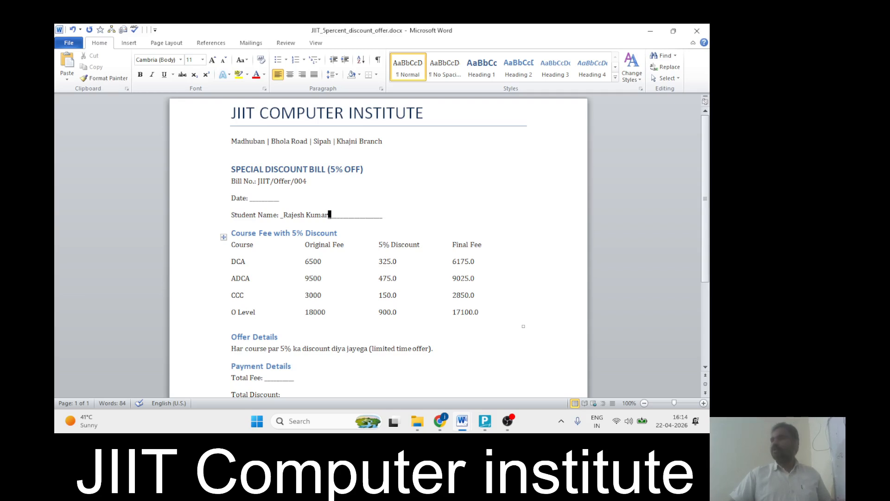
pyautogui.hotkey('alt', 'Tab')
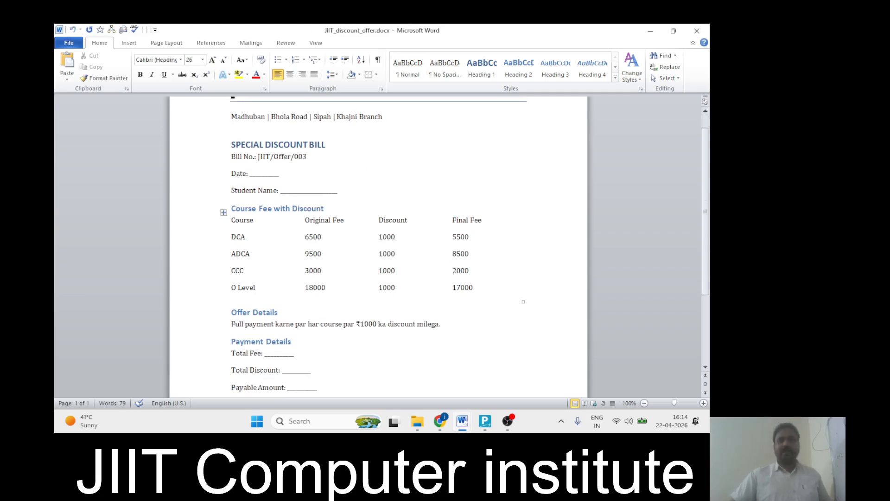
pyautogui.hotkey('alt', 'Tab')
pyautogui.hotkey('alt', 'Tab')
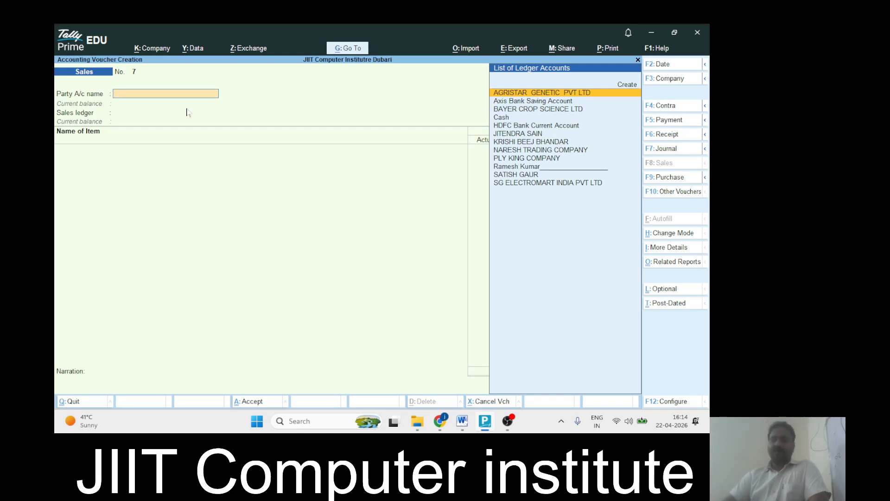
# In F11 Features, enable the invoice Discount column and disable separate Actual/Billed quantities
pyautogui.press('F11')
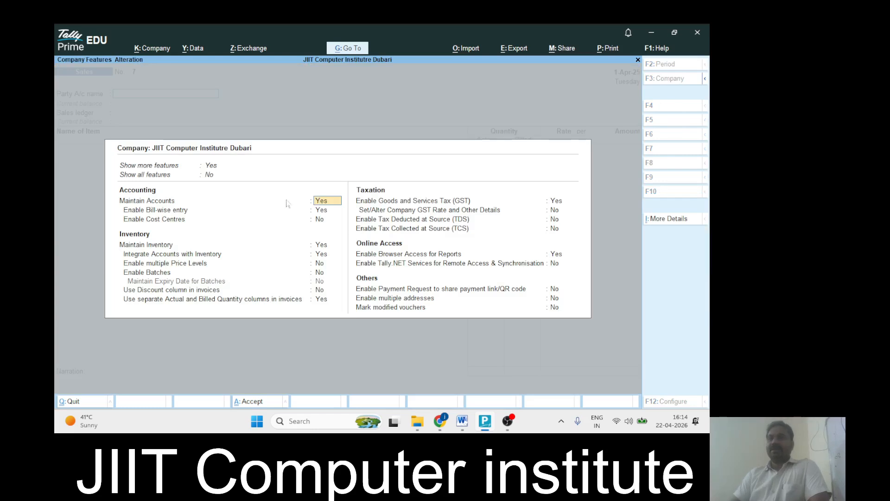
pyautogui.click(209, 292)
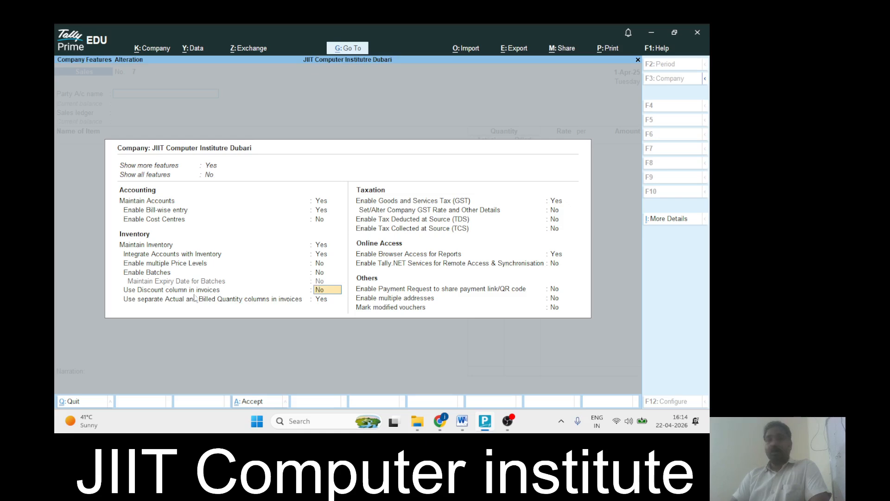
pyautogui.write('yes')
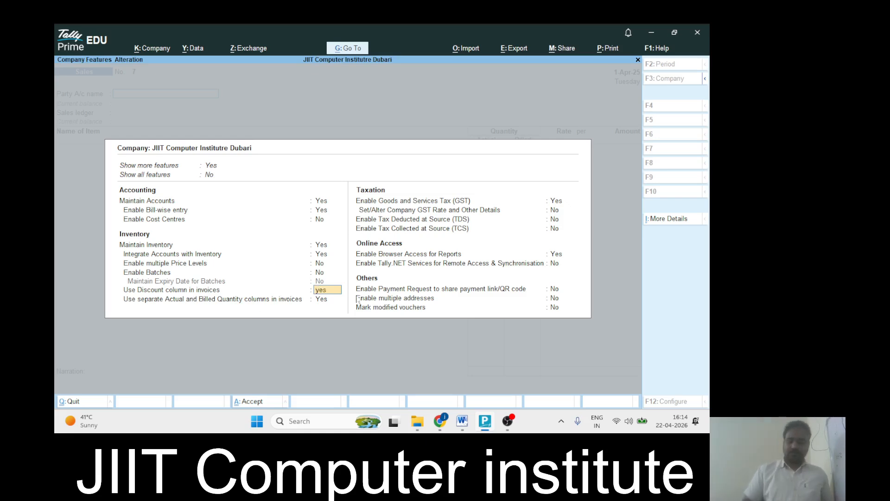
pyautogui.press('Return')
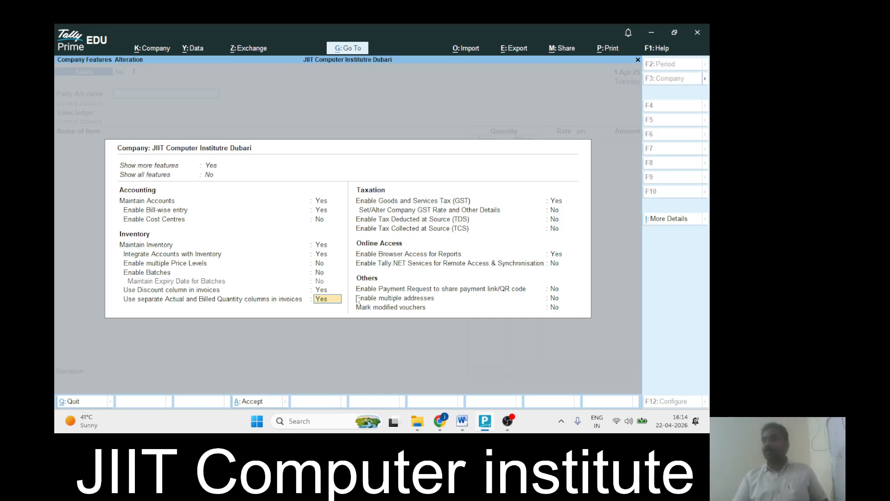
pyautogui.write('no')
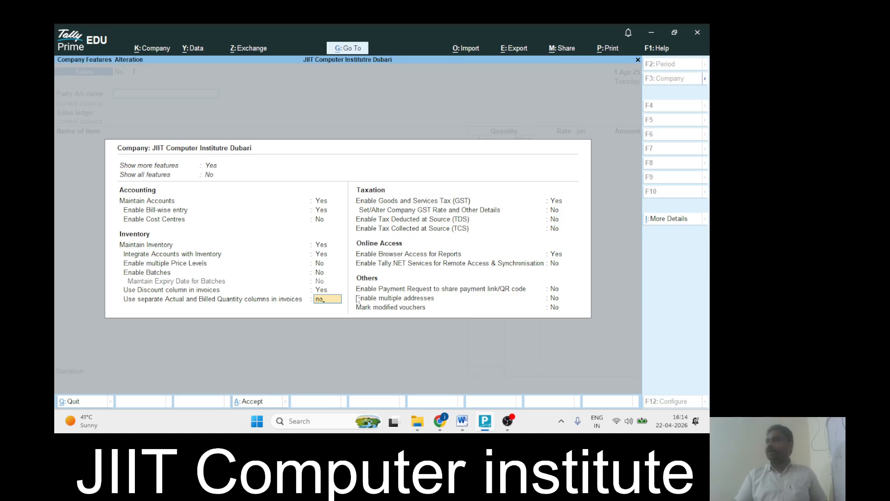
pyautogui.press('Return')
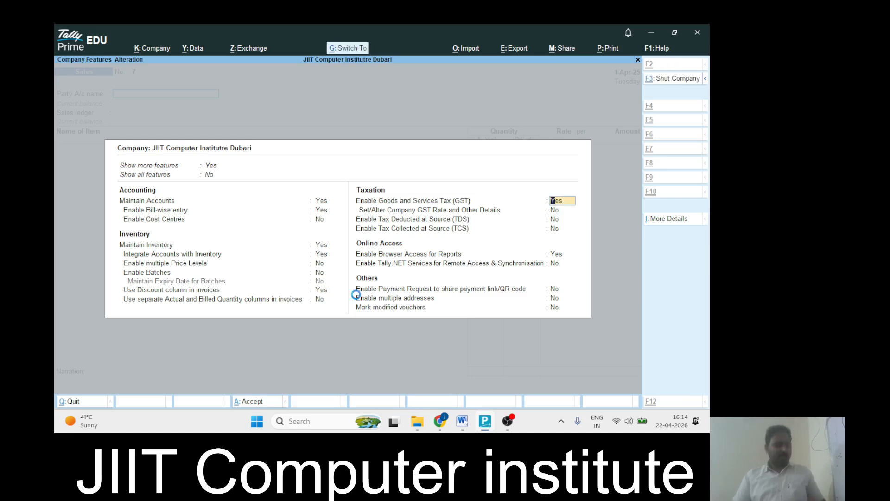
pyautogui.hotkey('ctrl', 'a')
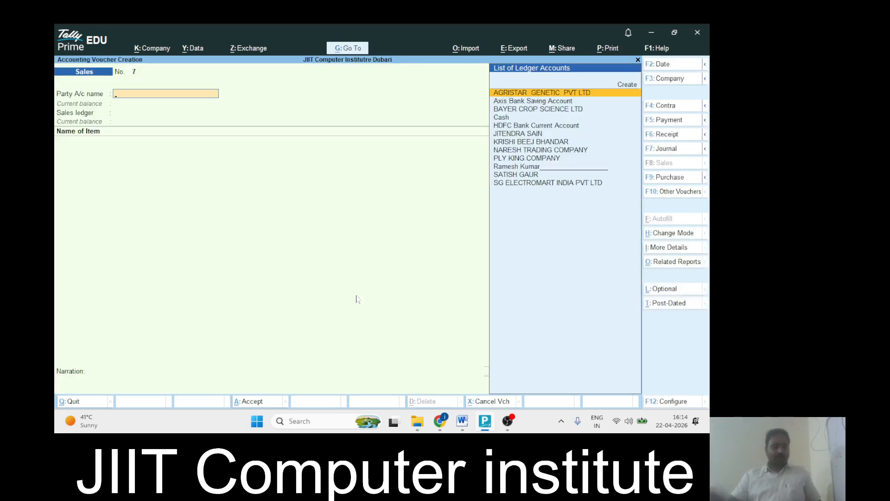
pyautogui.hotkey('alt', 'Tab')
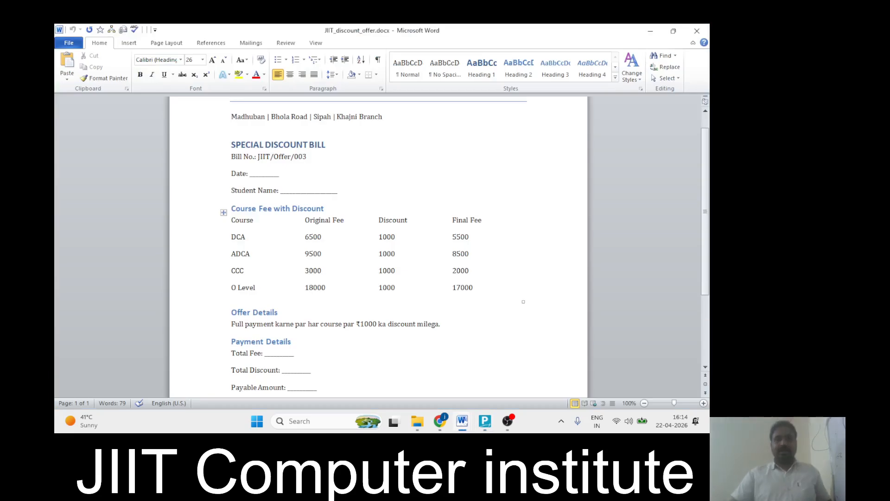
pyautogui.hotkey('alt', 'Tab')
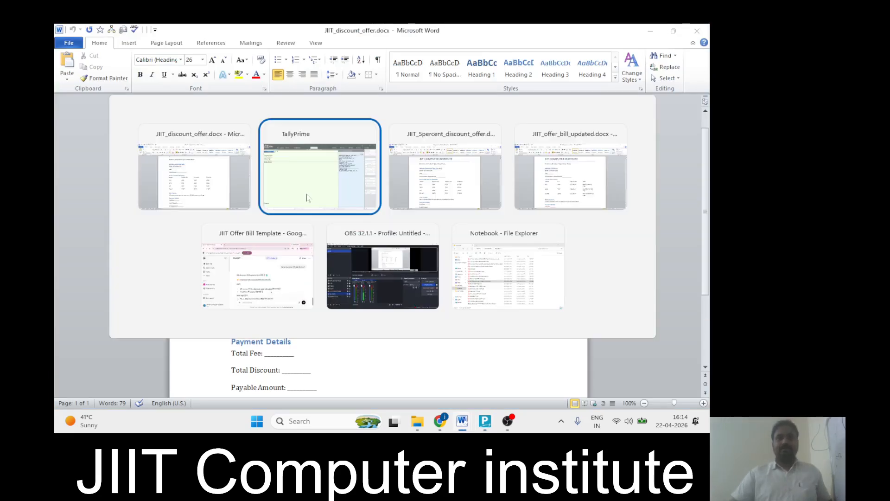
pyautogui.hotkey('alt', 'Tab')
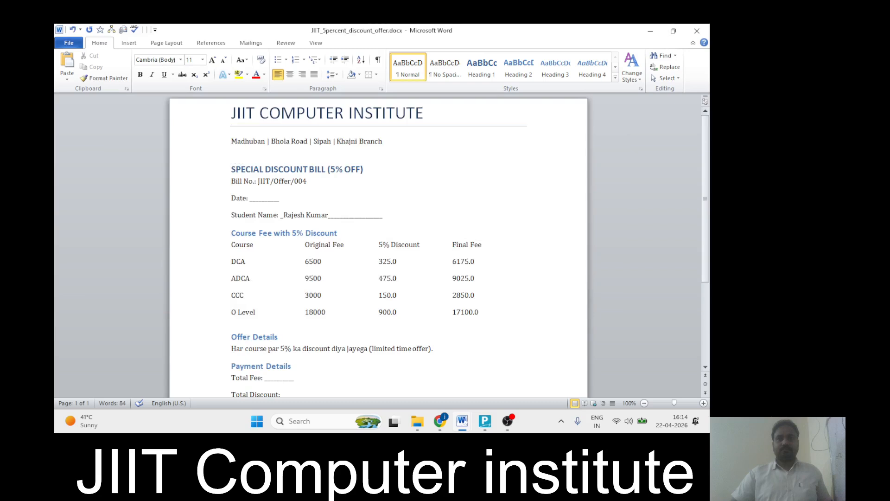
pyautogui.hotkey('alt', 'Tab')
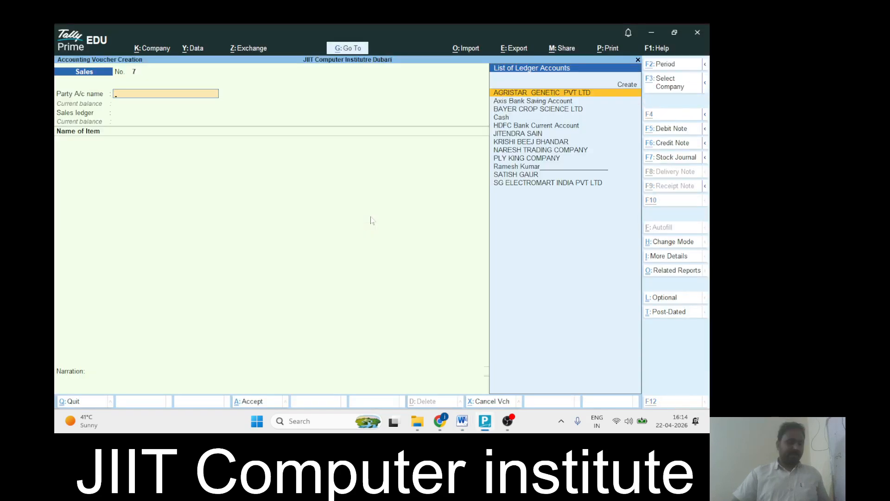
# Create a ledger in the student's name under Sundry Debtors
pyautogui.hotkey('alt', 'c')
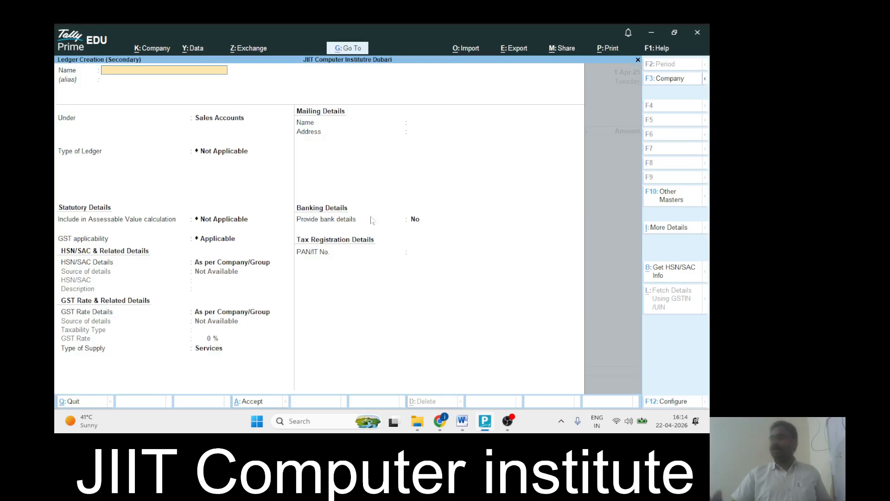
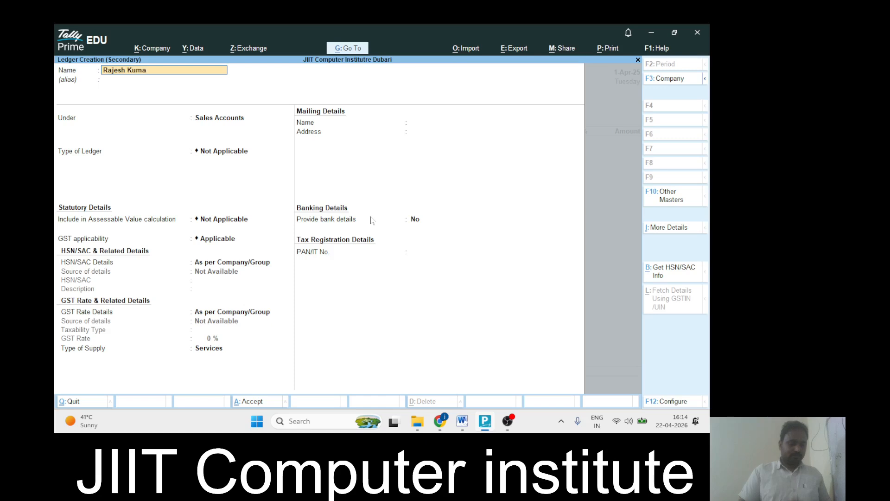
pyautogui.press('Return')
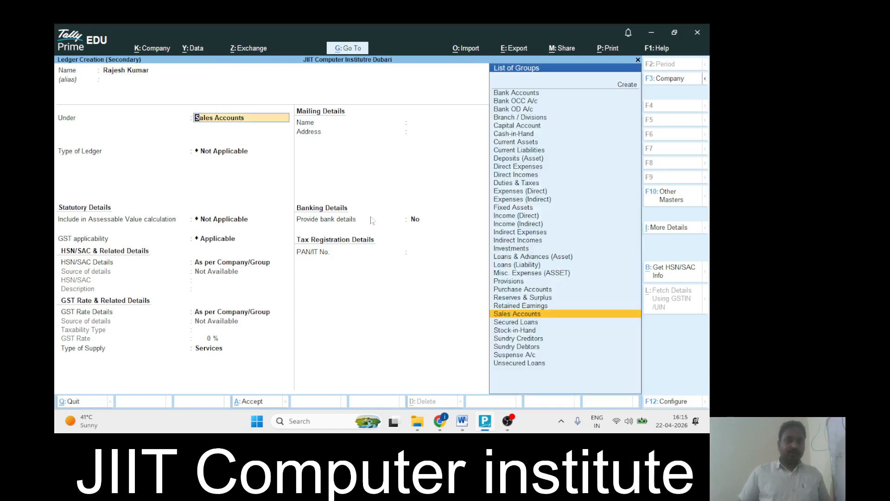
pyautogui.write('Sun')
pyautogui.press('Down')
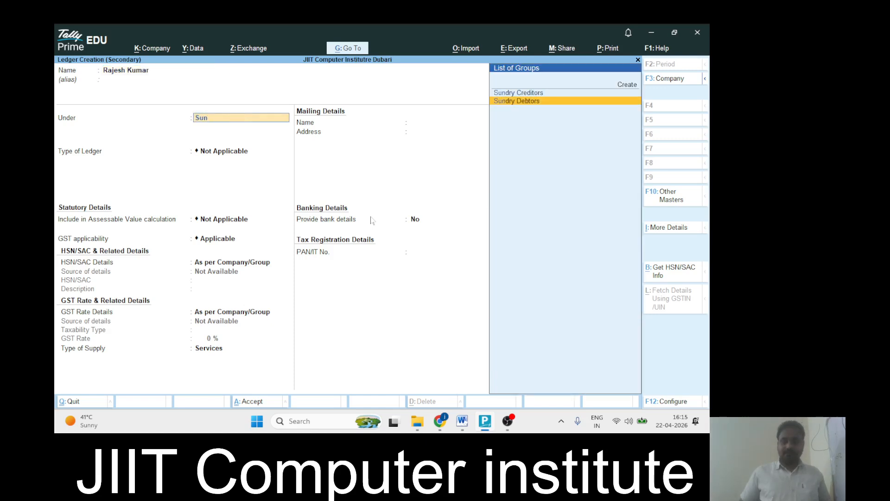
pyautogui.press('Return')
pyautogui.press('Return')
pyautogui.press('Return')
pyautogui.press('Return')
pyautogui.press('Return')
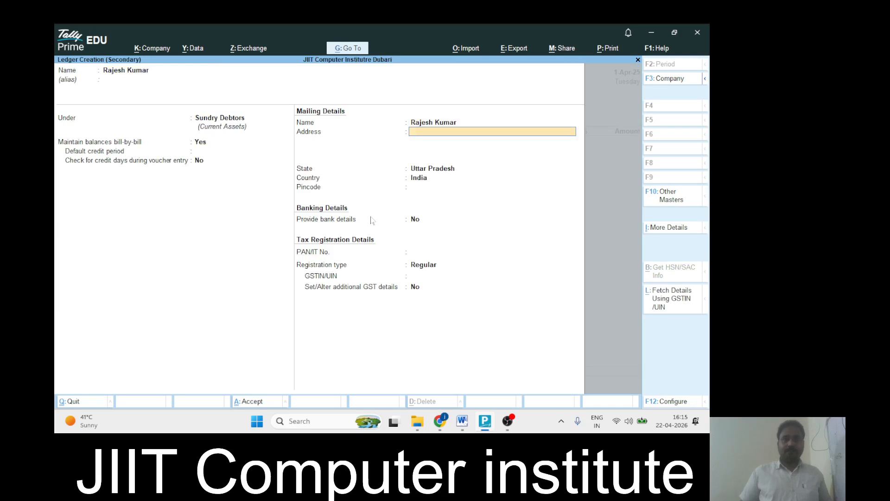
# Enter the customer's address, save the ledger, and accept the party details
pyautogui.write('Ma')
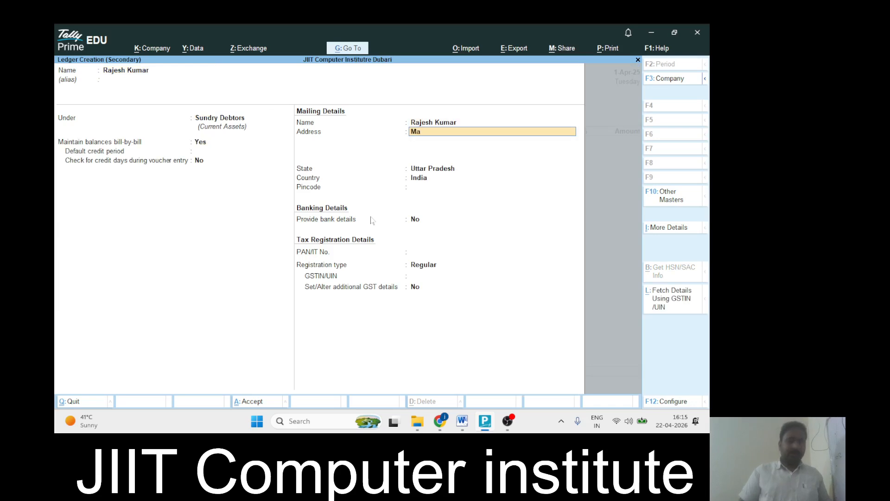
pyautogui.write('dhuban')
pyautogui.press('Return')
pyautogui.press('Return')
pyautogui.press('Return')
pyautogui.press('Return')
pyautogui.press('Return')
pyautogui.press('Return')
pyautogui.press('Return')
pyautogui.press('Return')
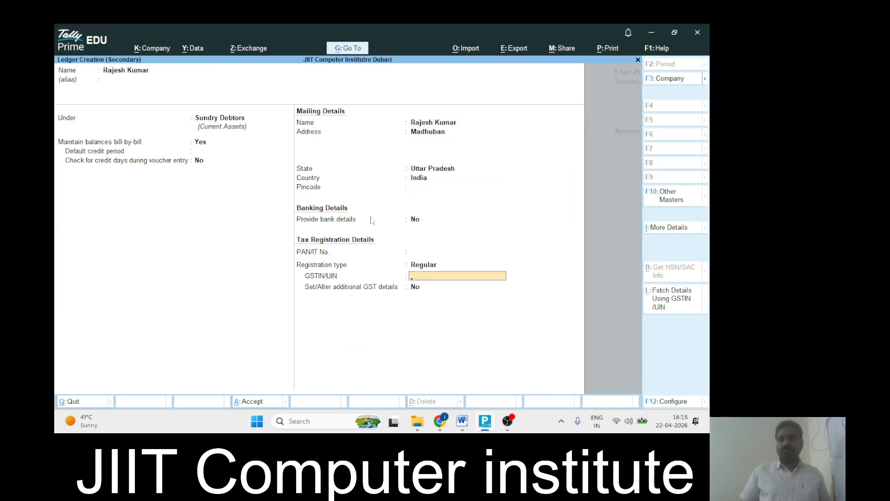
pyautogui.press('Return')
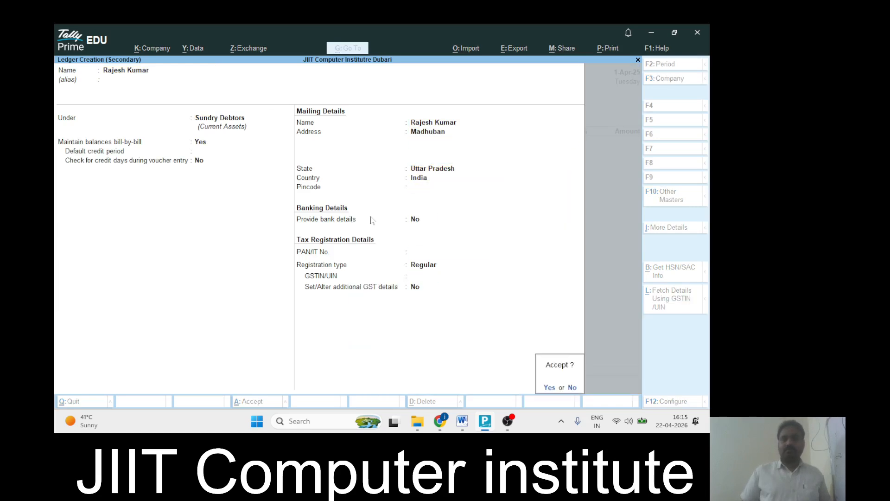
pyautogui.press('Return')
pyautogui.hotkey('ctrl', 'a')
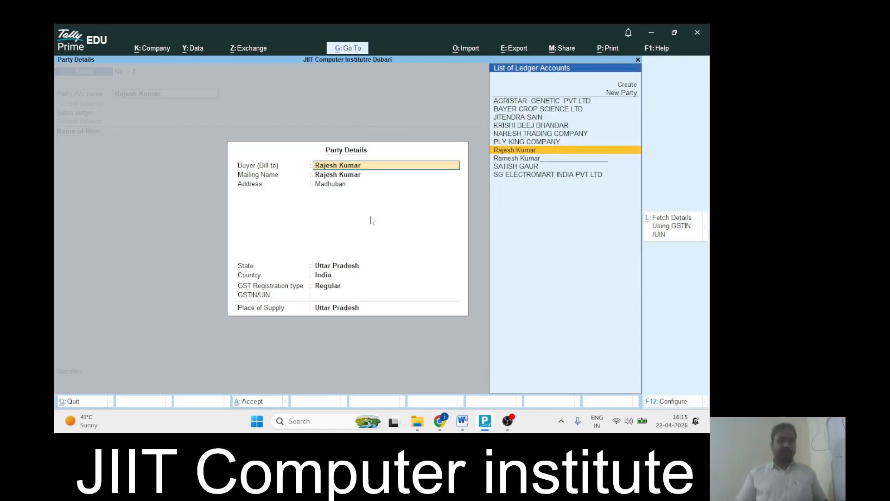
pyautogui.hotkey('ctrl', 'a')
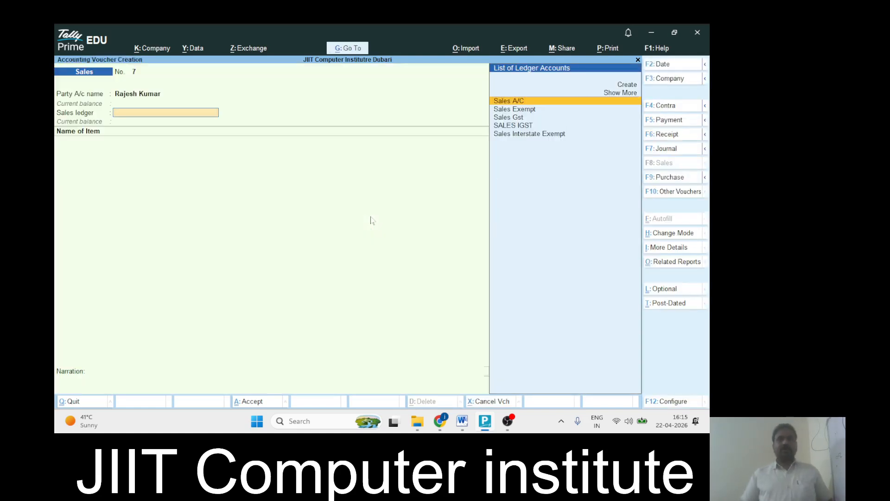
# Choose Sales A/C as the sales ledger and DCA as the stock item
pyautogui.press('Return')
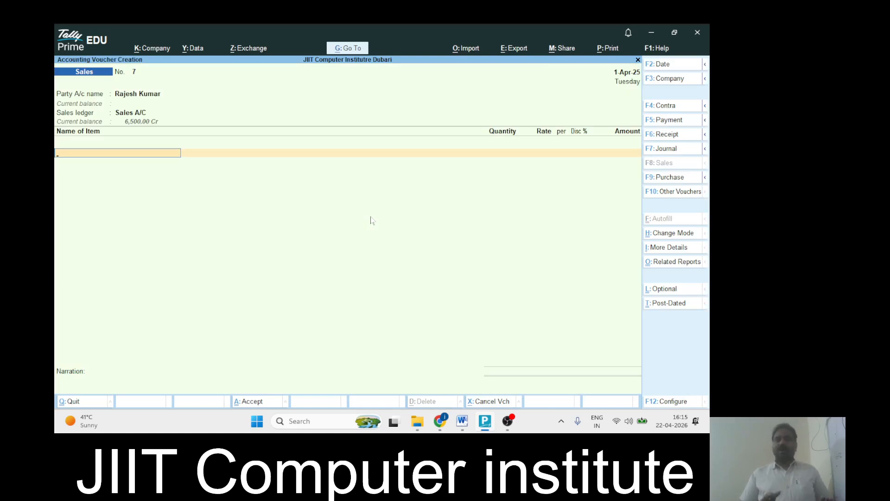
pyautogui.hotkey('alt', 'c')
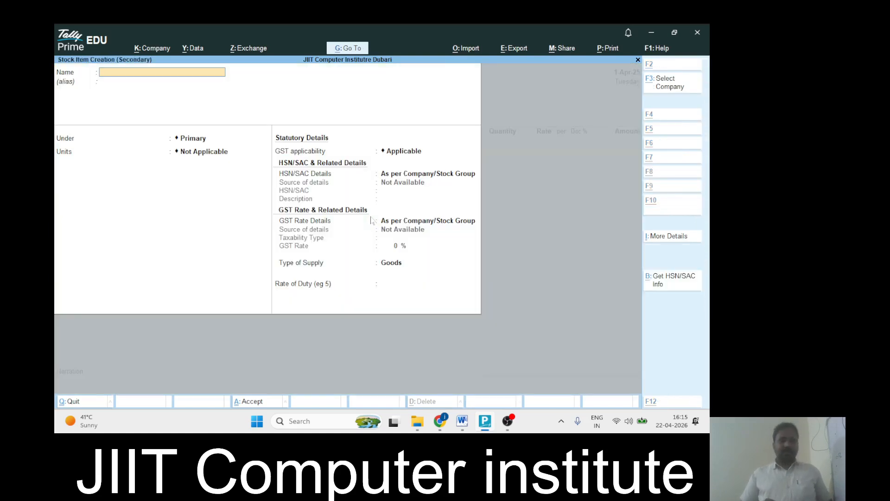
pyautogui.press('Escape')
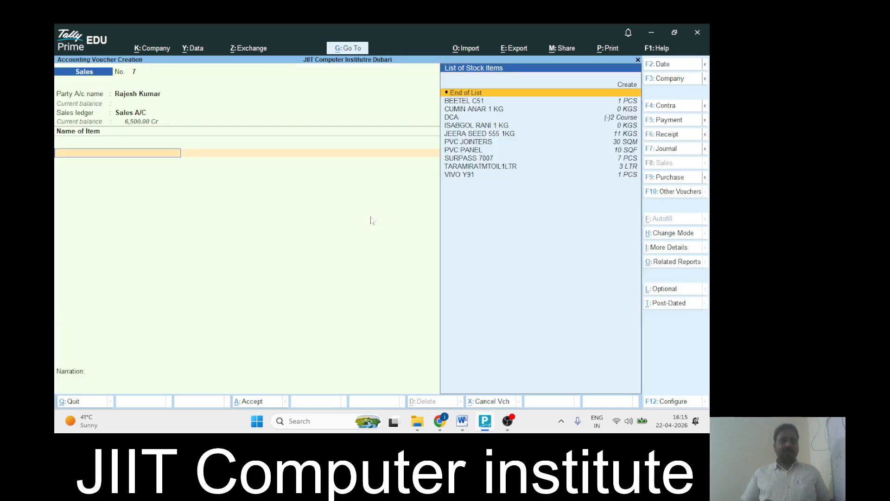
pyautogui.hotkey('alt', 'Tab')
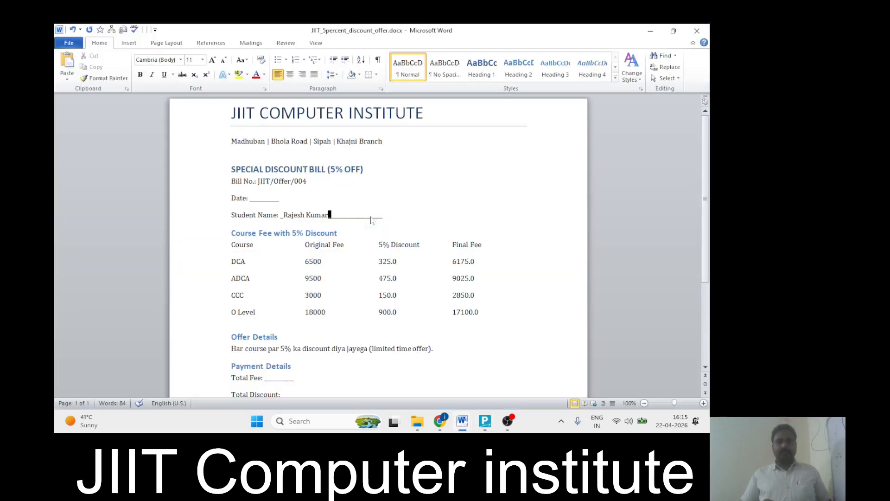
pyautogui.hotkey('alt', 'Tab')
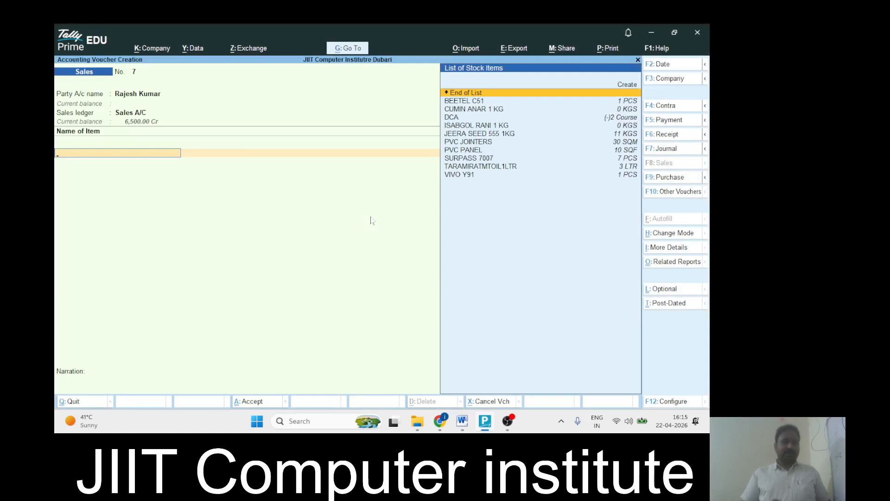
pyautogui.write('Dca')
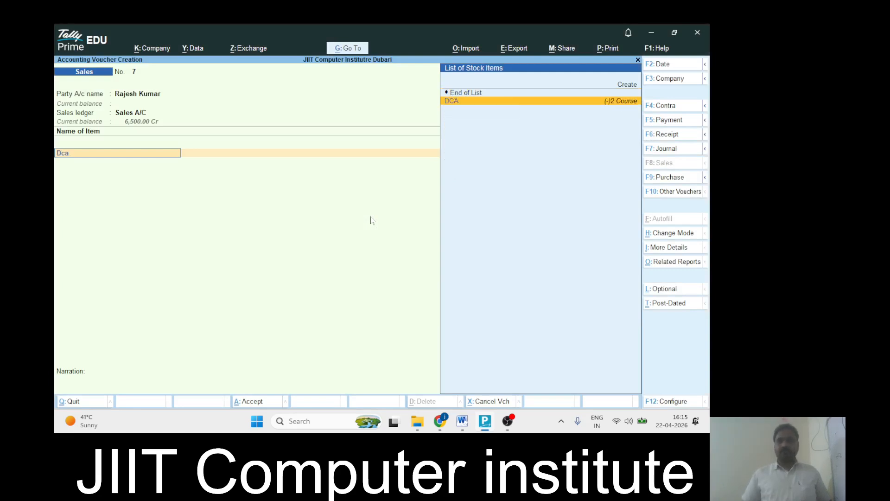
pyautogui.press('Return')
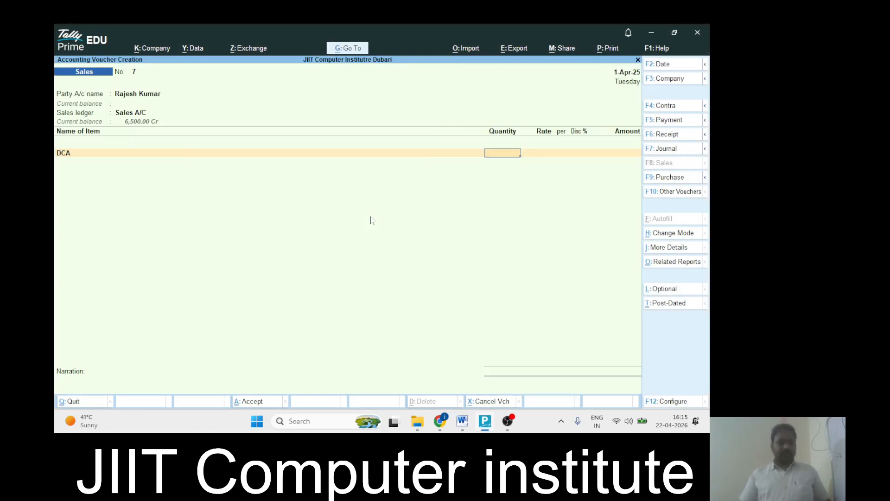
# Bill 1 Course of DCA at 6,500.00 per Course
pyautogui.write('1')
pyautogui.press('Return')
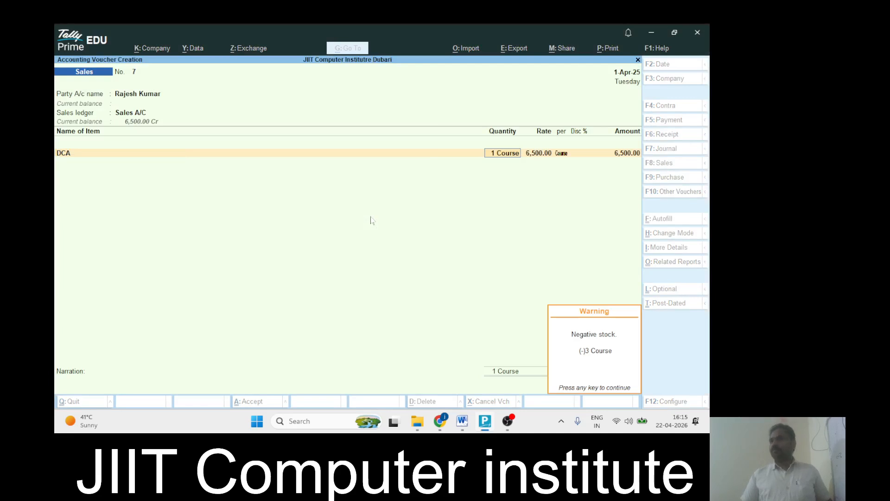
pyautogui.press('Return')
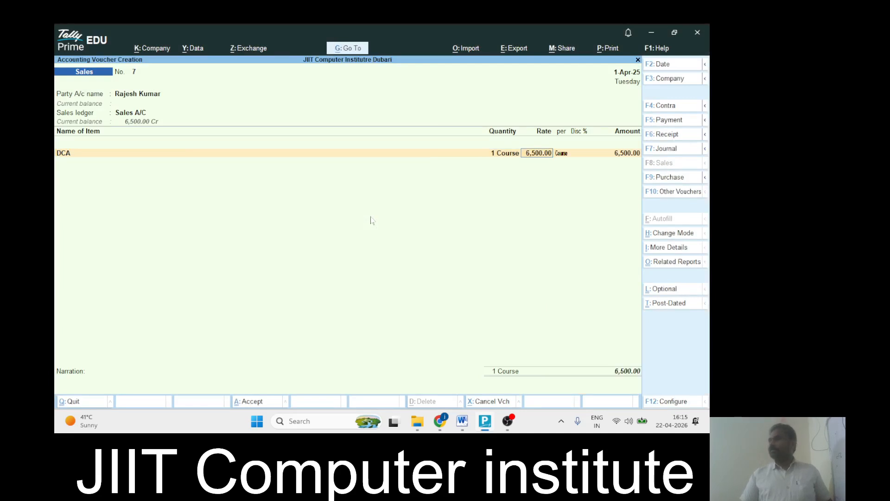
pyautogui.press('Return')
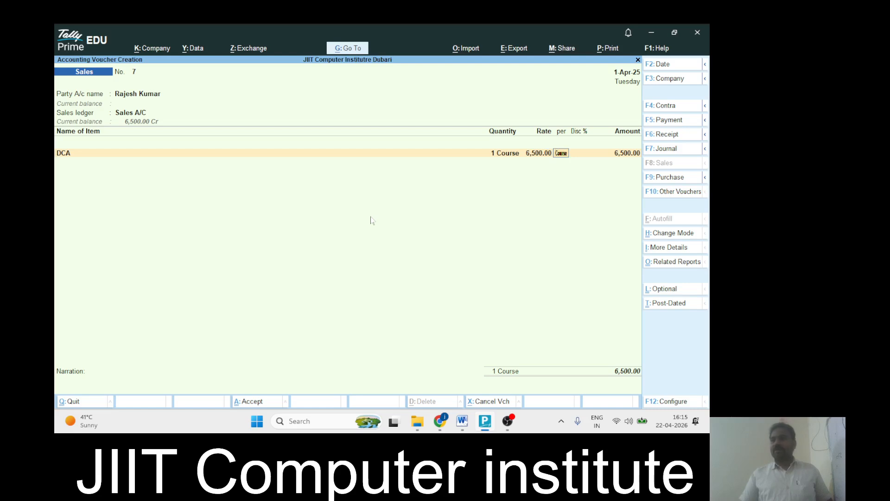
pyautogui.press('Return')
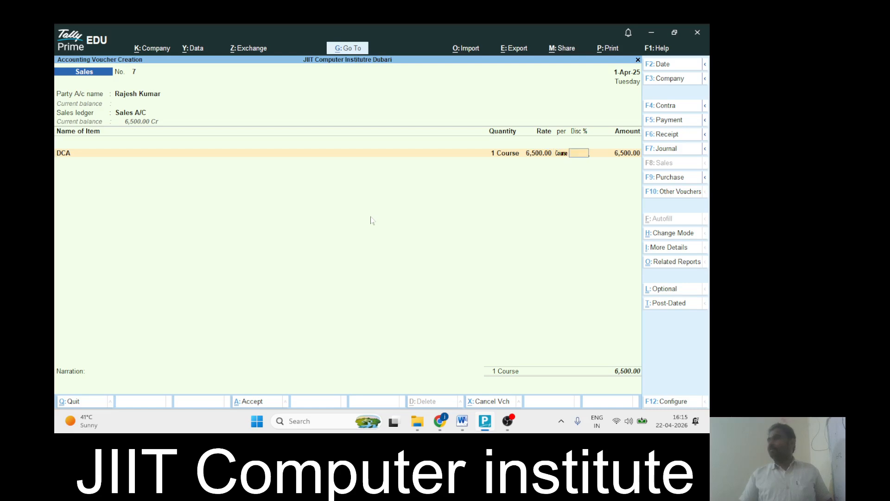
# Enter a 5% discount on the DCA line, reducing its amount to 6,175.00
pyautogui.write('5')
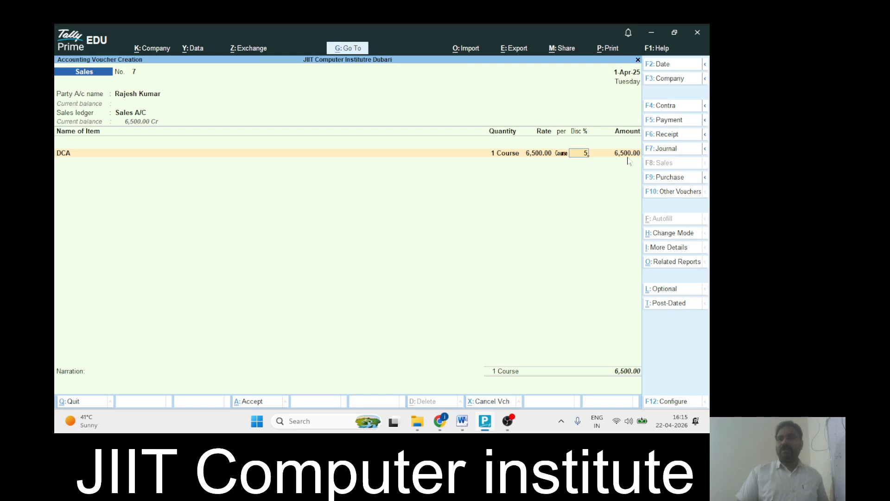
pyautogui.press('super+plus')
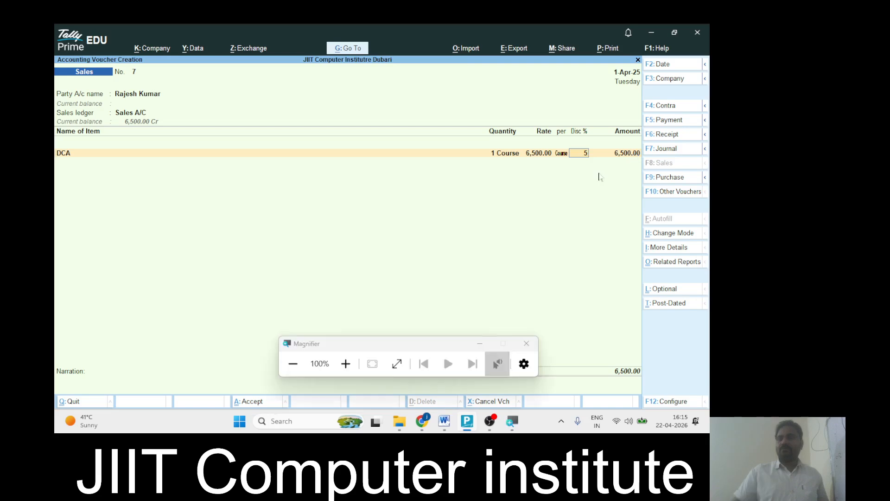
pyautogui.click(356, 368)
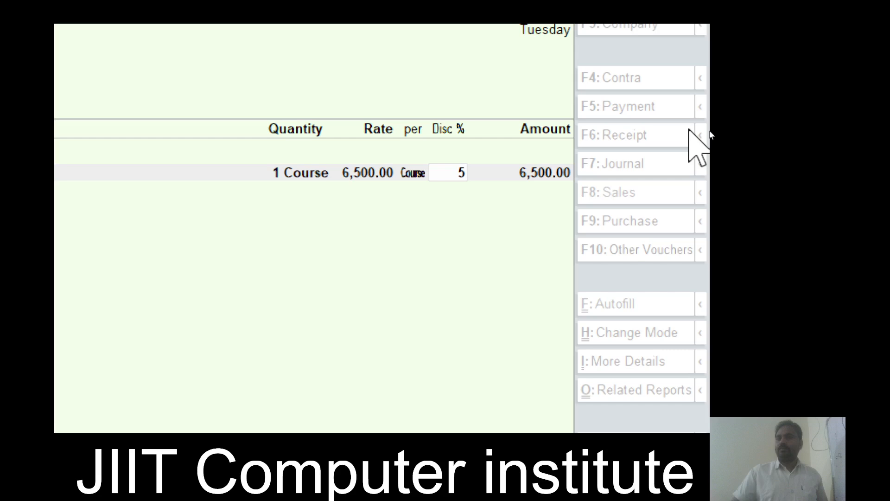
pyautogui.press('super+minus')
pyautogui.click(526, 343)
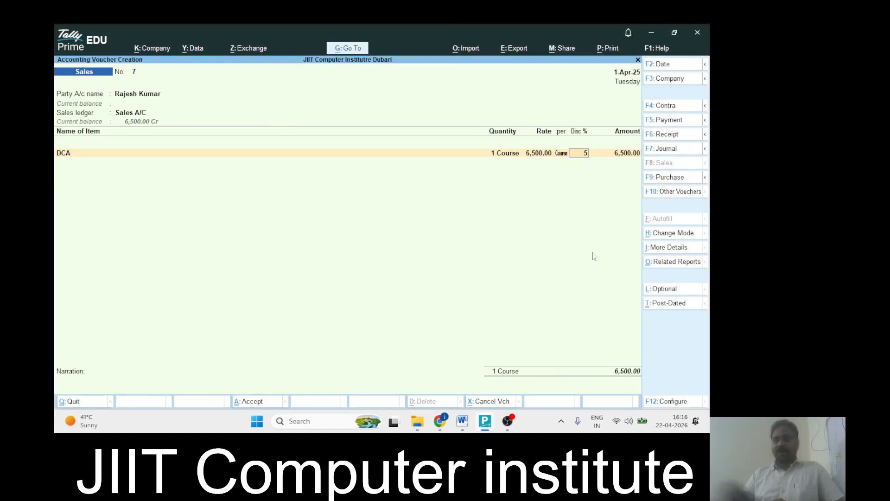
pyautogui.press('Return')
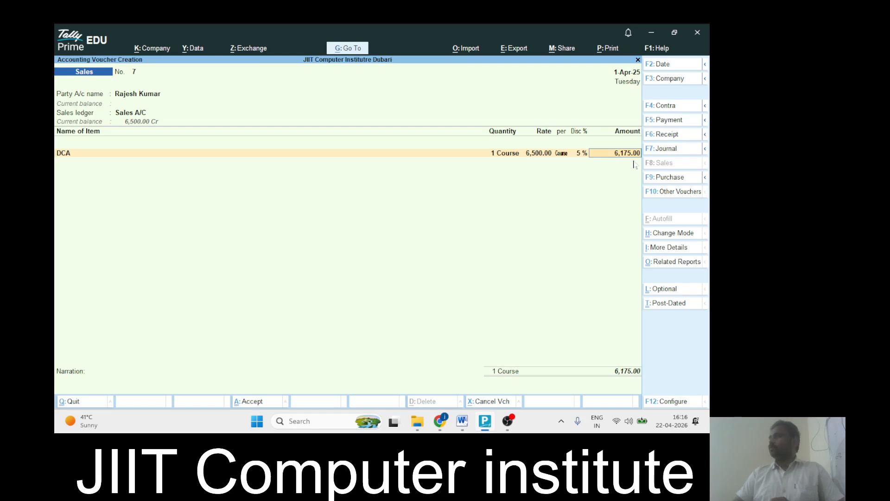
pyautogui.hotkey('alt', 'Tab')
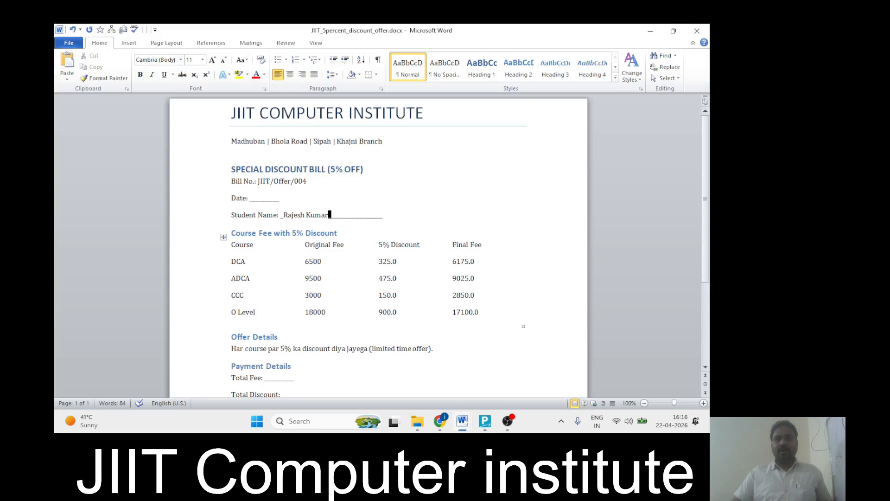
pyautogui.moveTo(303, 262); pyautogui.dragTo(392, 267)
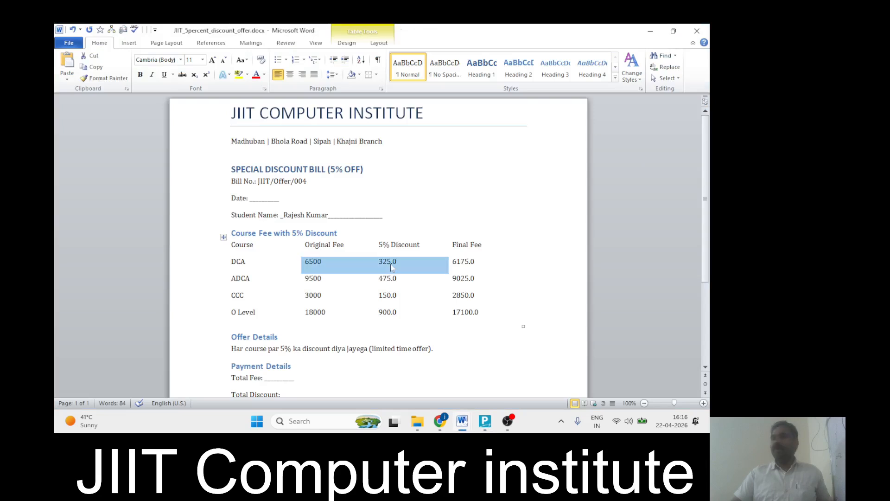
pyautogui.hotkey('alt', 'Tab')
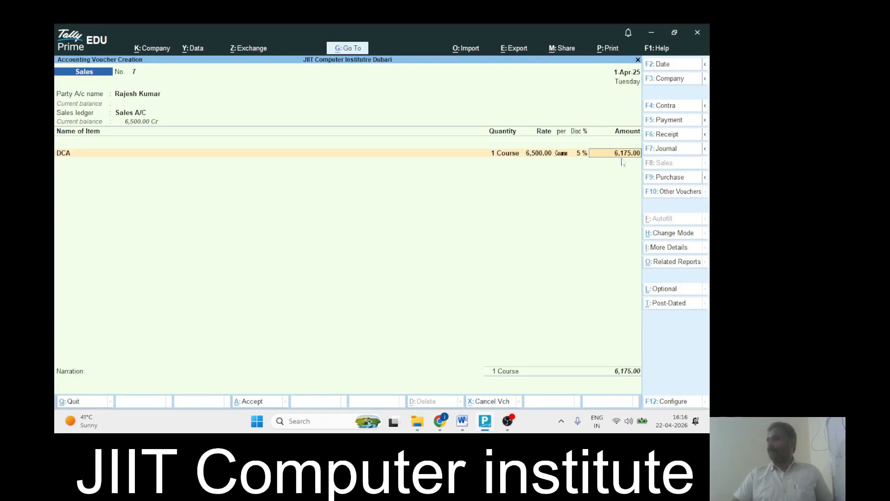
# Accept the 6,175.00 amount and New Ref bill details, then save sales voucher No. 7
pyautogui.press('Return')
pyautogui.press('Return')
pyautogui.press('Return')
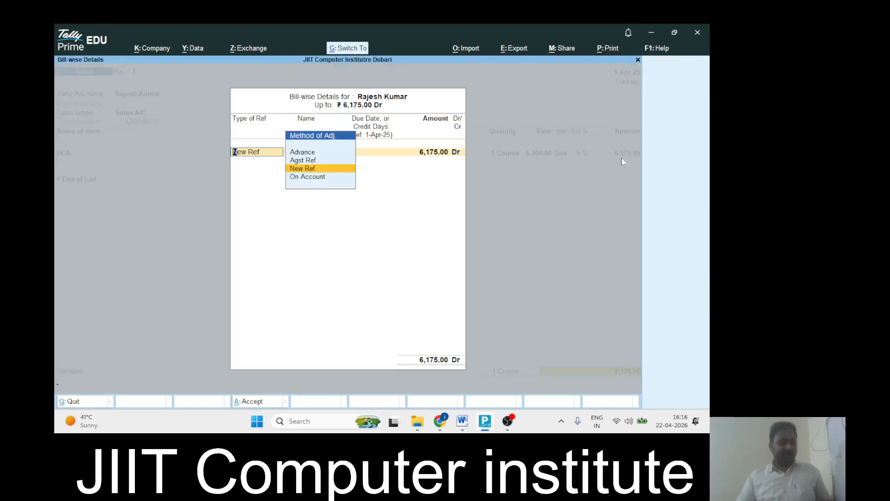
pyautogui.hotkey('ctrl', 'a')
pyautogui.press('Return')
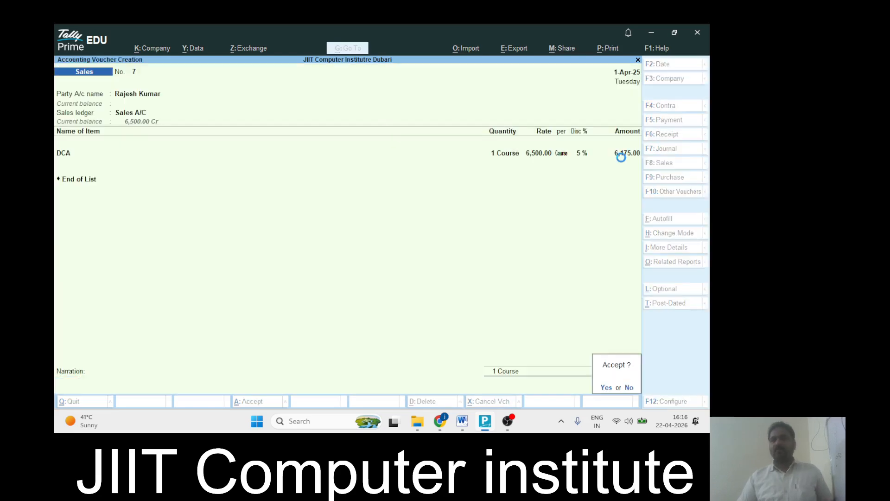
pyautogui.press('Return')
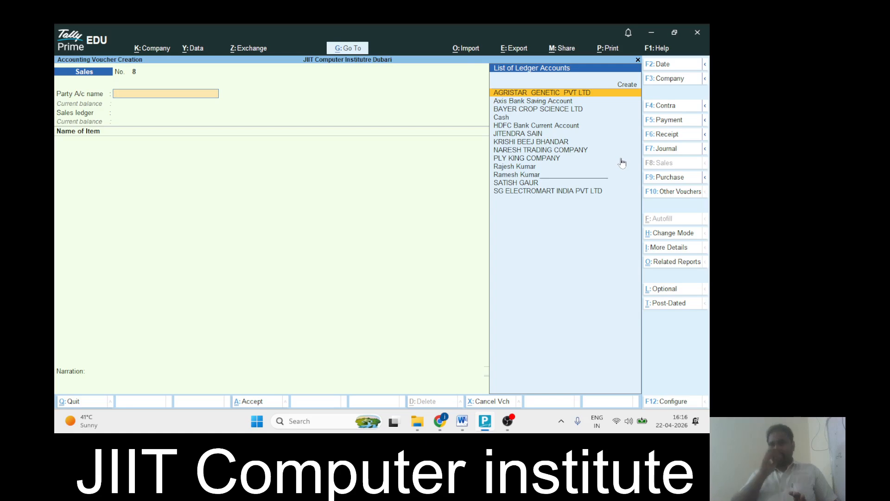
pyautogui.click(417, 420)
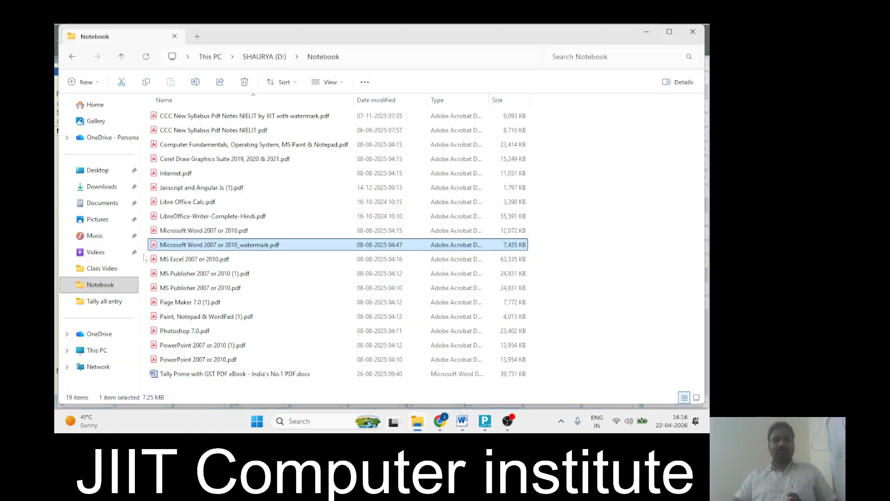
# Browse D: to ALL IN ONE PDF NOTES > Tally all entry and open 16 PURCHASE EXEMPT PRACTICE NOTES.docx
pyautogui.click(245, 63)
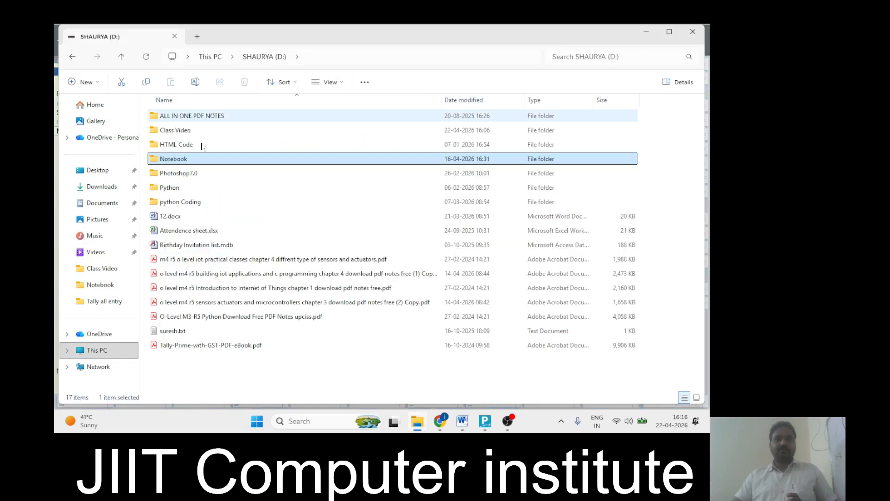
pyautogui.click(196, 117)
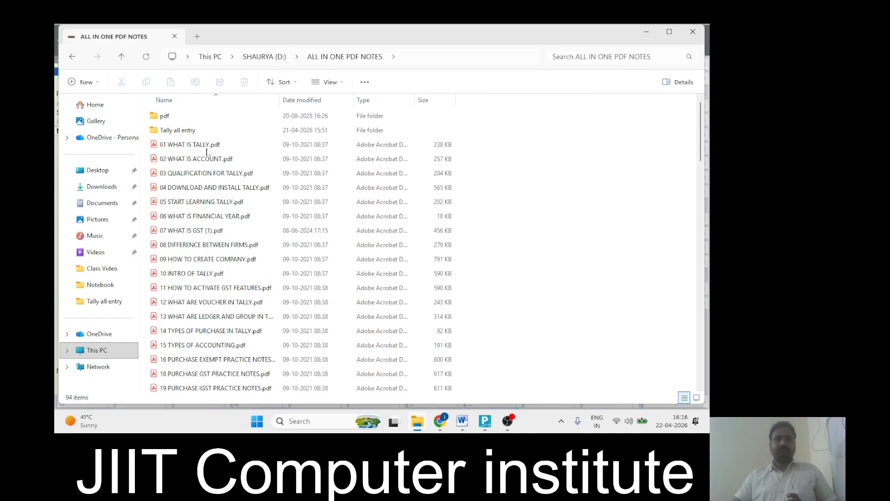
pyautogui.click(192, 135)
pyautogui.doubleClick(192, 134)
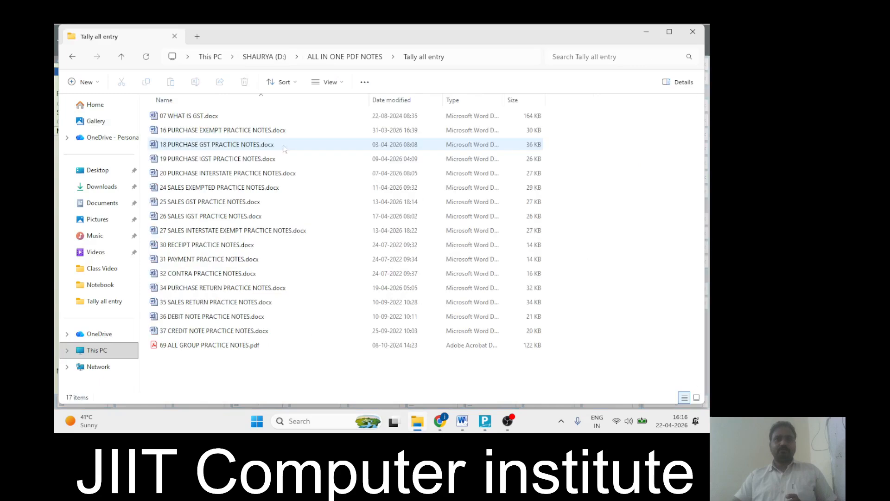
pyautogui.doubleClick(225, 132)
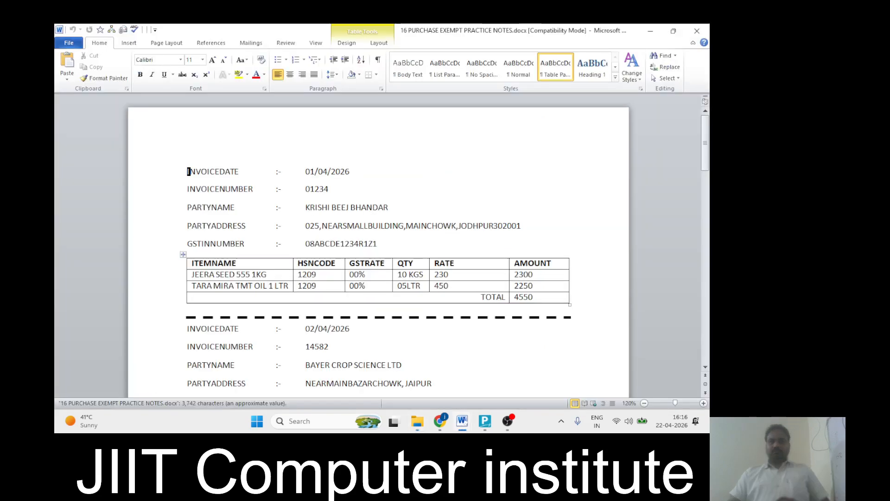
# Add a new last row to the invoice table and move the TOTAL 4550 row into it
pyautogui.click(264, 296)
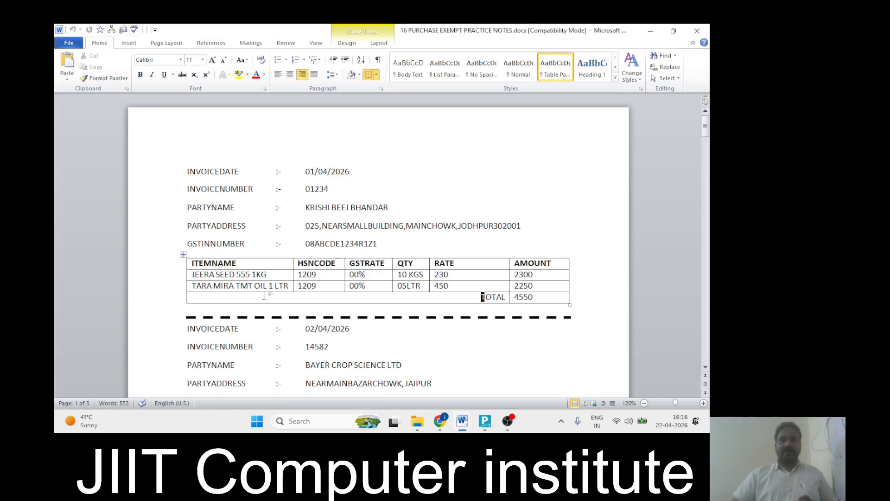
pyautogui.press('Up')
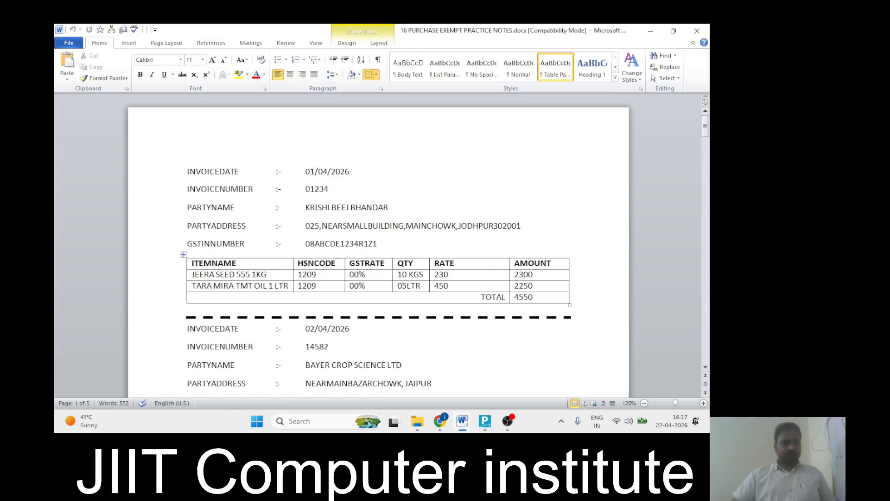
pyautogui.doubleClick(523, 297)
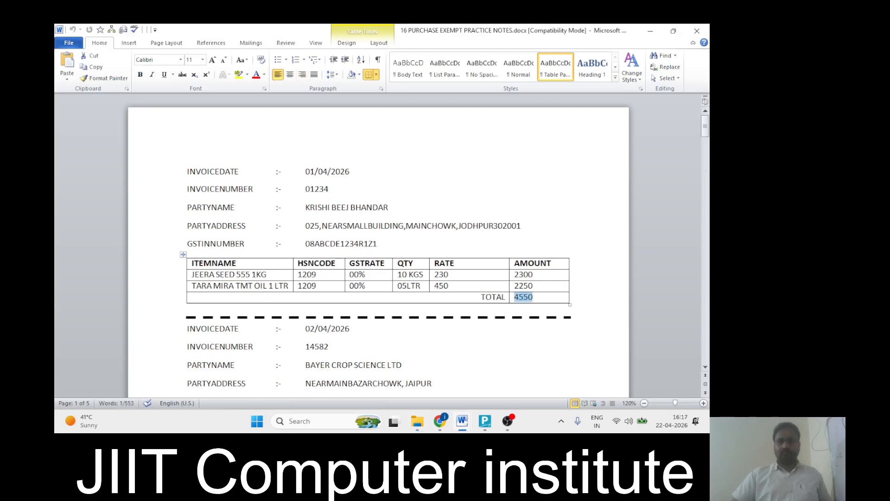
pyautogui.press('Tab')
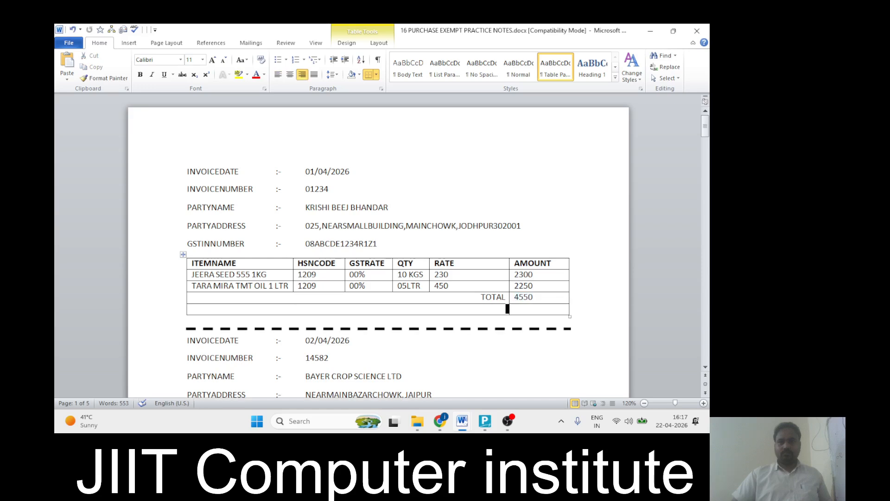
pyautogui.moveTo(524, 297); pyautogui.dragTo(498, 297)
pyautogui.hotkey('ctrl', 'c')
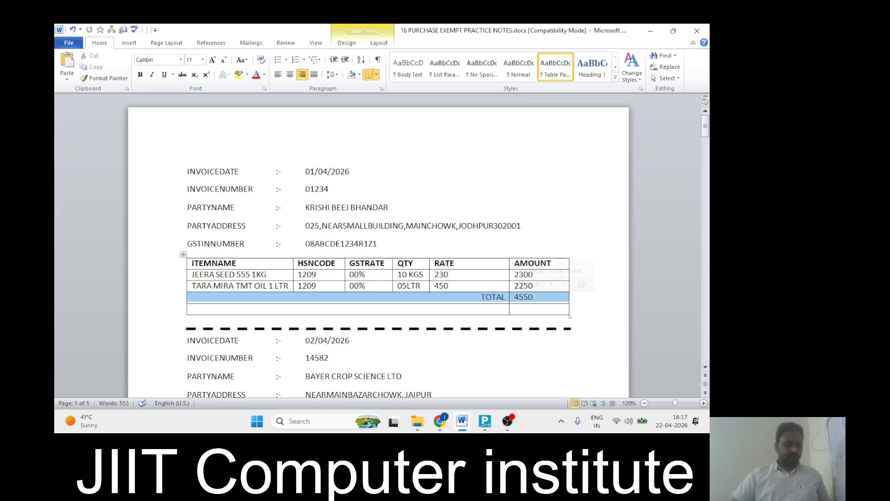
pyautogui.press('Delete')
pyautogui.hotkey('ctrl', 'v')
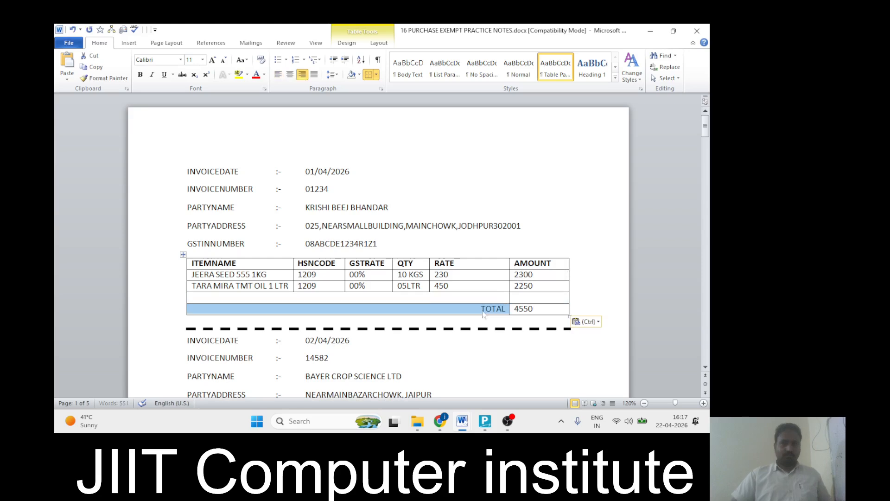
pyautogui.press('Up')
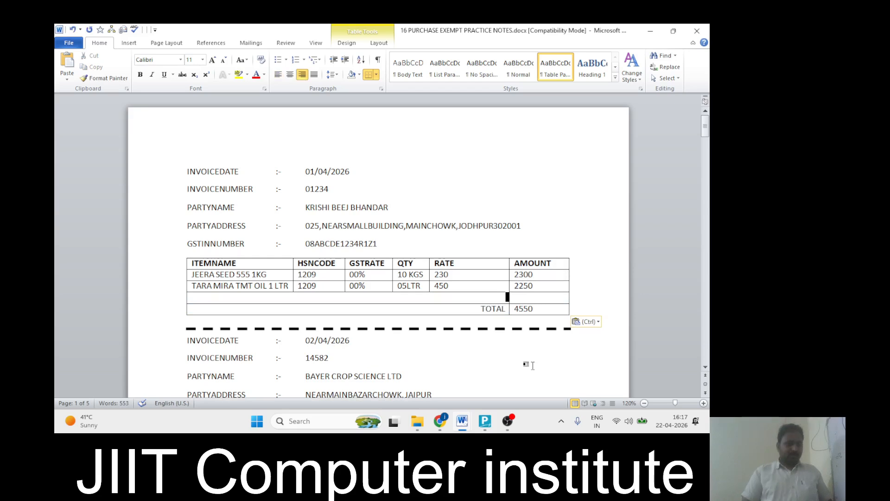
# Fill the freed row above TOTAL with 'Dicount' and 10%
pyautogui.write('Dic')
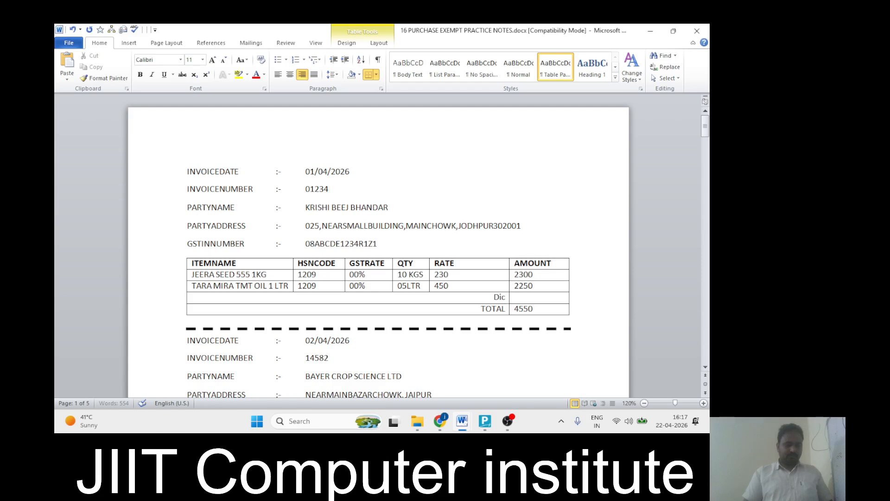
pyautogui.write('ount')
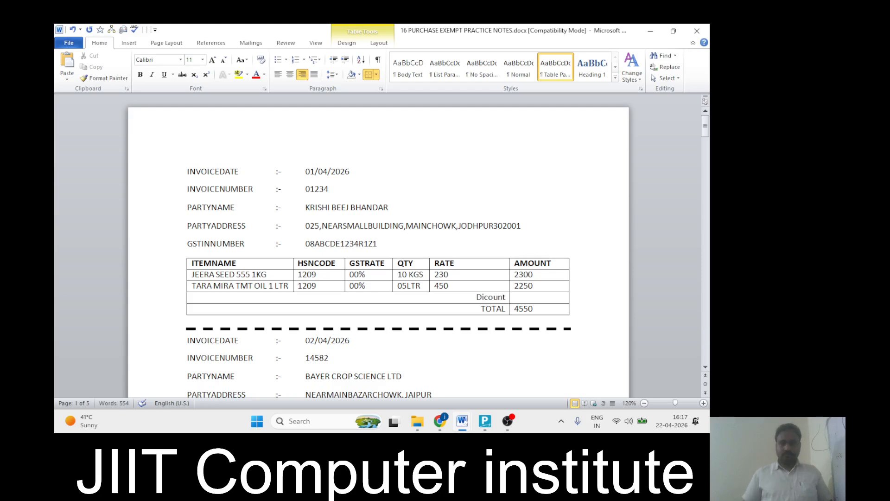
pyautogui.press('Tab')
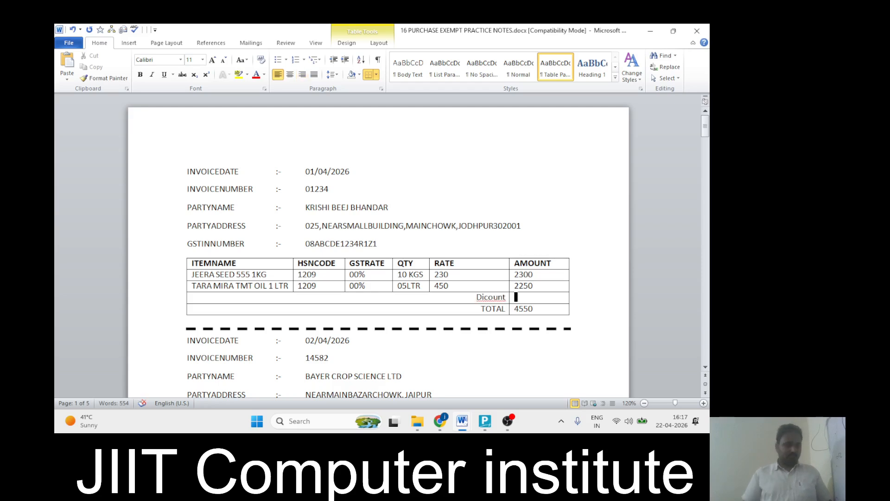
pyautogui.write('10')
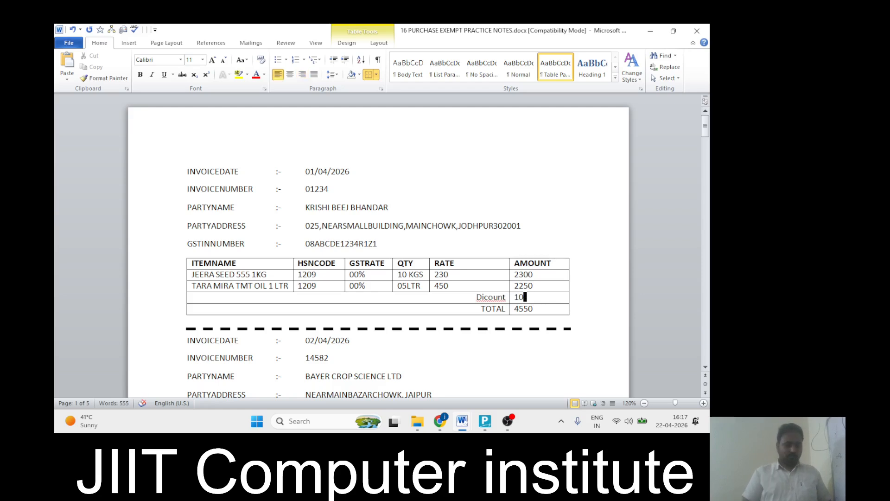
pyautogui.write('%')
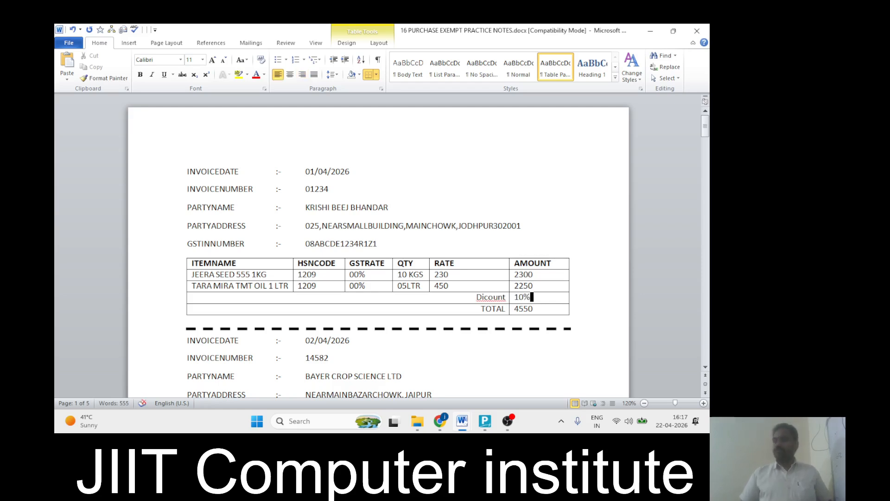
pyautogui.press('Up')
pyautogui.press('Up')
pyautogui.press('Down')
pyautogui.press('Down')
pyautogui.press('Up')
pyautogui.press('Down')
pyautogui.press('Up')
pyautogui.press('Up')
pyautogui.press('Up')
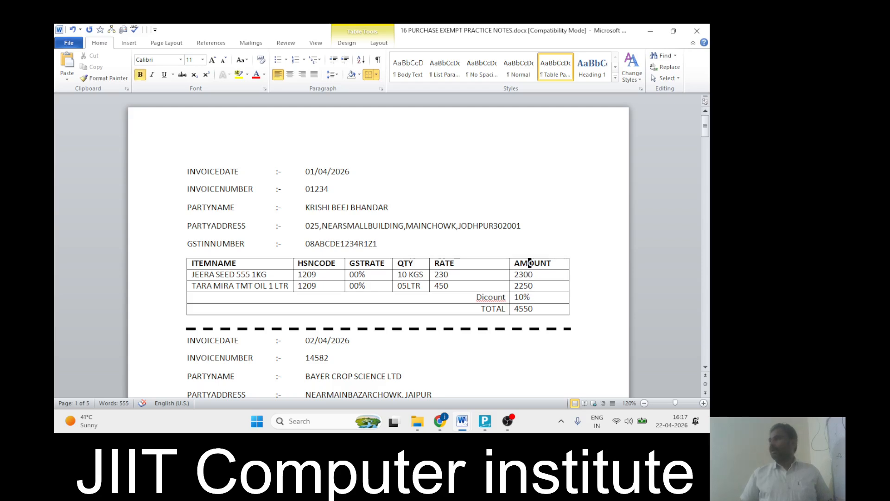
pyautogui.press('Down')
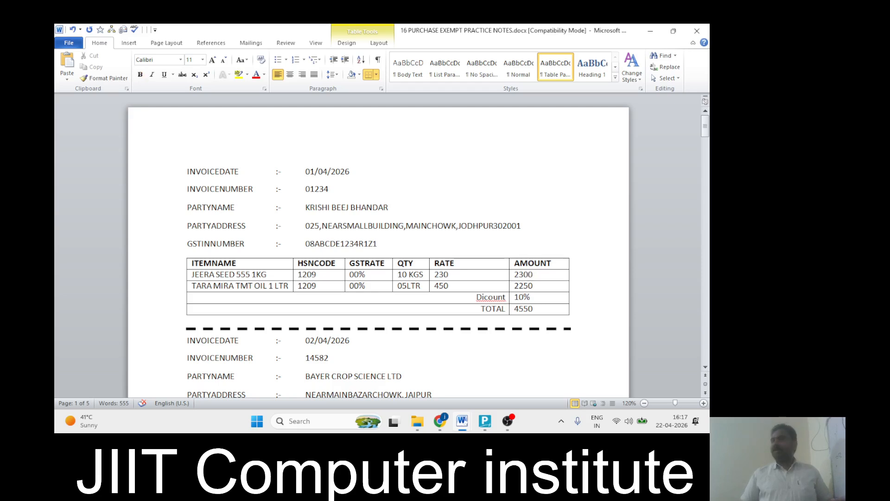
pyautogui.hotkey('alt', 'Tab')
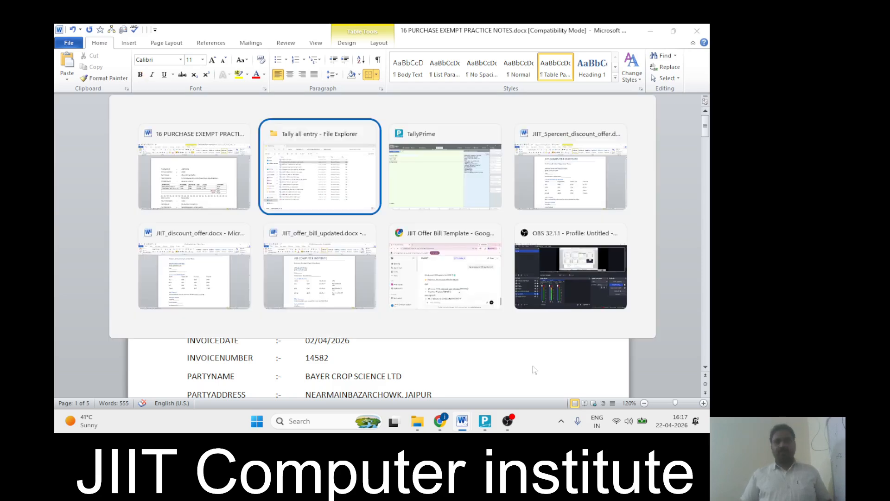
# Copy KRISHI BEEJ BHANDAR from the notes, enter it as the party, and switch to a Purchase voucher
pyautogui.hotkey('alt', 'Tab')
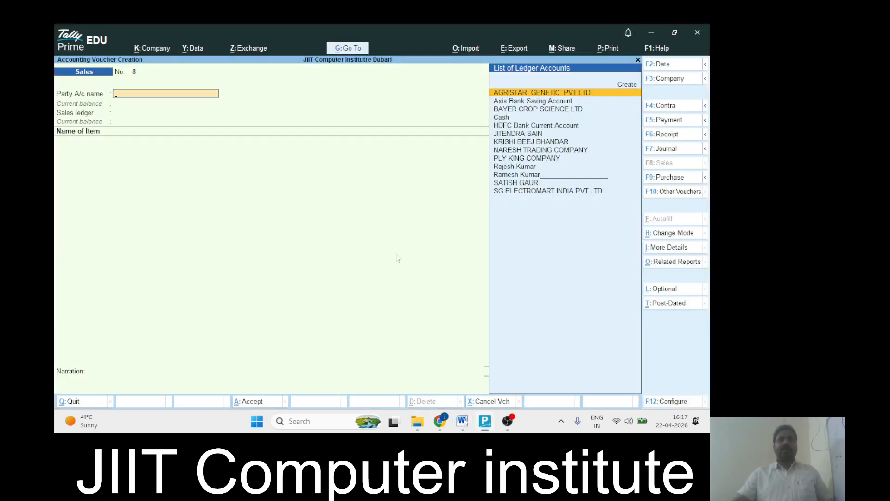
pyautogui.hotkey('alt', 'Tab')
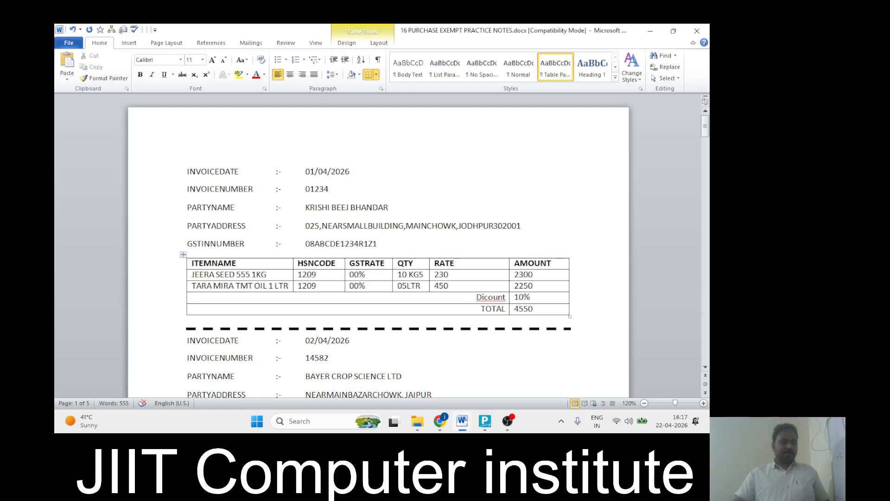
pyautogui.moveTo(306, 207); pyautogui.dragTo(388, 207)
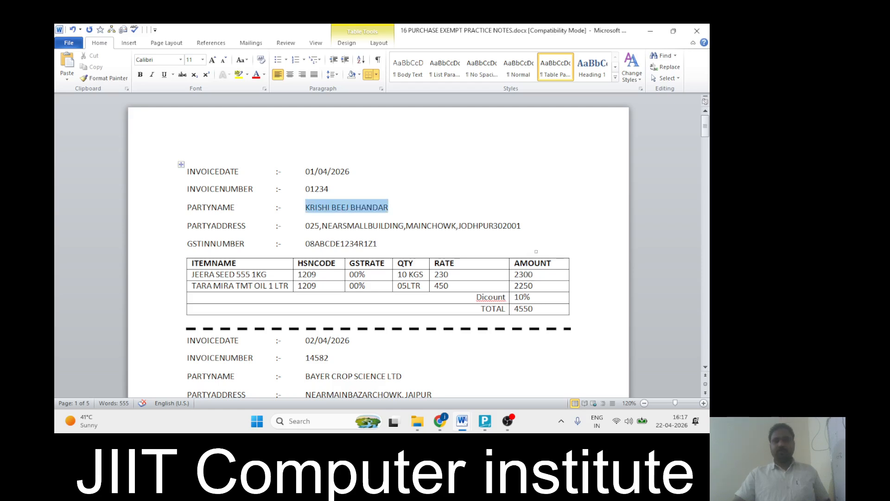
pyautogui.hotkey('alt', 'Tab')
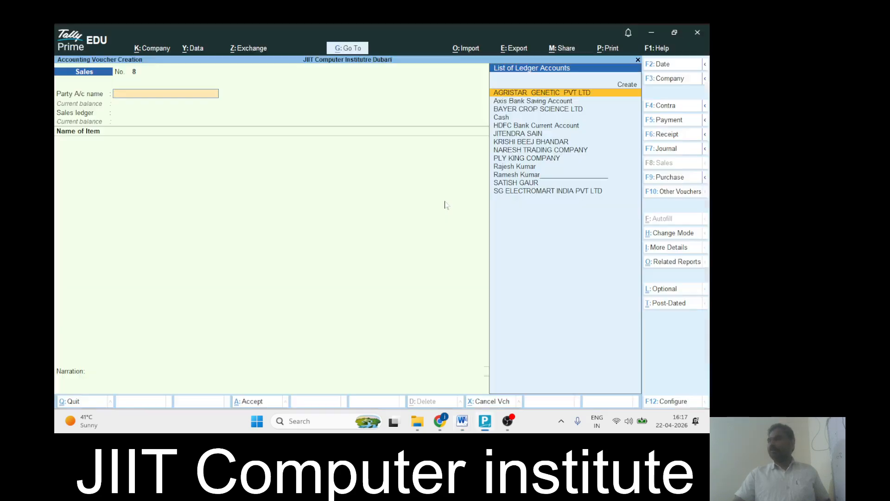
pyautogui.write('Kri')
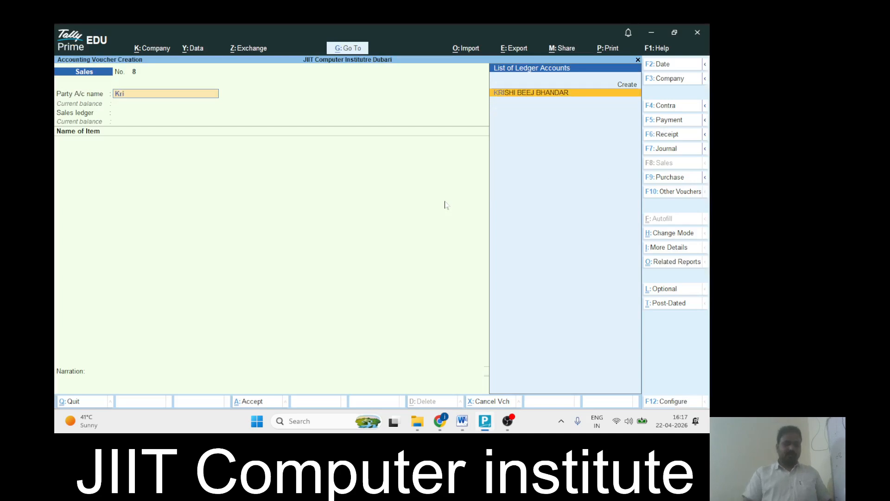
pyautogui.press('Return')
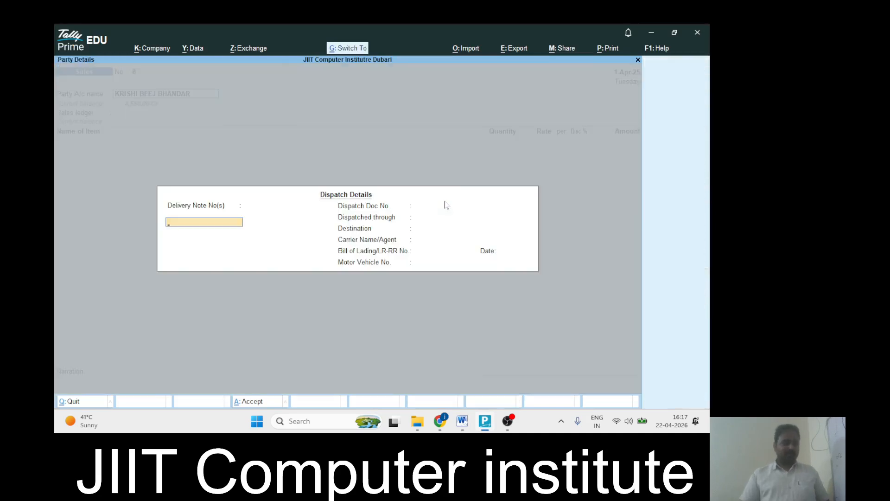
pyautogui.press('Return')
pyautogui.press('Return')
pyautogui.hotkey('ctrl', 'a')
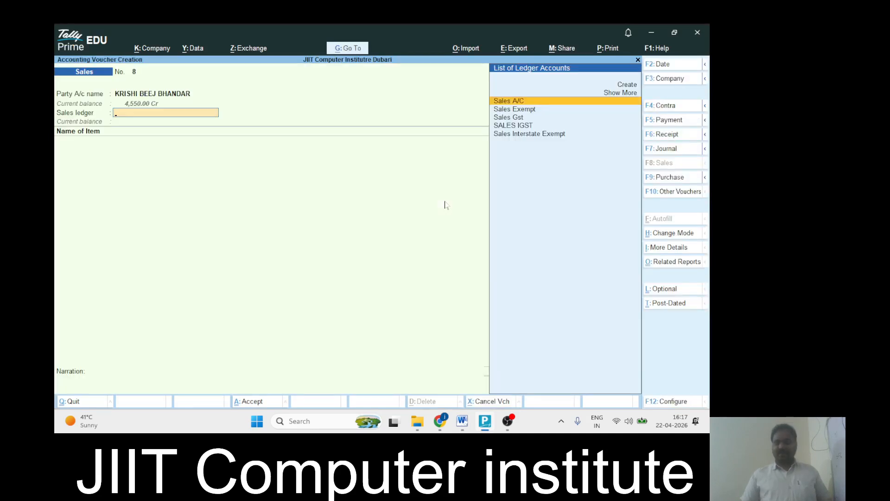
pyautogui.press('Down')
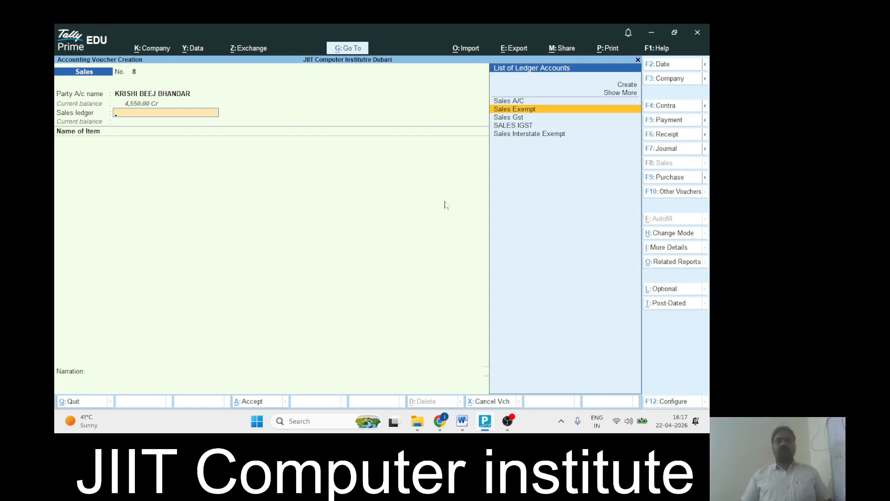
pyautogui.click(664, 178)
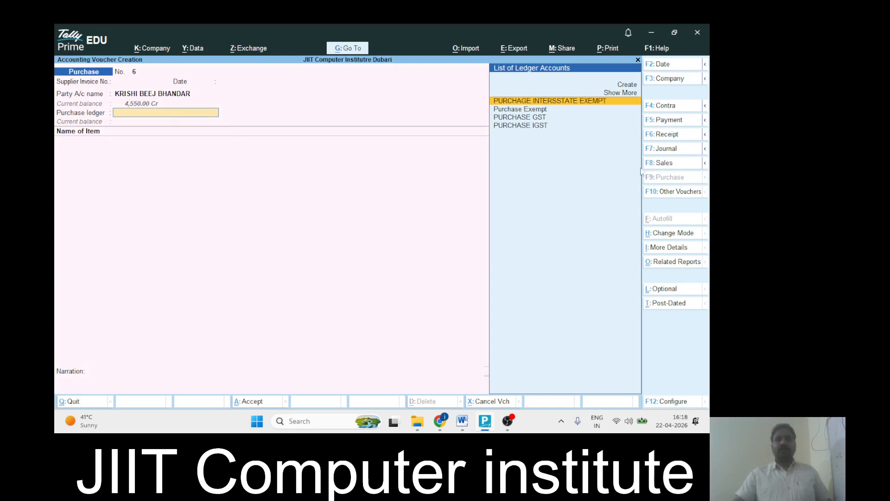
# Choose Purchase Exempt as ledger and add JEERA SEED 555 1KG, 10 KGS at 10% discount (2,070.00)
pyautogui.press('Down')
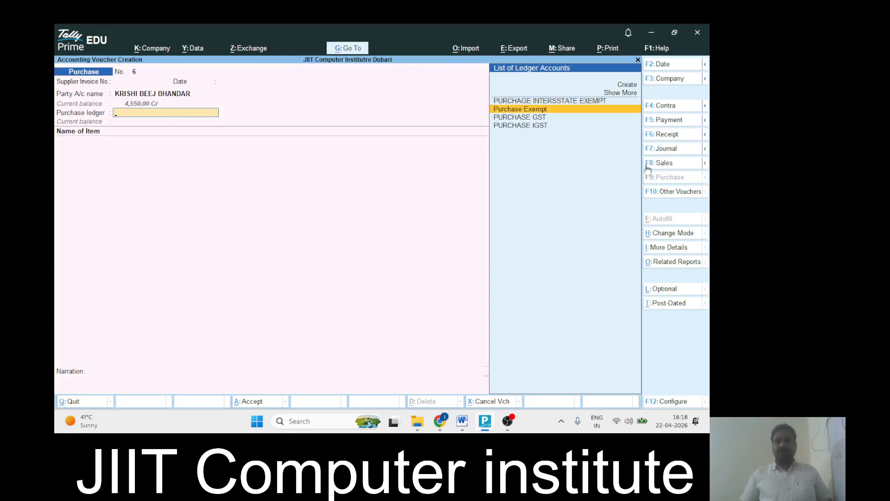
pyautogui.press('Return')
pyautogui.hotkey('alt', 'Tab')
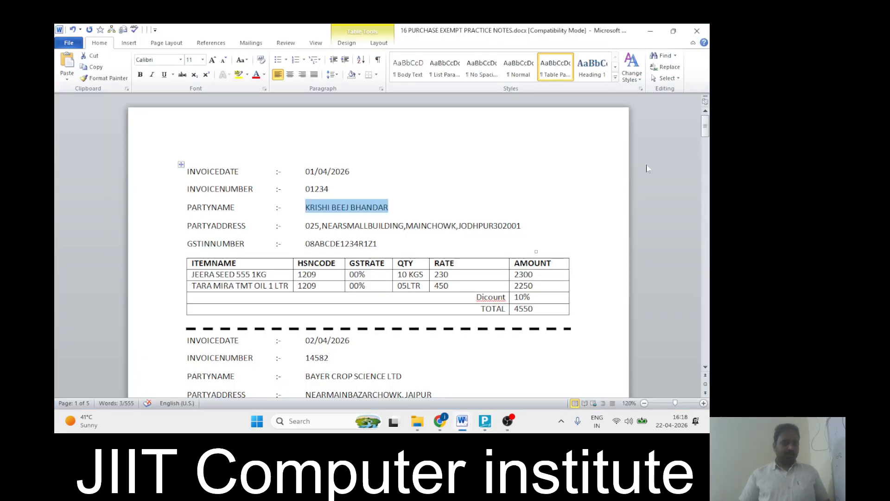
pyautogui.hotkey('alt', 'Tab')
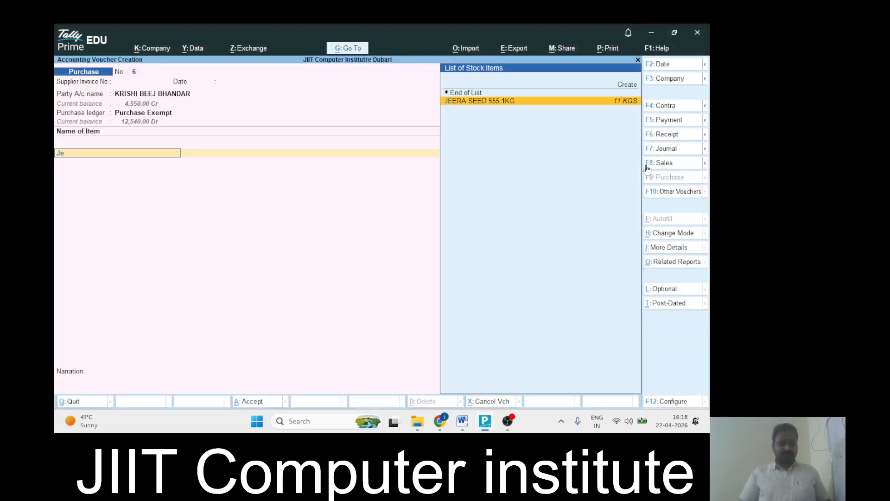
pyautogui.press('Return')
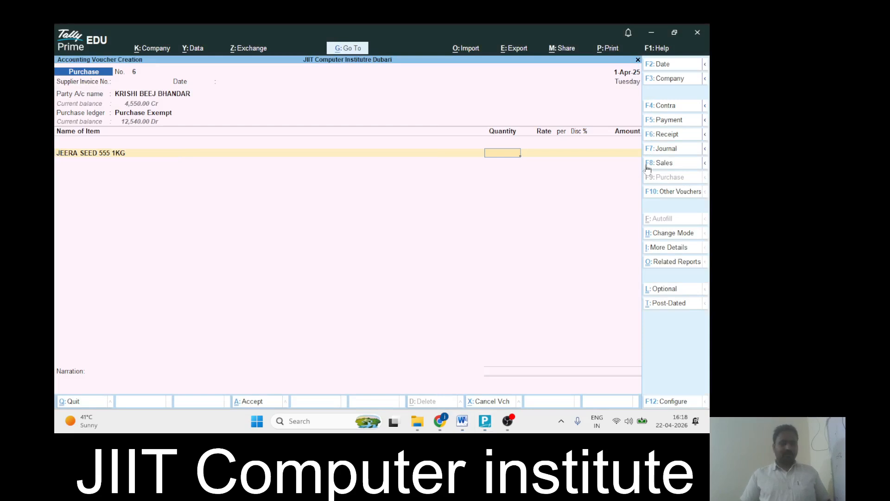
pyautogui.hotkey('alt', 'Tab')
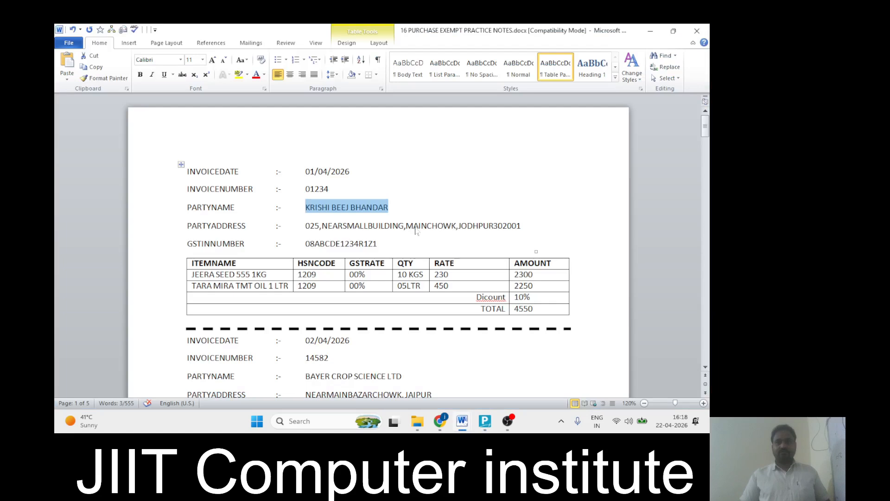
pyautogui.hotkey('alt', 'Tab')
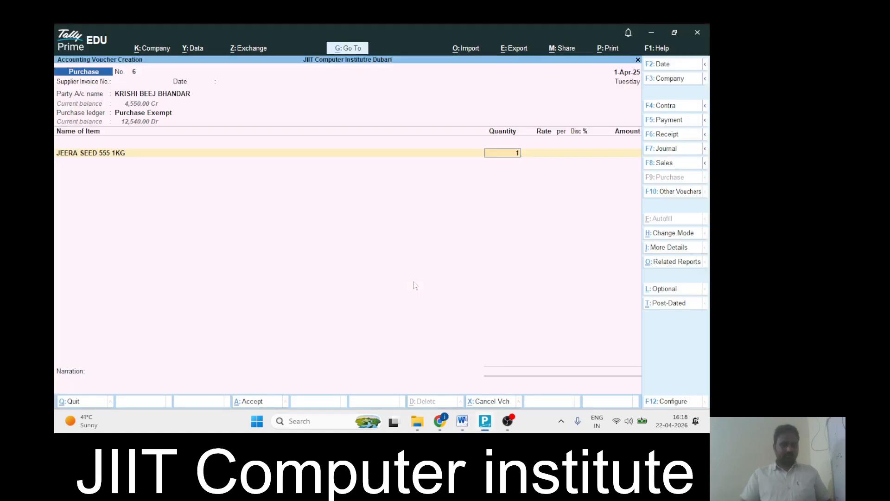
pyautogui.write('10')
pyautogui.press('Return')
pyautogui.press('Return')
pyautogui.press('Return')
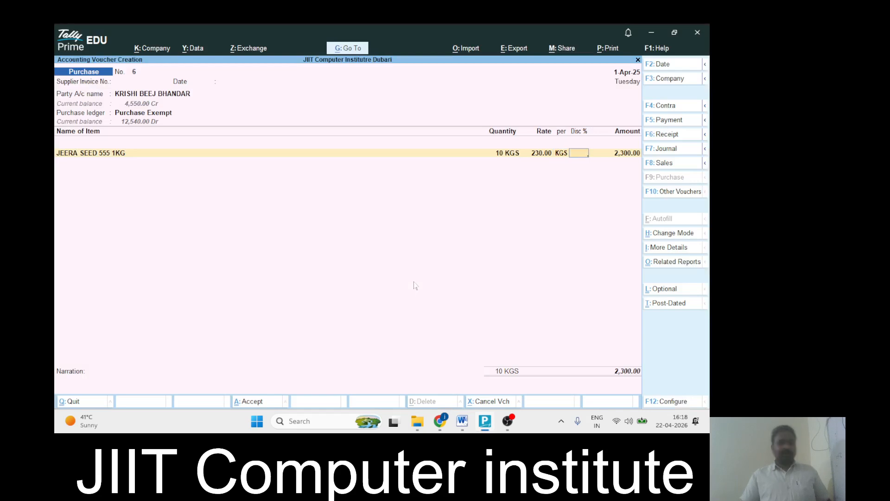
pyautogui.write('10')
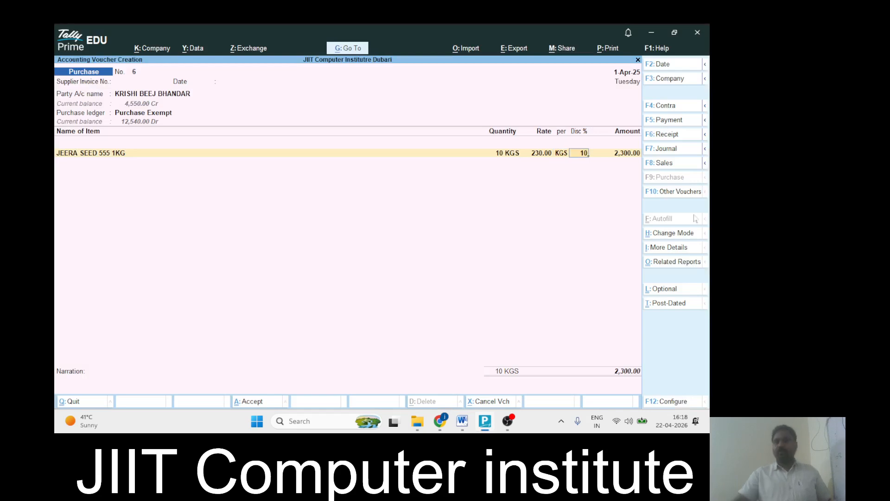
pyautogui.press('Return')
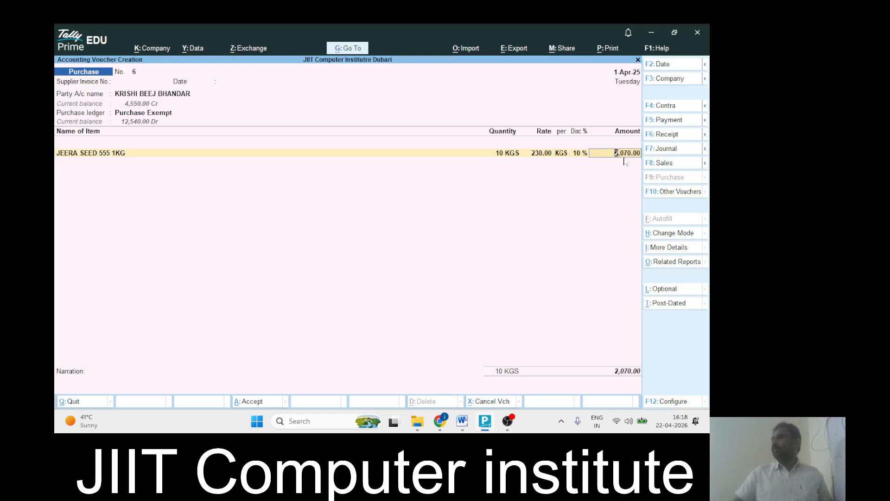
pyautogui.press('Return')
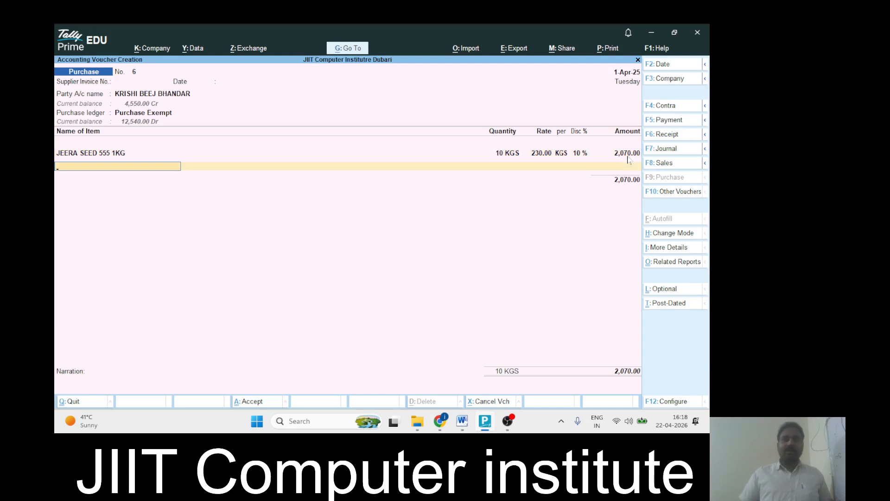
# Add TARAMIRATMTOIL1LTR, quantity 5 at rate 450 with a 5% discount (2,137.50)
pyautogui.hotkey('alt', 'Tab')
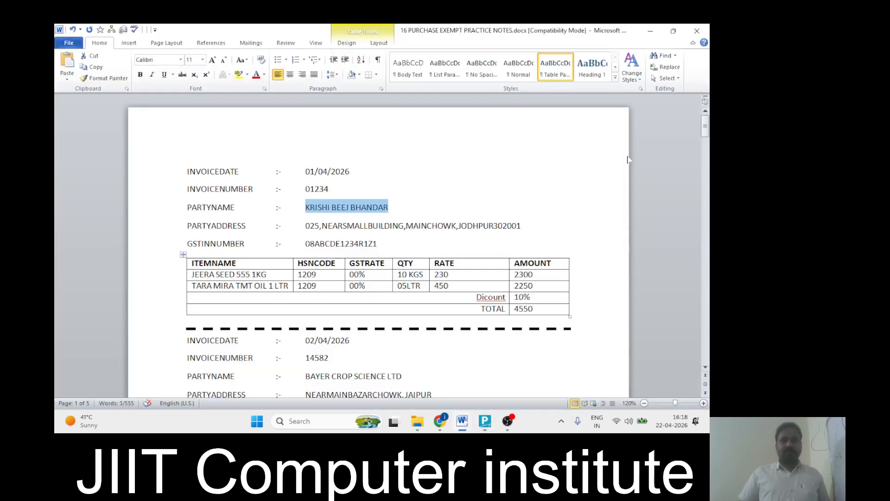
pyautogui.hotkey('alt', 'Tab')
pyautogui.write('tara')
pyautogui.press('Return')
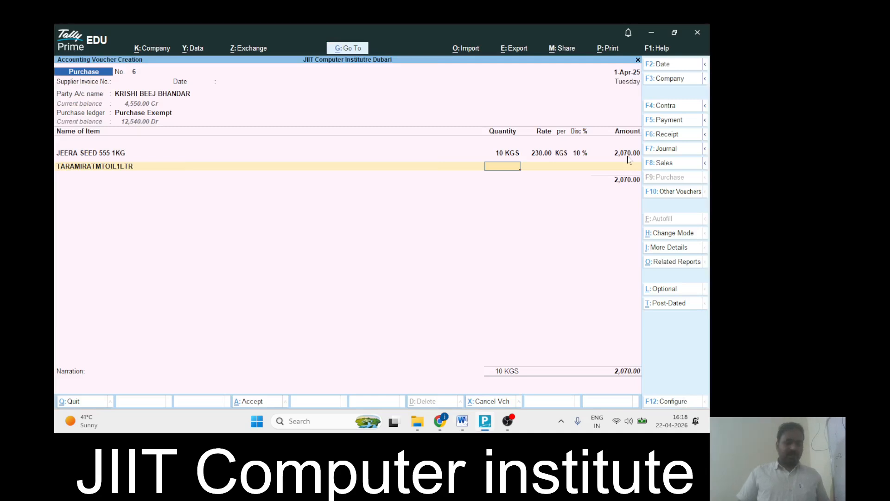
pyautogui.hotkey('alt', 'Tab')
pyautogui.hotkey('alt', 'Tab')
pyautogui.write('5')
pyautogui.press('Return')
pyautogui.write('450')
pyautogui.press('Return')
pyautogui.press('Return')
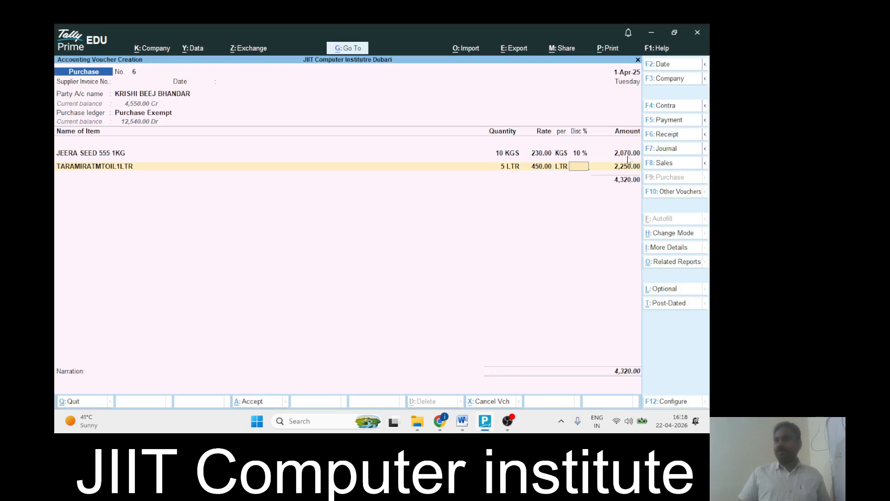
pyautogui.write('5')
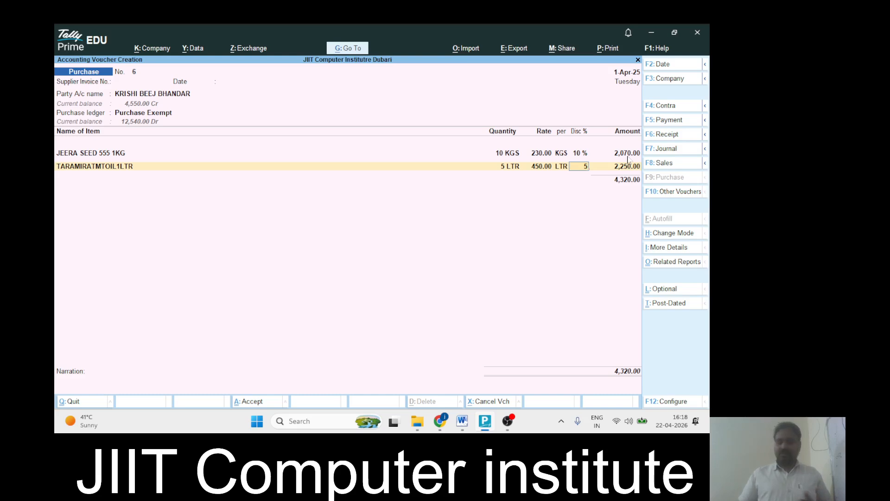
pyautogui.press('Return')
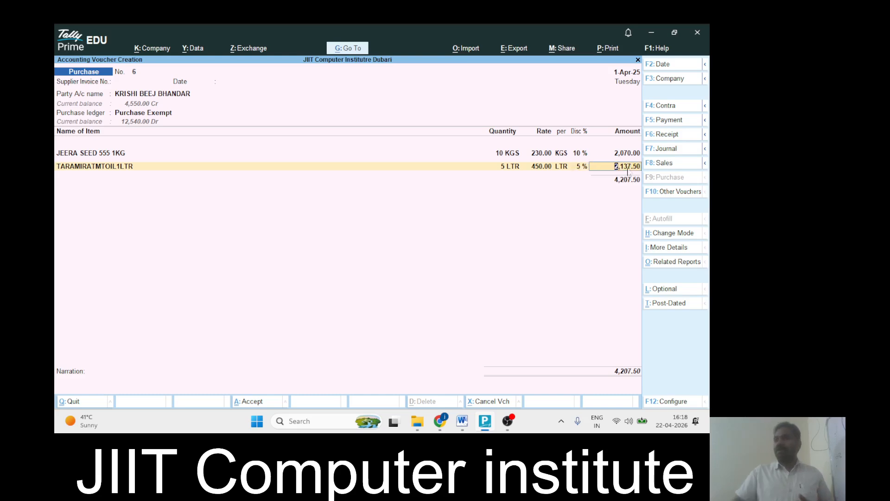
pyautogui.press('Return')
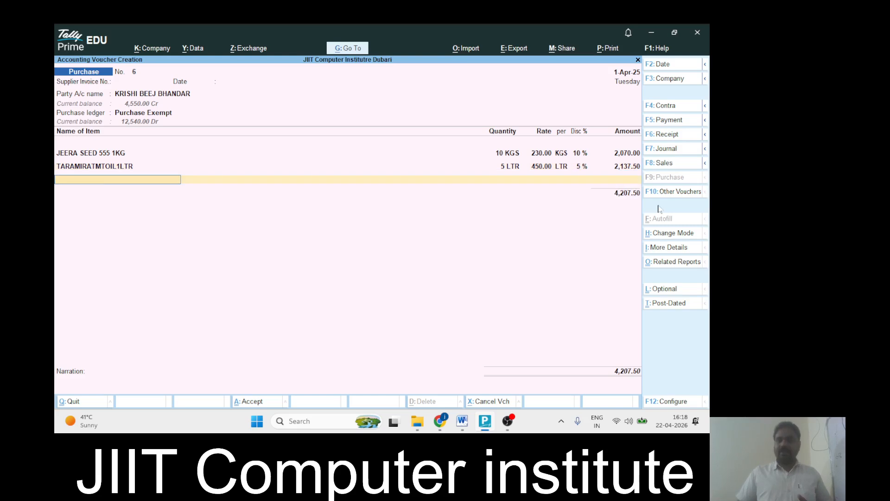
# Close the item list, accept the New Ref bill details, and save purchase voucher No. 6 at 4,207.50
pyautogui.press('Return')
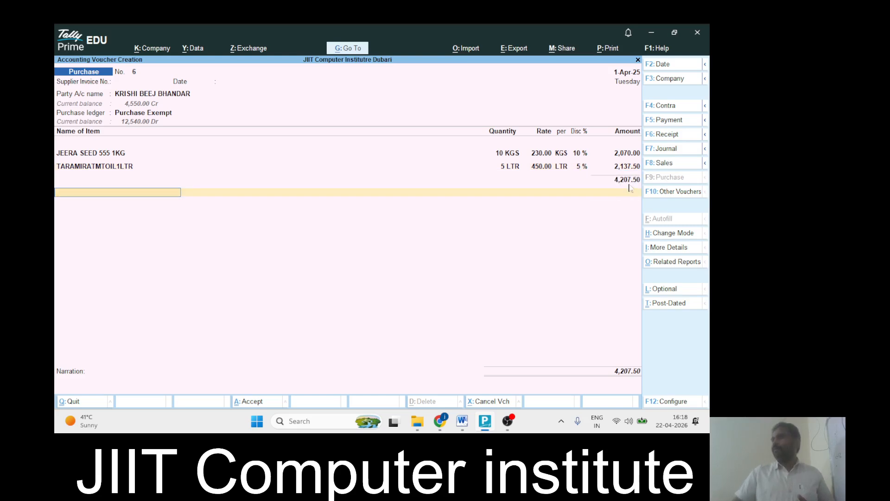
pyautogui.press('Return')
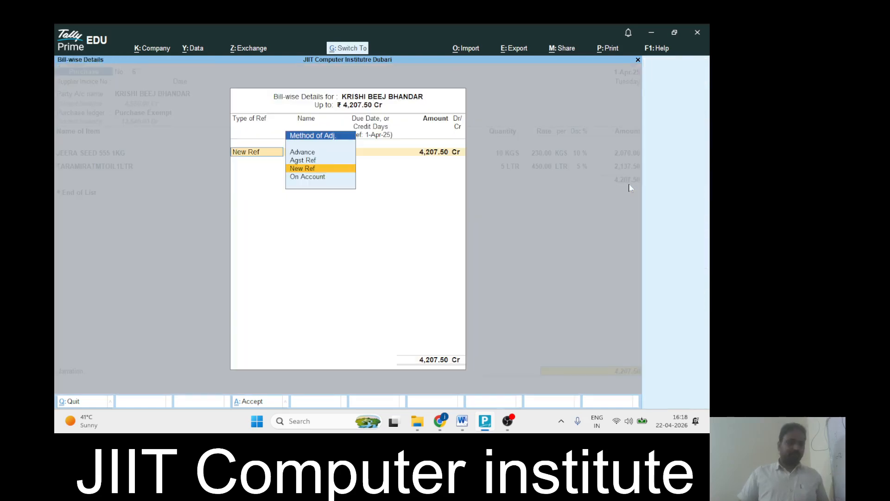
pyautogui.hotkey('ctrl', 'a')
pyautogui.press('Return')
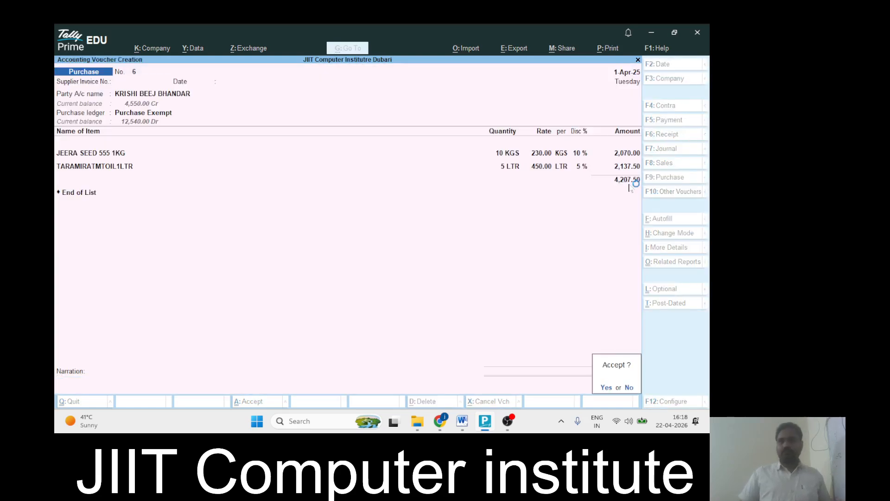
pyautogui.press('Return')
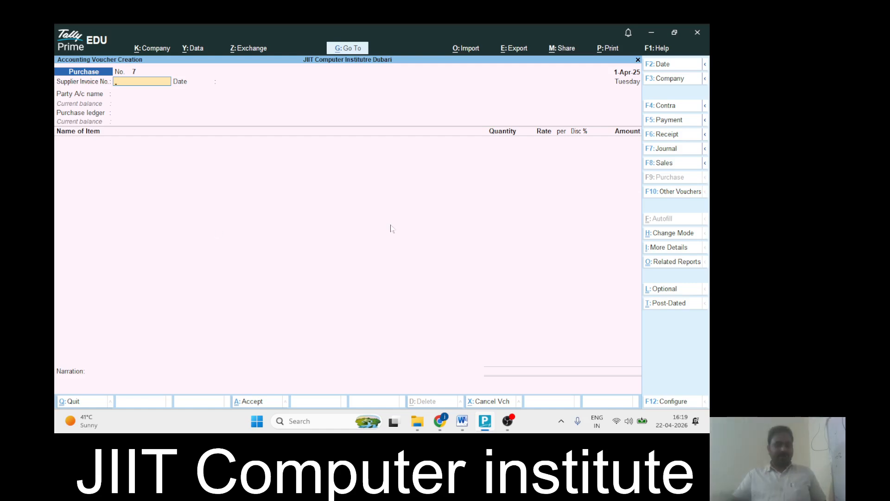
# In company features, set Use Discount column to No and separate Actual and Billed quantity columns to Yes
pyautogui.press('F11')
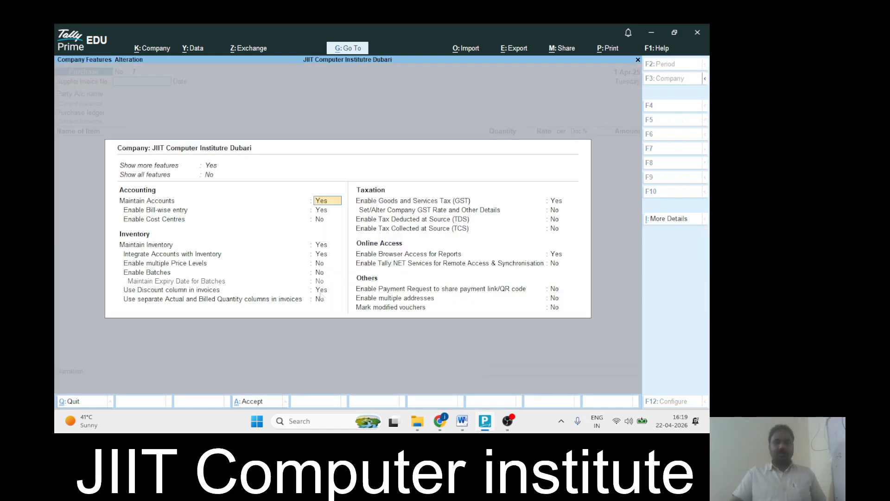
pyautogui.click(167, 291)
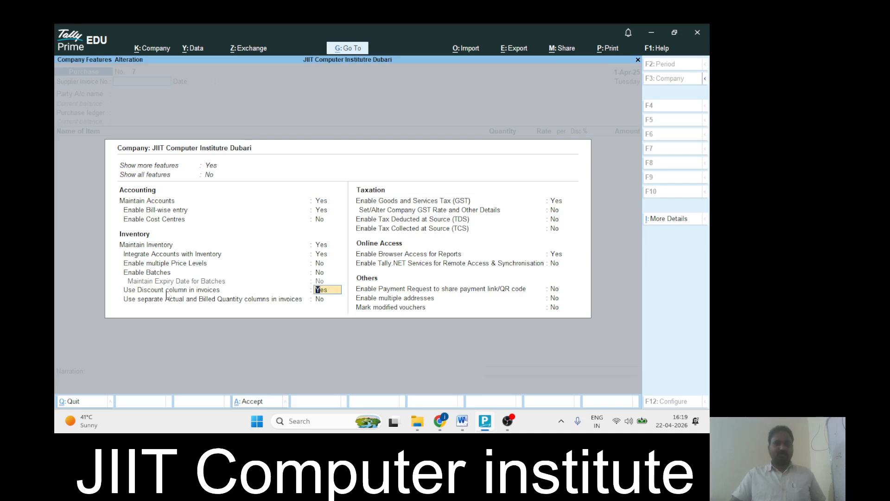
pyautogui.write('no')
pyautogui.press('Return')
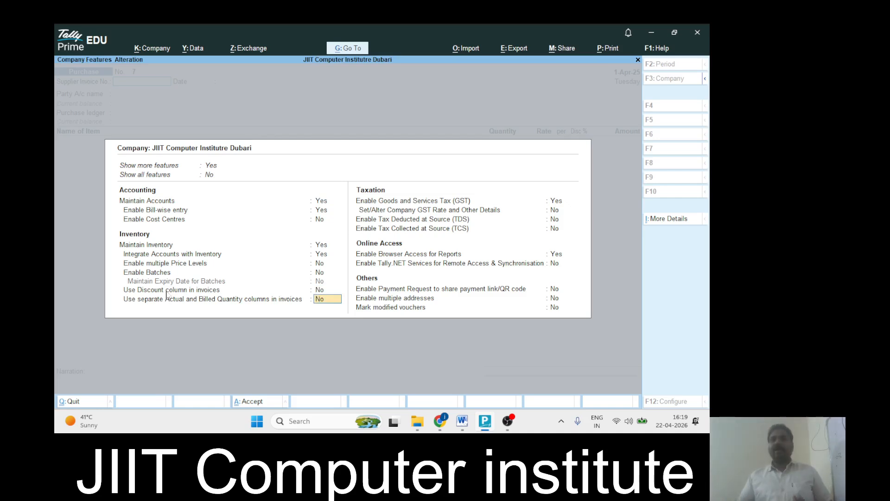
pyautogui.write('yes')
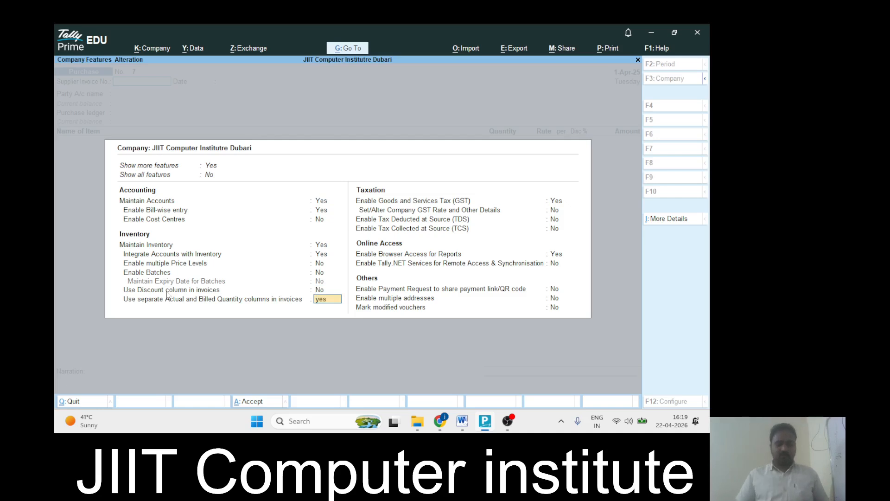
pyautogui.press('Return')
pyautogui.hotkey('ctrl', 'a')
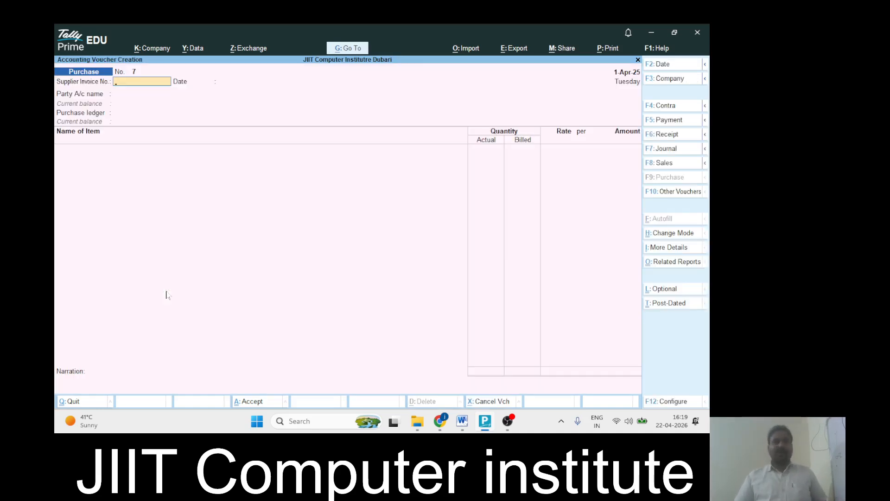
# Skip the supplier invoice number, check the next invoice in the notes, and clear a mistyped party name
pyautogui.press('Return')
pyautogui.press('Return')
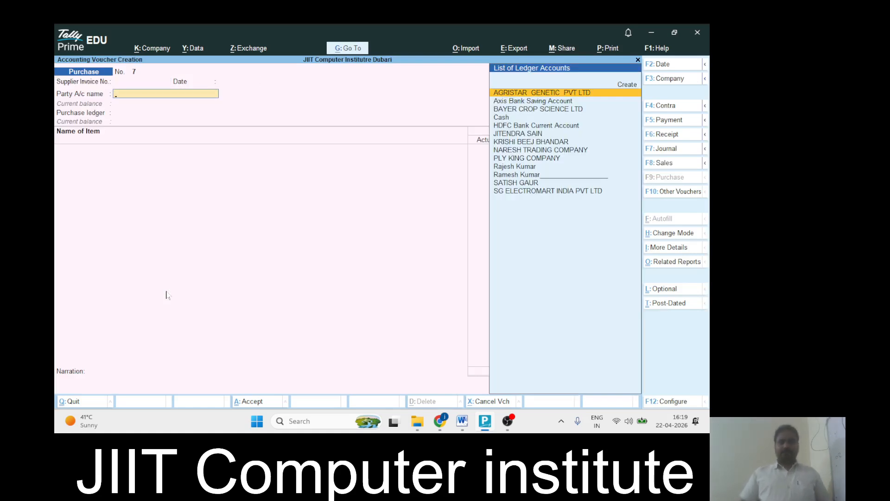
pyautogui.hotkey('alt', 'Tab')
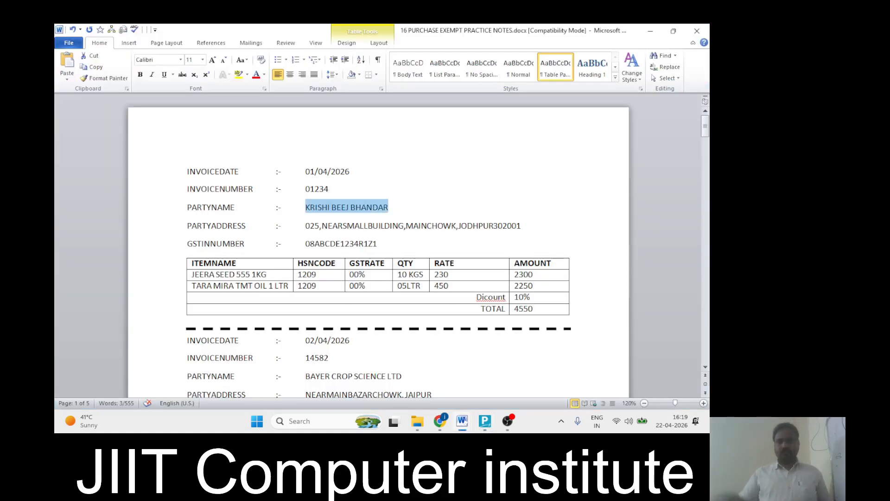
pyautogui.scroll(-5, 379, 246)
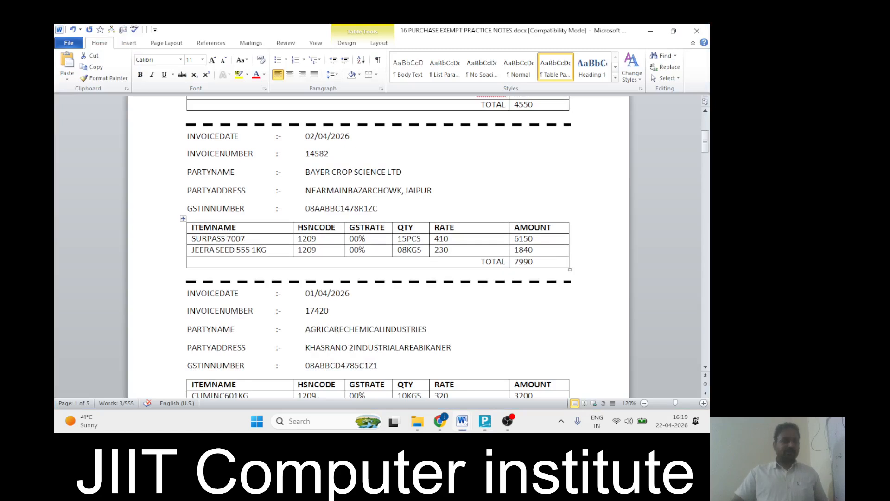
pyautogui.hotkey('alt', 'Tab')
pyautogui.write('s')
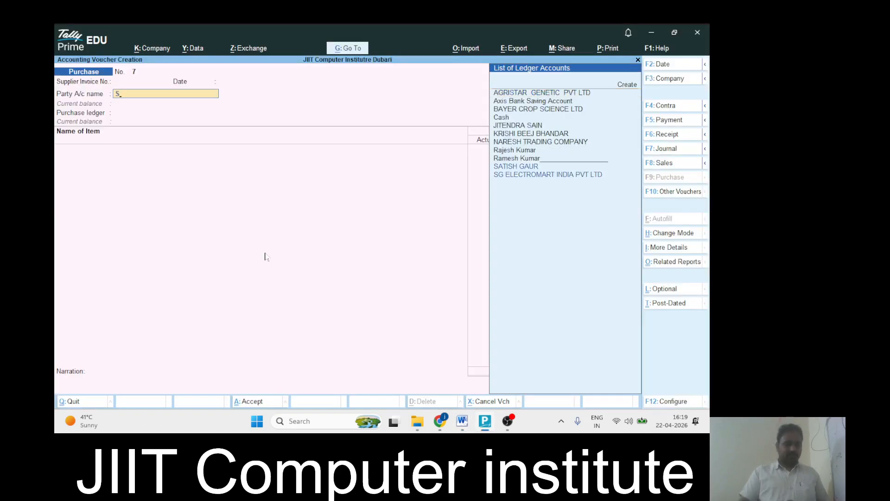
pyautogui.press('Return')
pyautogui.press('Escape')
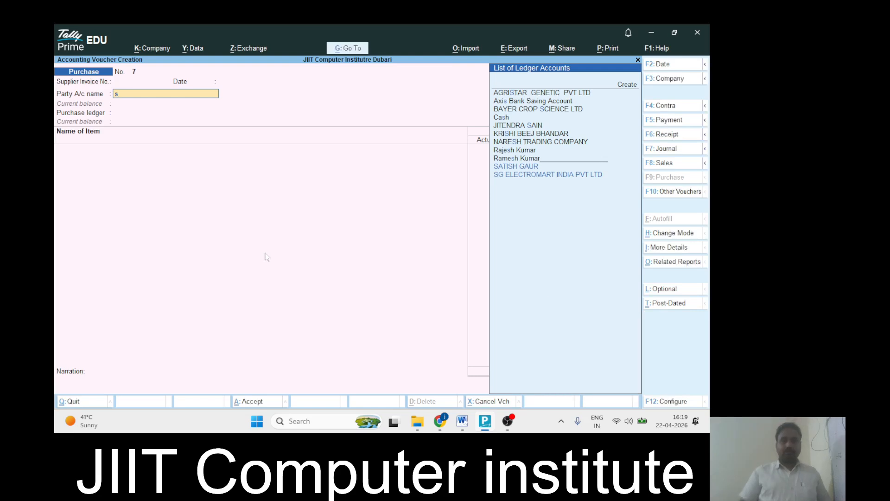
pyautogui.press('BackSpace')
# Select BAYER CROP SCIENCE LTD as the party and Purchase Exempt as the purchase ledger
pyautogui.hotkey('alt', 'Tab')
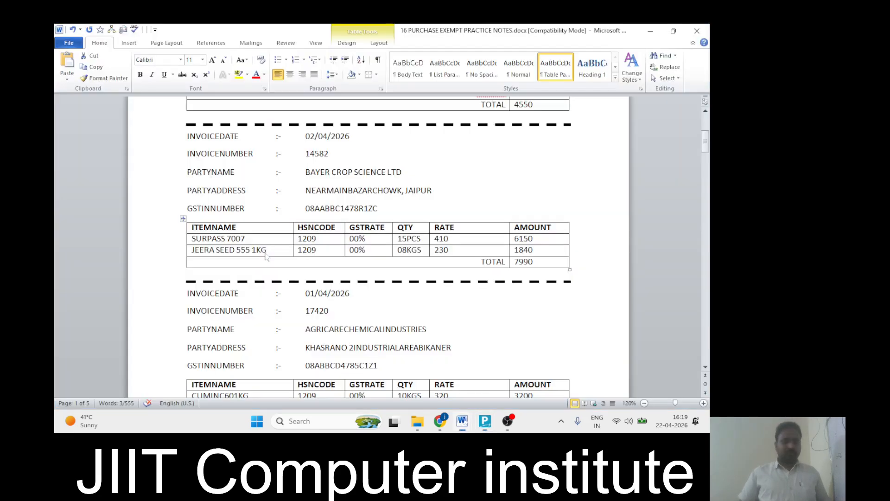
pyautogui.hotkey('alt', 'Tab')
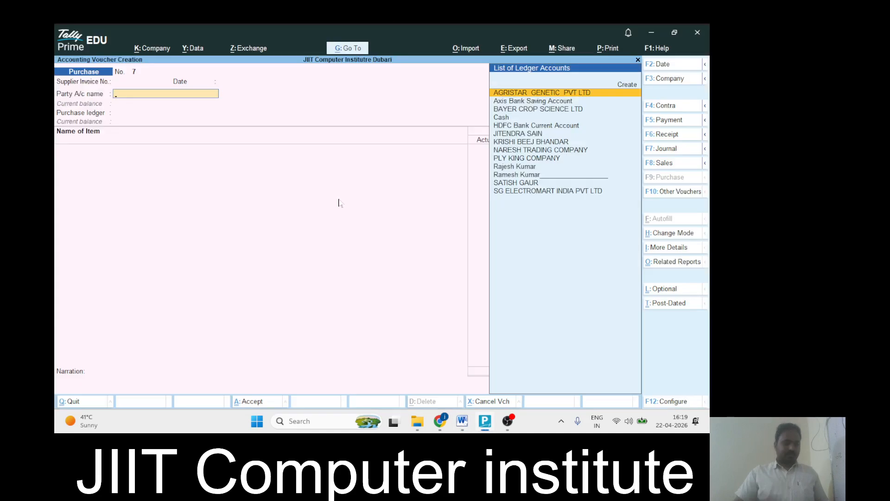
pyautogui.write('b')
pyautogui.press('Return')
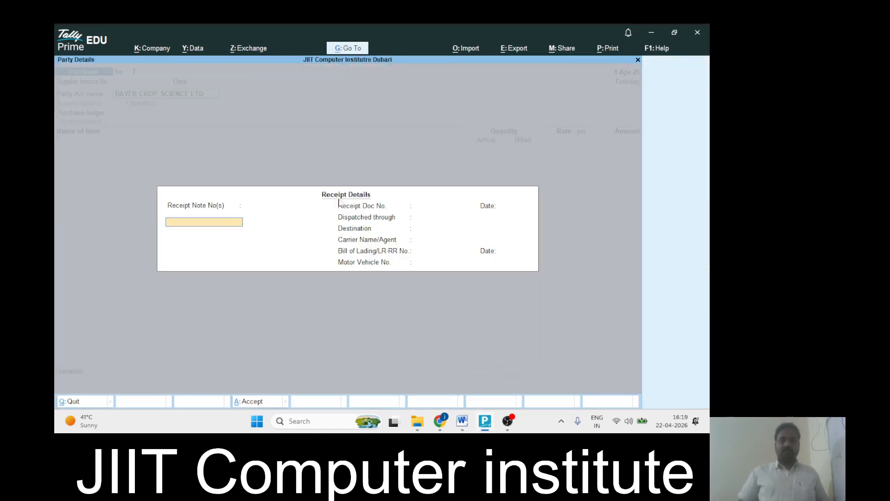
pyautogui.press('Return')
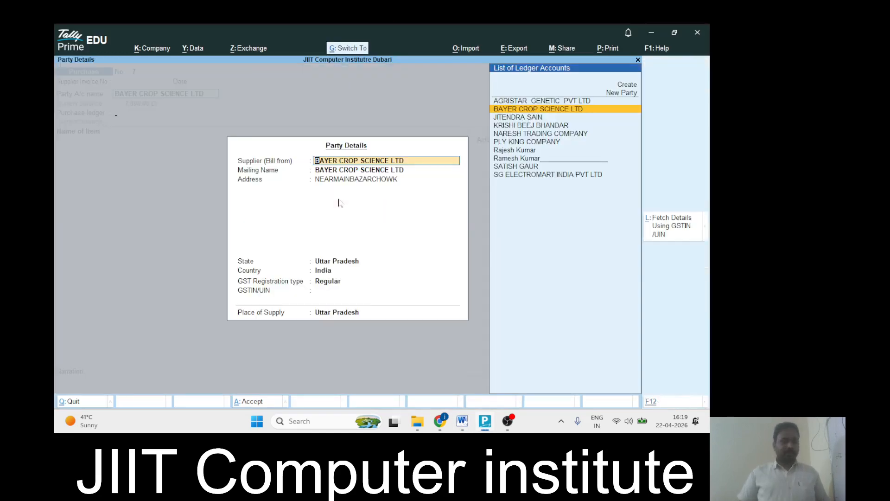
pyautogui.hotkey('ctrl', 'a')
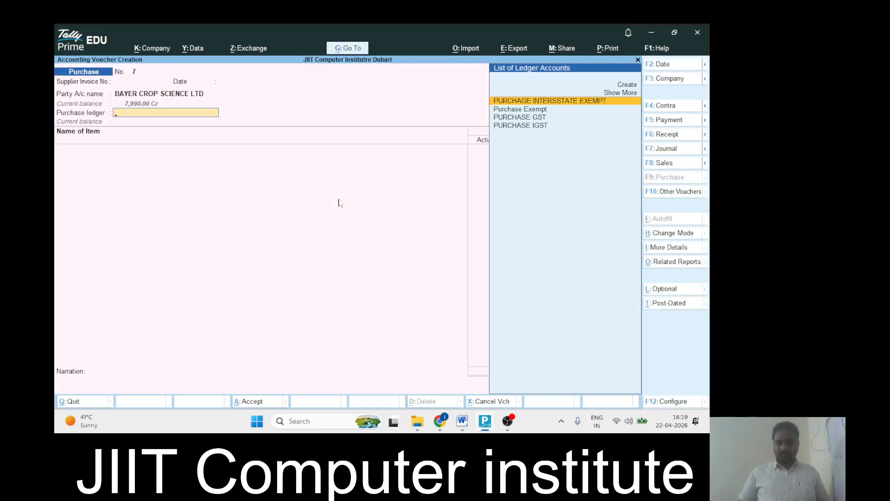
pyautogui.press('Down')
pyautogui.press('Return')
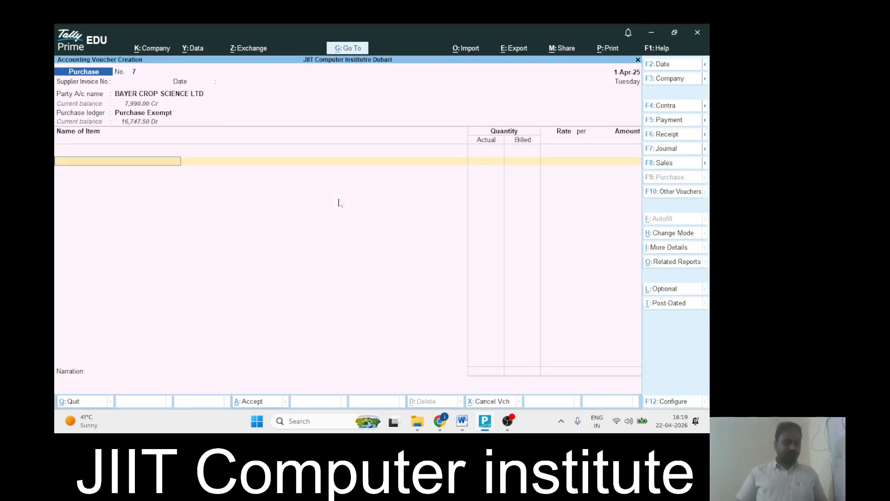
# Add SURPASS 7007, correcting actual quantity to 30 PCS, with 15 PCS billed at 410.00 (6,150.00)
pyautogui.write('Sur')
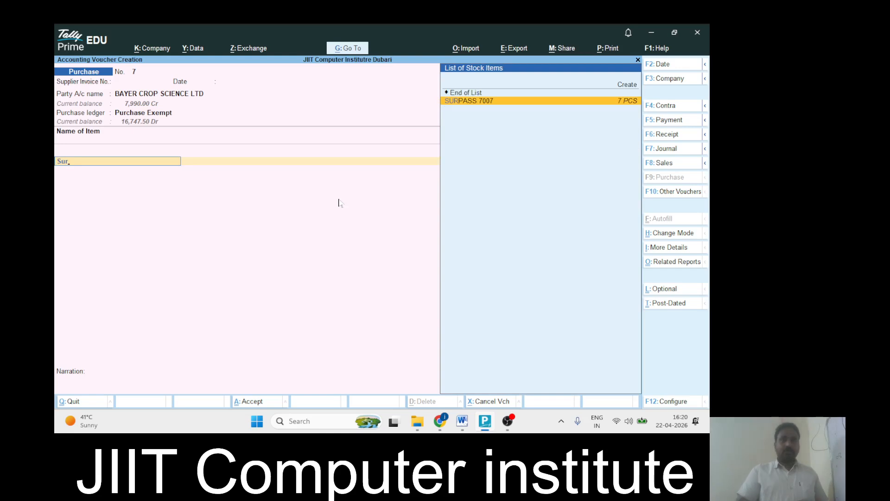
pyautogui.press('Return')
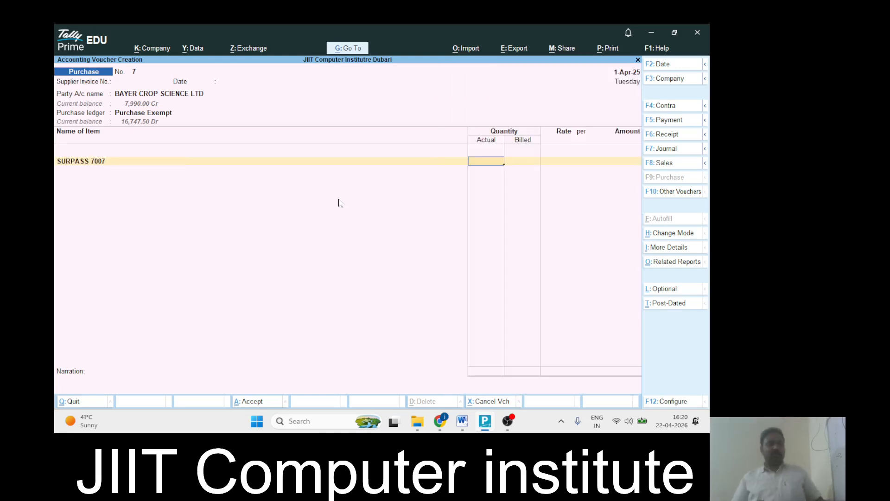
pyautogui.write('2')
pyautogui.hotkey('alt', 'Tab')
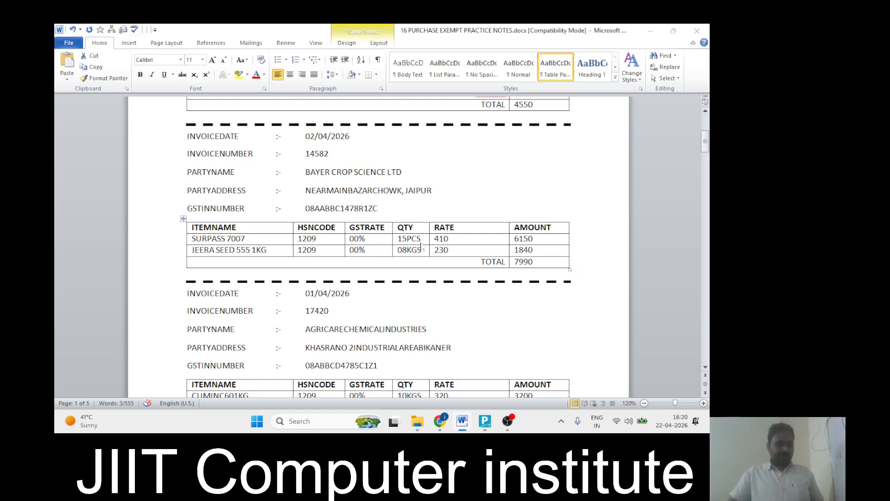
pyautogui.hotkey('alt', 'Tab')
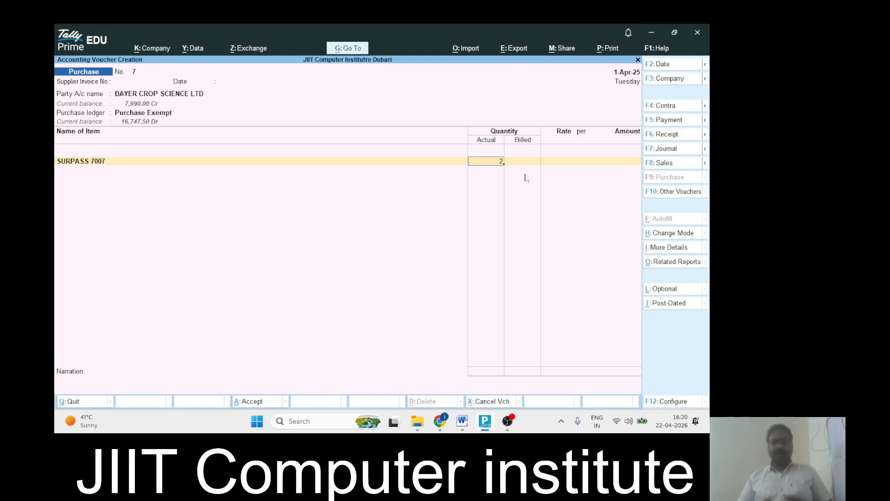
pyautogui.press('BackSpace')
pyautogui.write('30')
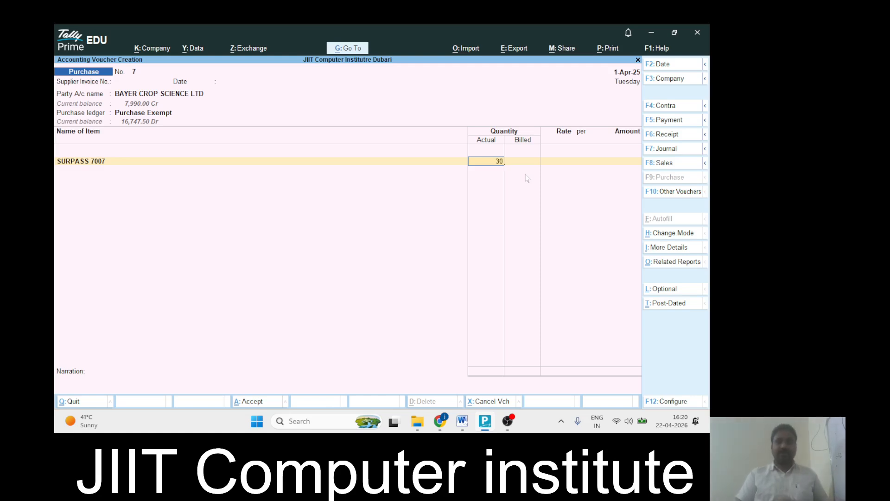
pyautogui.press('Return')
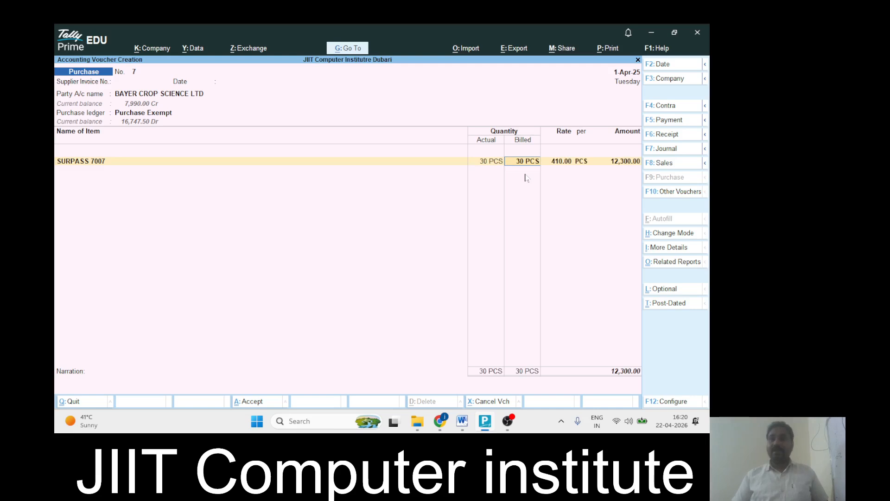
pyautogui.press('BackSpace')
pyautogui.write('15')
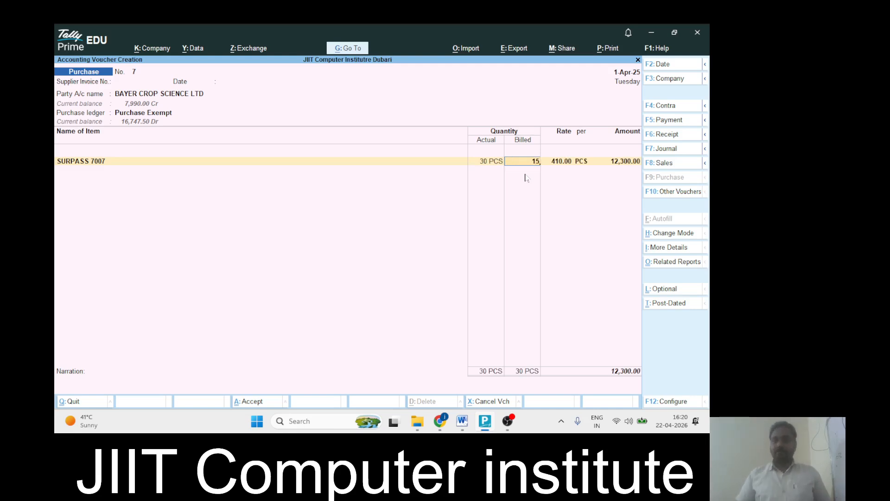
pyautogui.press('Return')
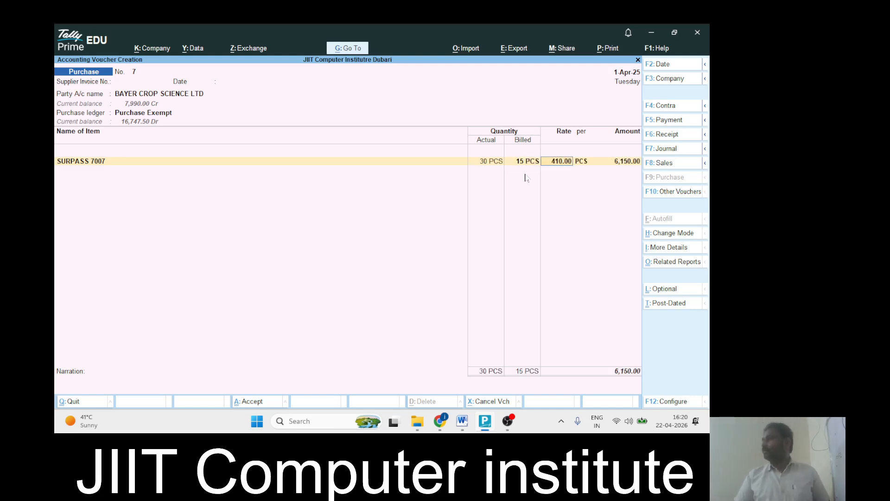
pyautogui.press('Return')
pyautogui.press('Return')
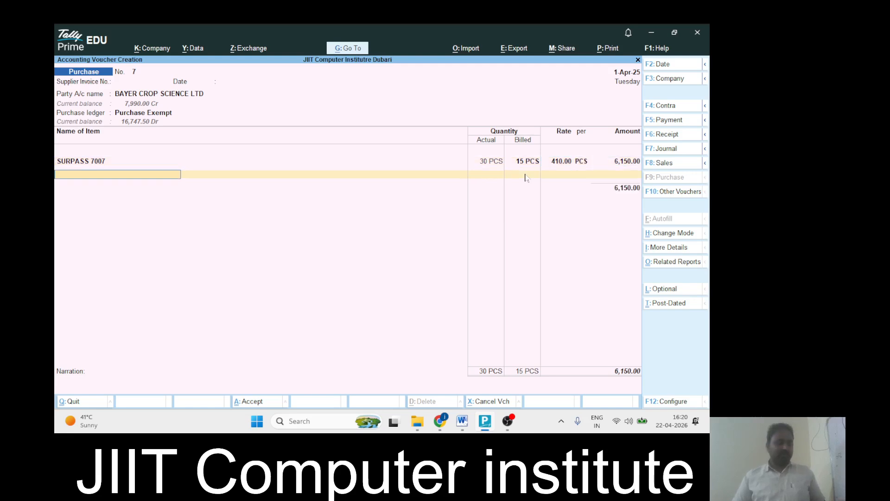
pyautogui.hotkey('alt', 'Tab')
pyautogui.hotkey('alt', 'Tab')
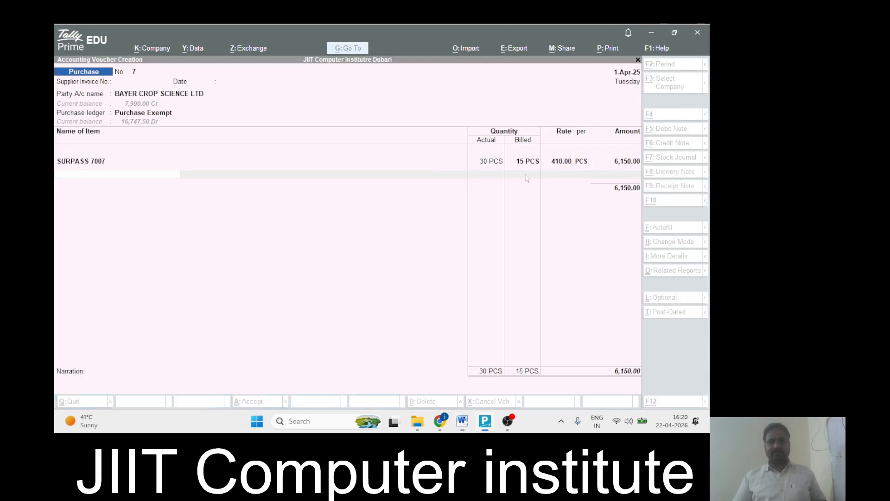
# Add JEERA SEED 555 1KG with 16 KGS actual and 8 KGS billed at 230.00
pyautogui.write('Jee')
pyautogui.press('Return')
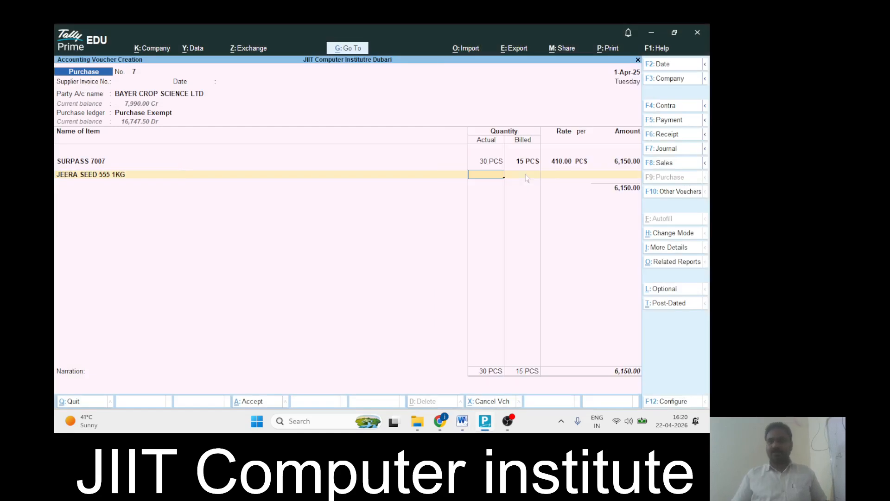
pyautogui.hotkey('alt', 'Tab')
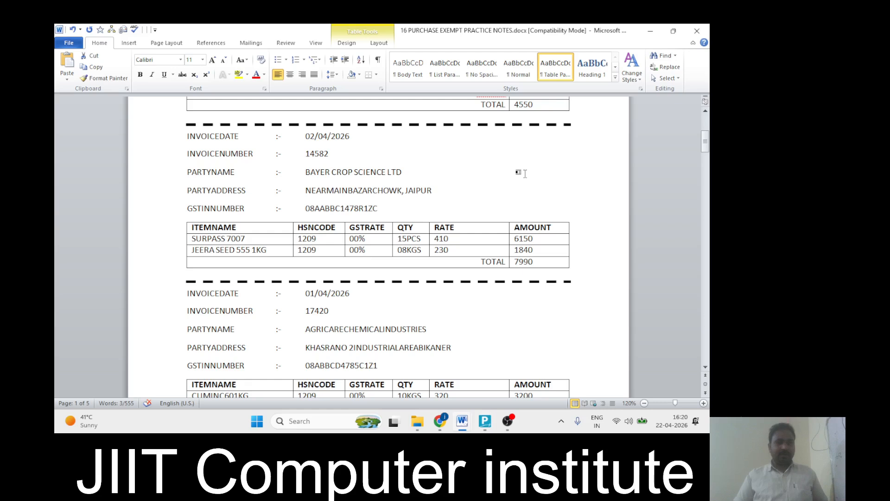
pyautogui.hotkey('alt', 'Tab')
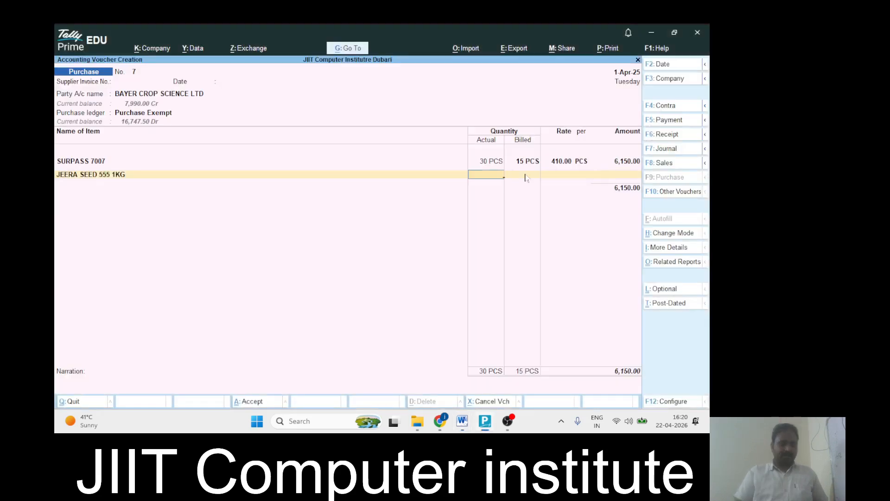
pyautogui.write('16')
pyautogui.press('Return')
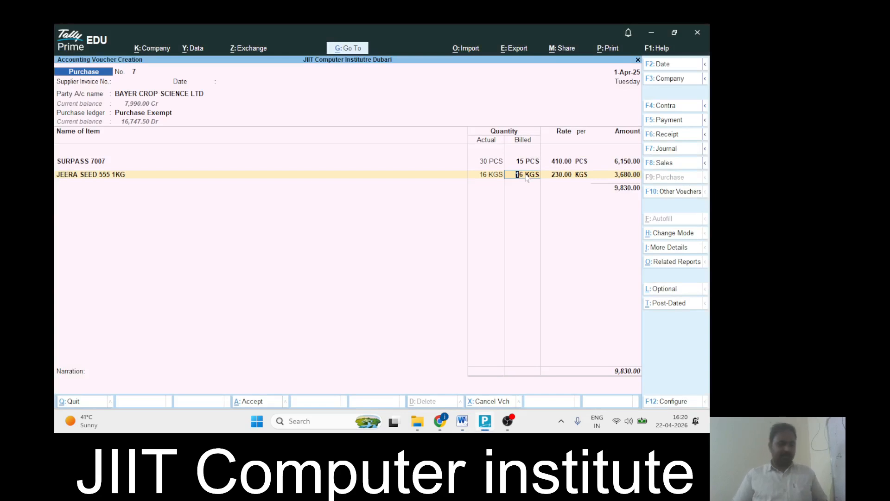
pyautogui.write('8')
pyautogui.press('Return')
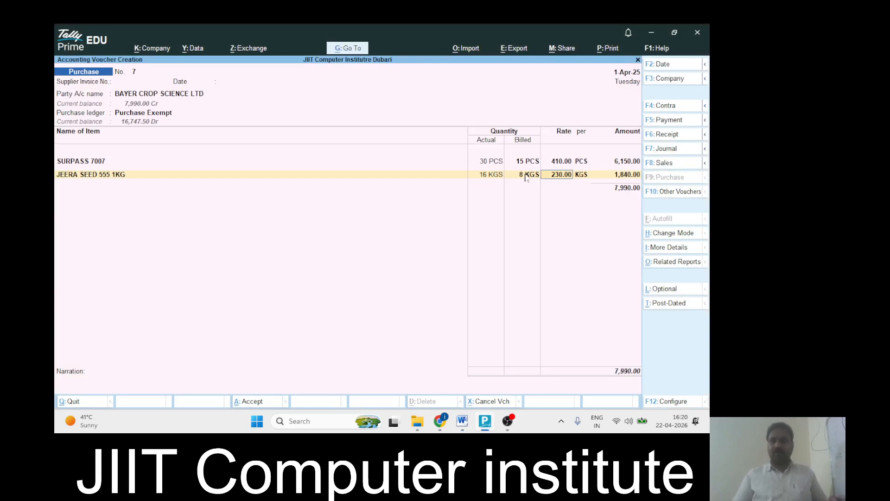
pyautogui.press('Return')
pyautogui.press('Return')
pyautogui.press('Return')
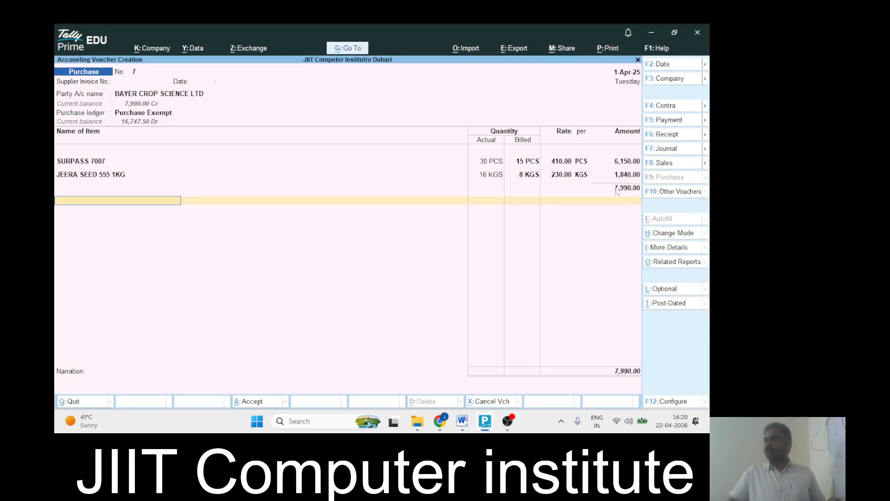
# Close the item list, accept the bill-wise details, and save voucher No. 7 at 7,990.00
pyautogui.press('Return')
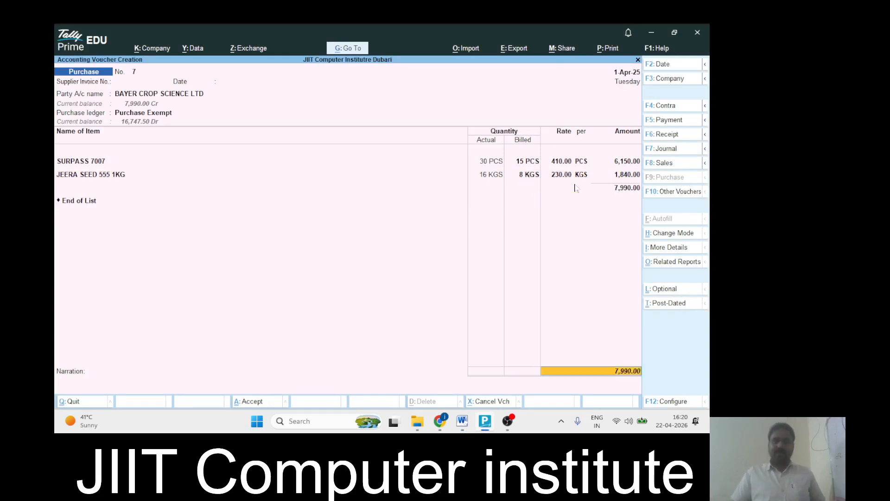
pyautogui.hotkey('ctrl', 'a')
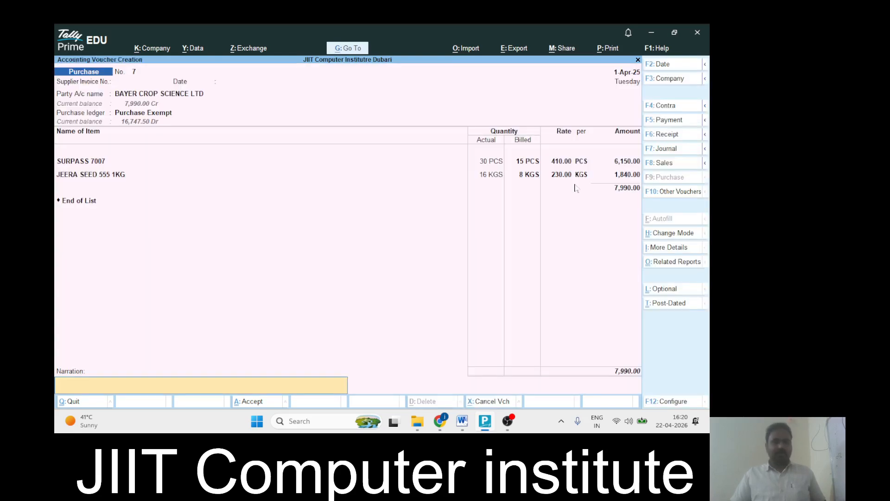
pyautogui.press('Return')
pyautogui.press('Return')
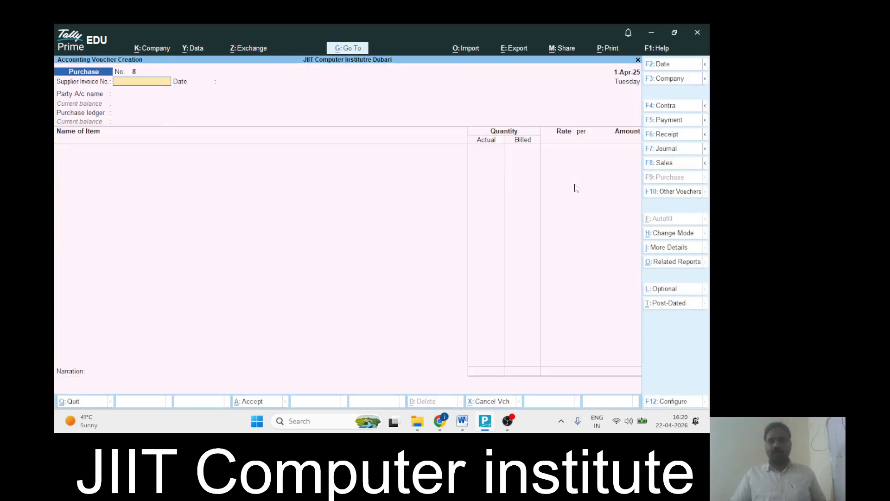